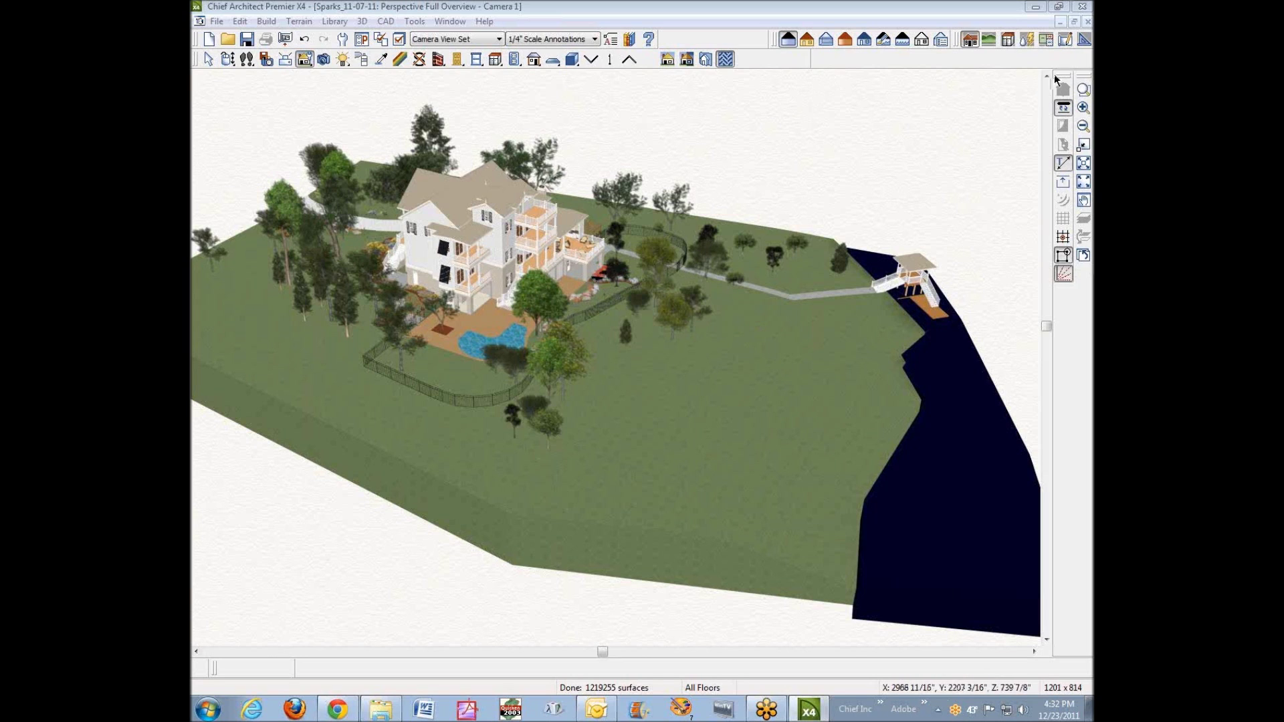
- Close the perspective overview camera and create a new blank layout from the floor plan
click(1087, 21)
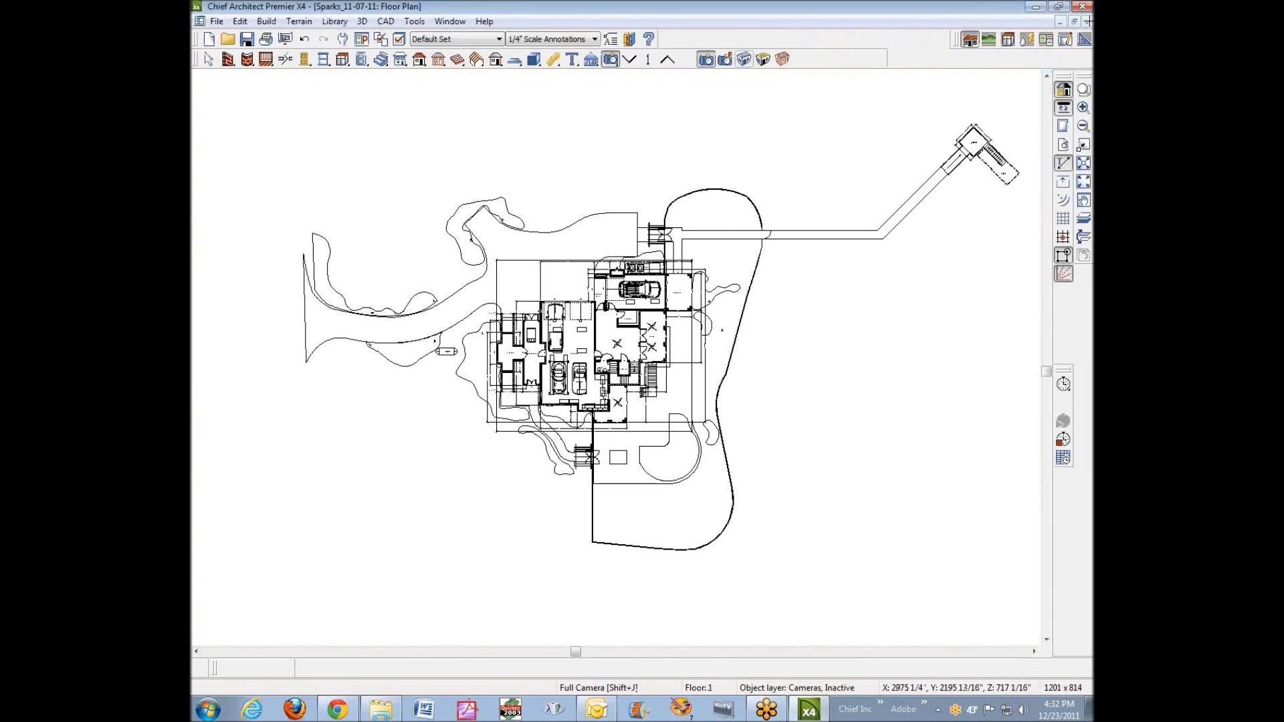
click(218, 21)
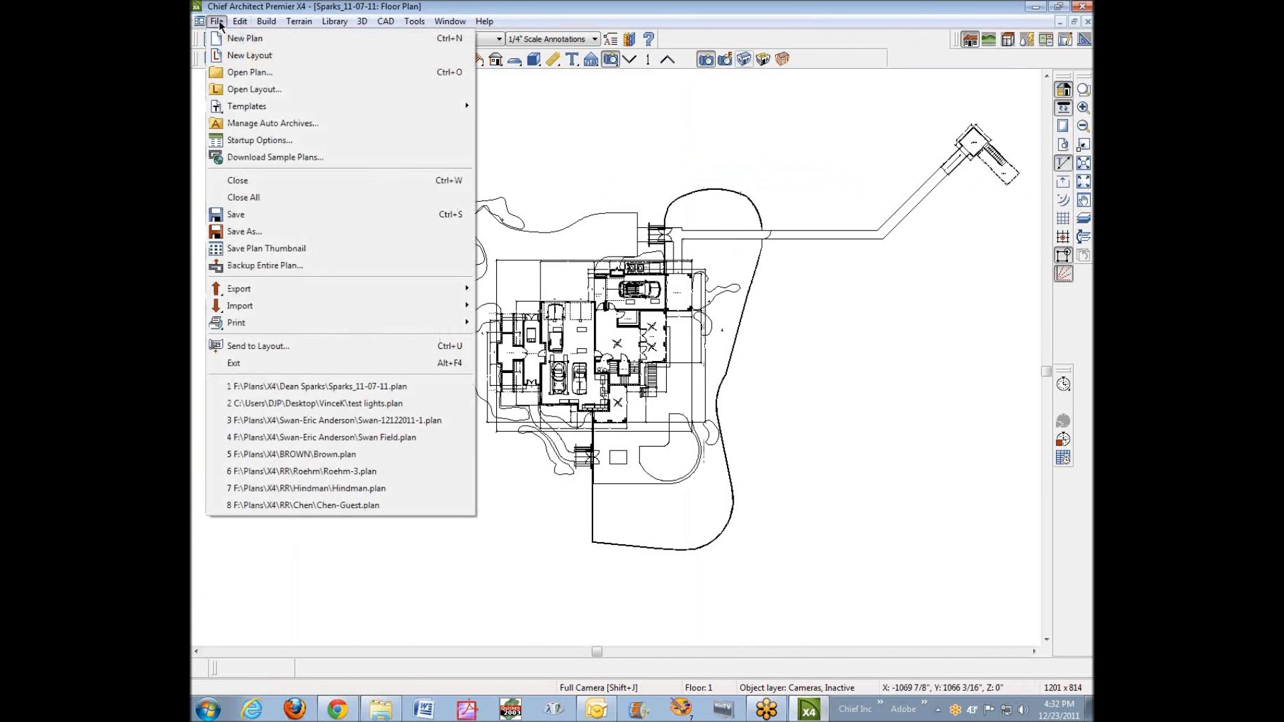
click(300, 60)
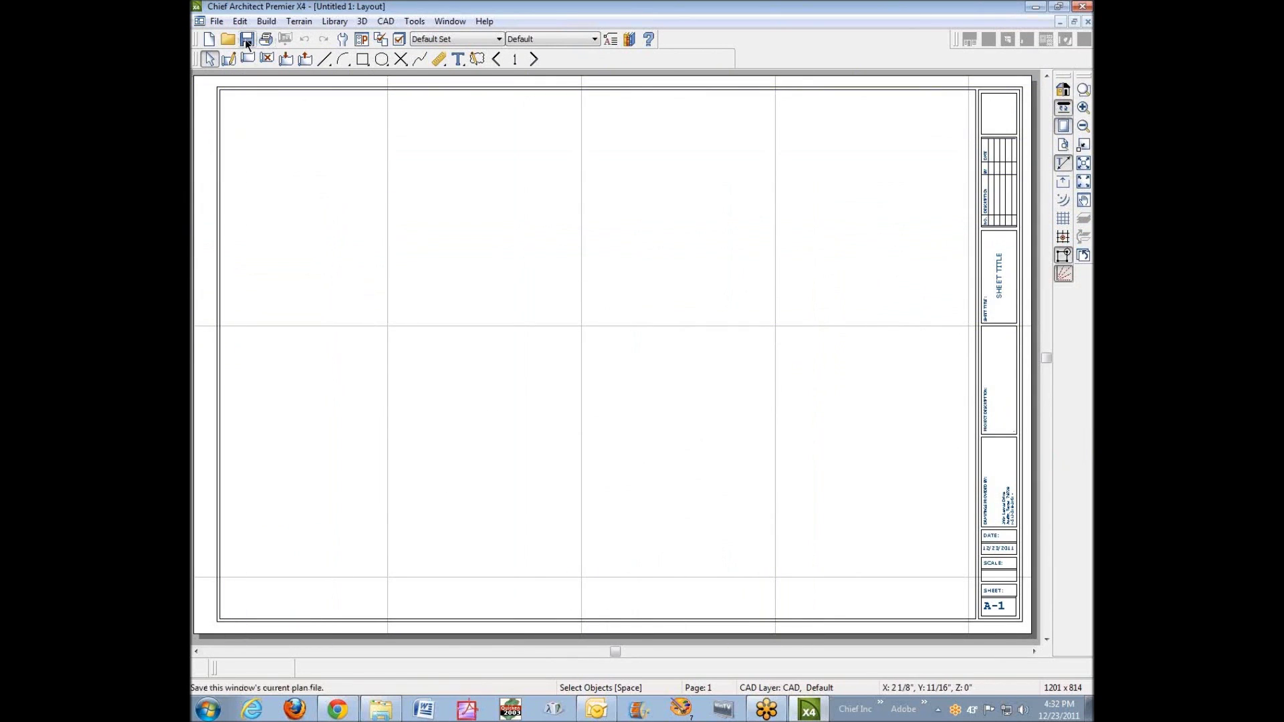
- Open the layout's page setup and choose CutePDF Writer as the printer
click(216, 21)
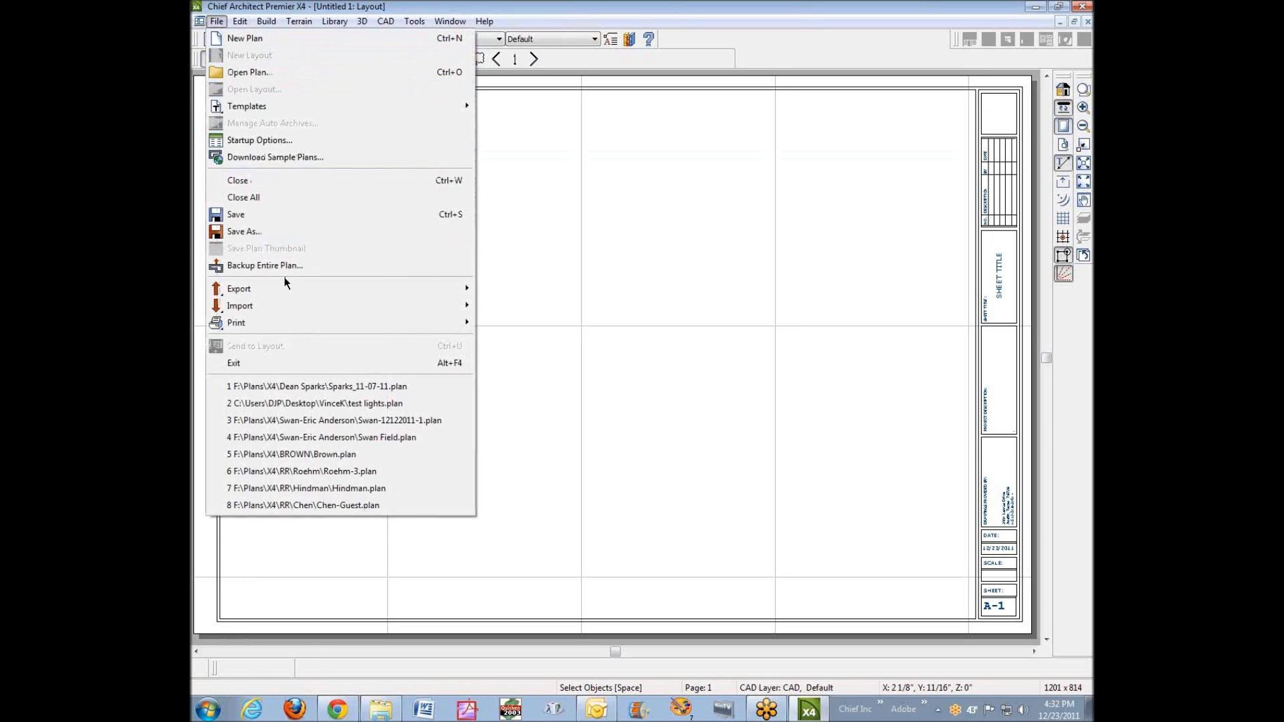
mouse_move(281, 286)
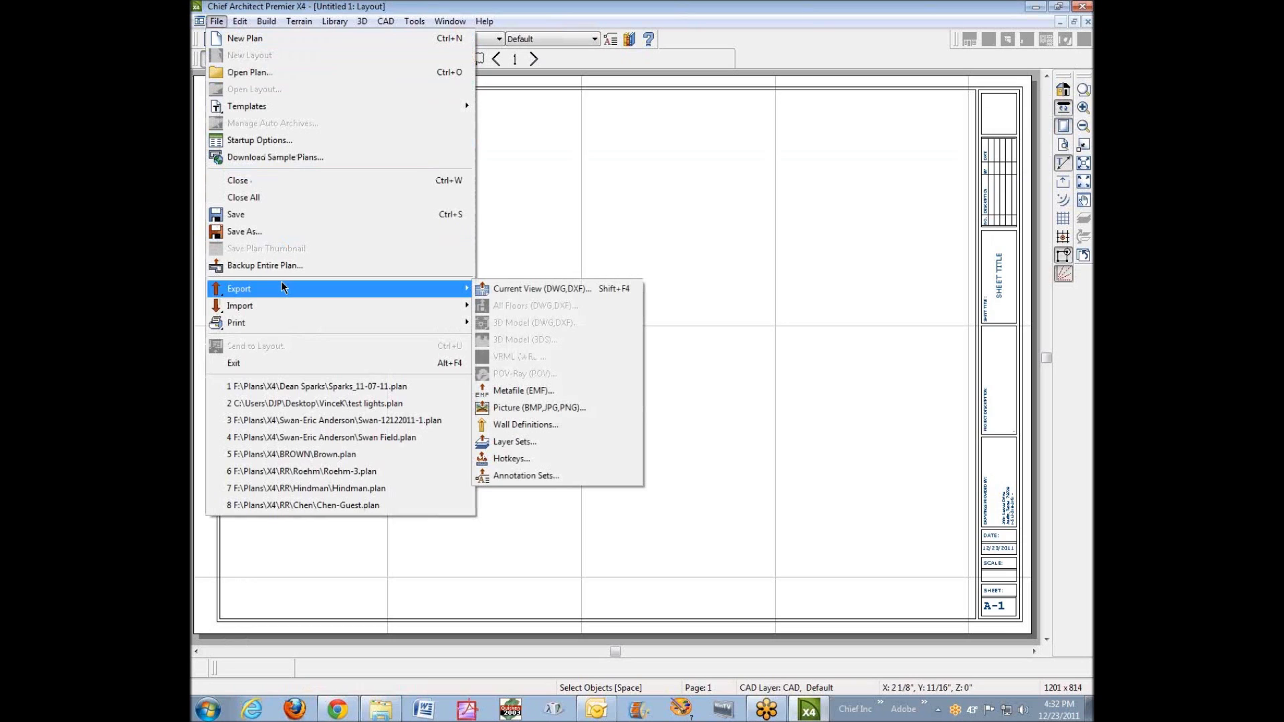
mouse_move(288, 322)
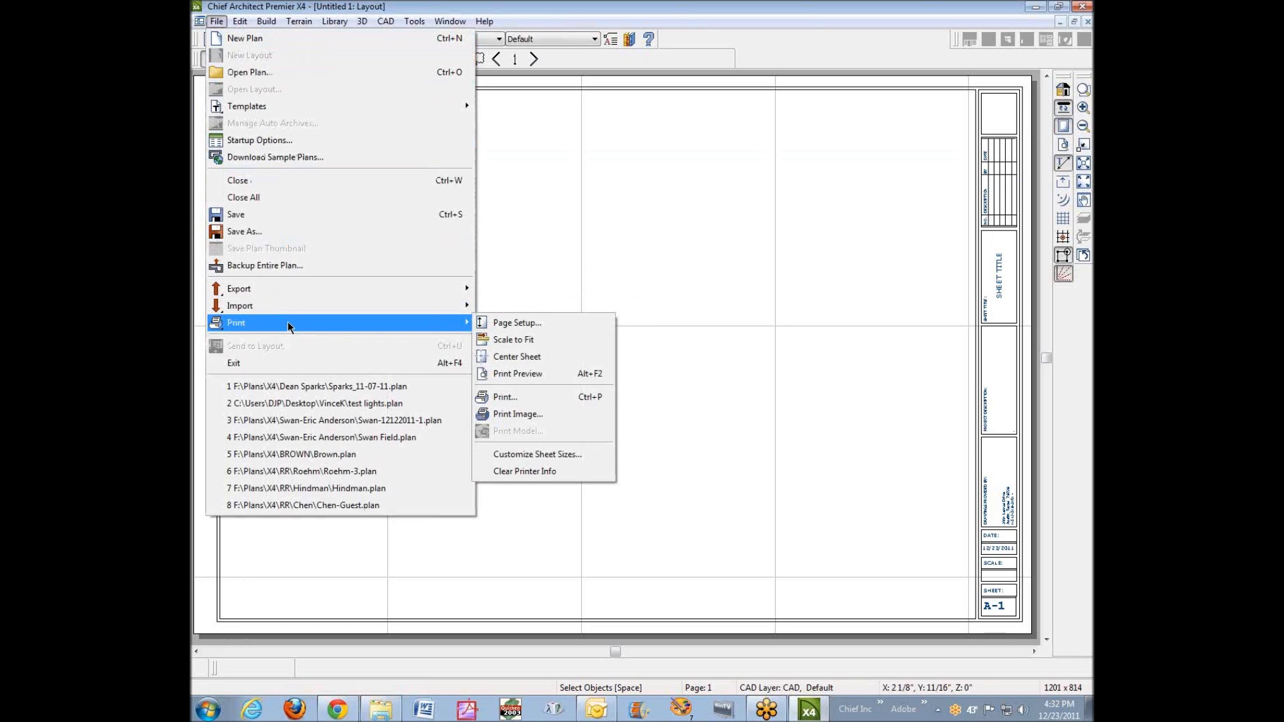
click(556, 322)
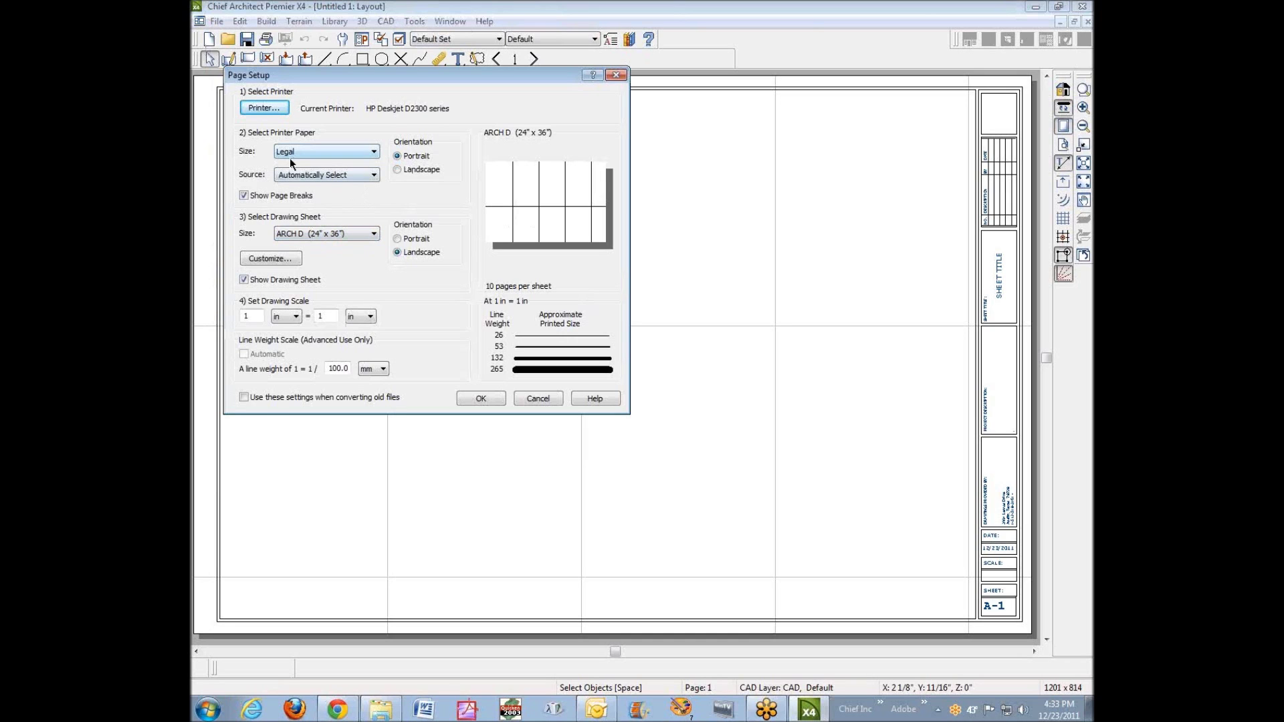
click(265, 109)
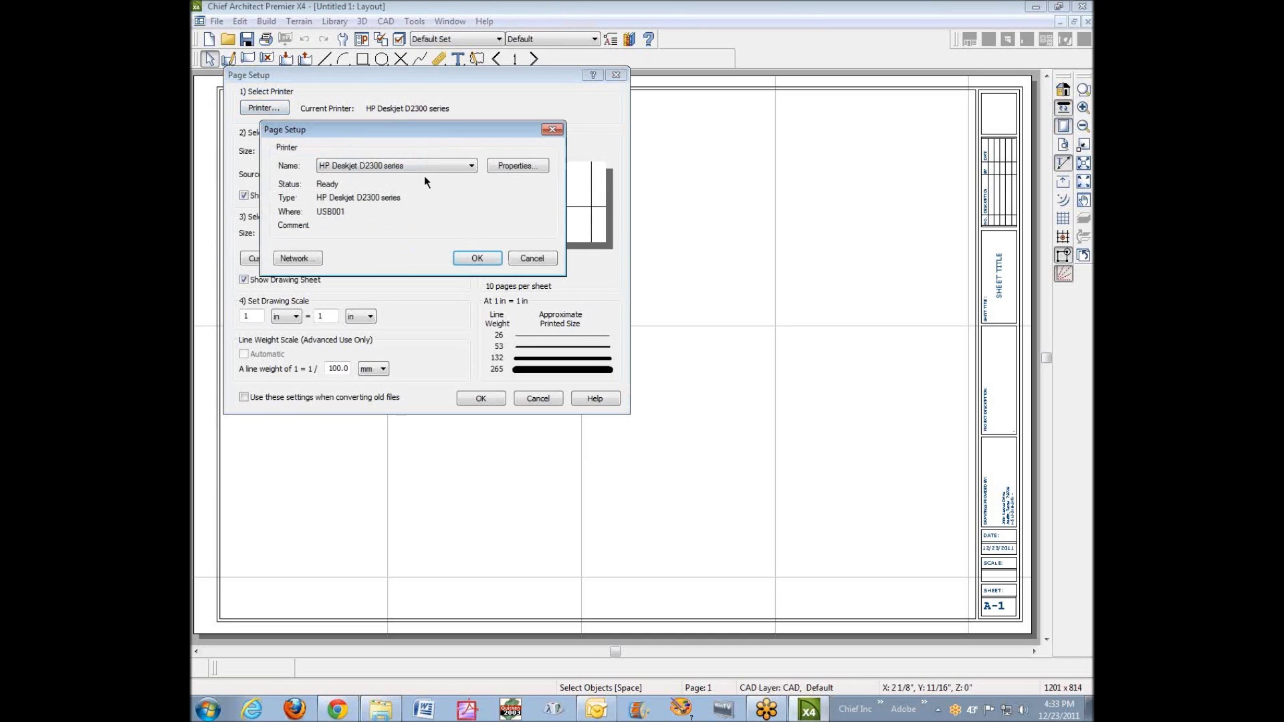
click(450, 166)
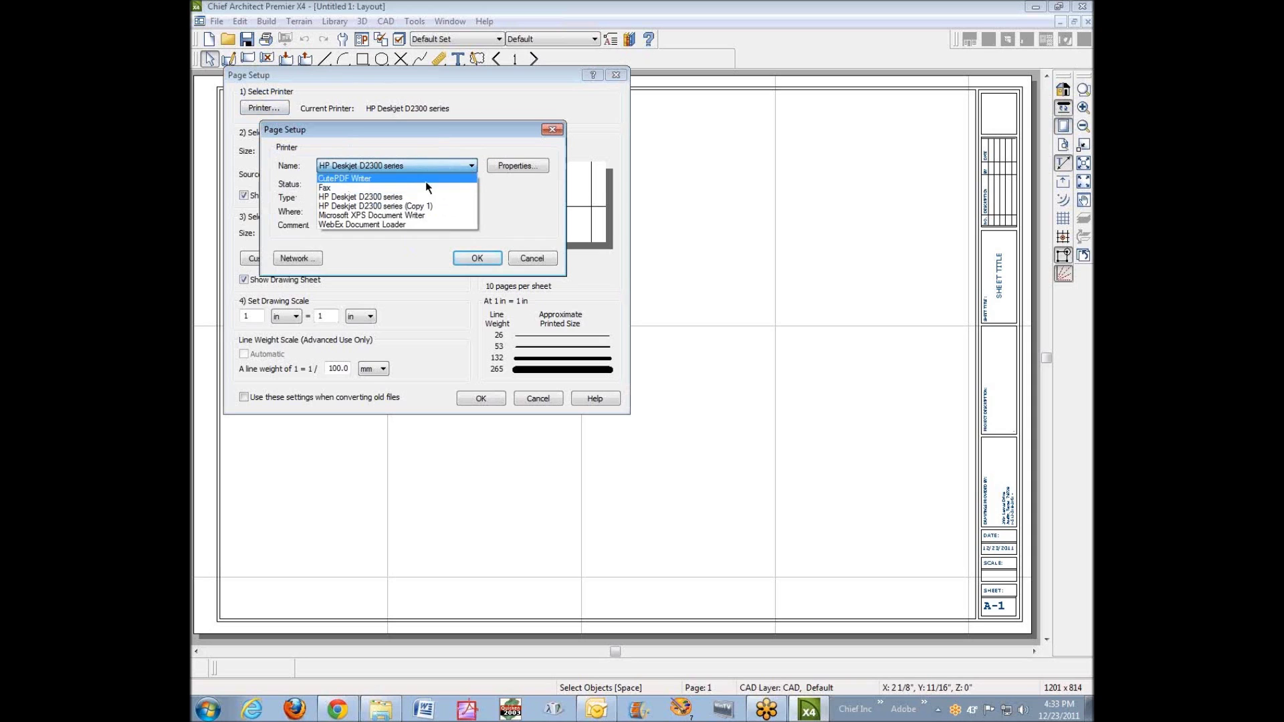
click(425, 182)
- Set the printer's orientation to Landscape and paper size to ARCH D, and apply the page setup
click(529, 167)
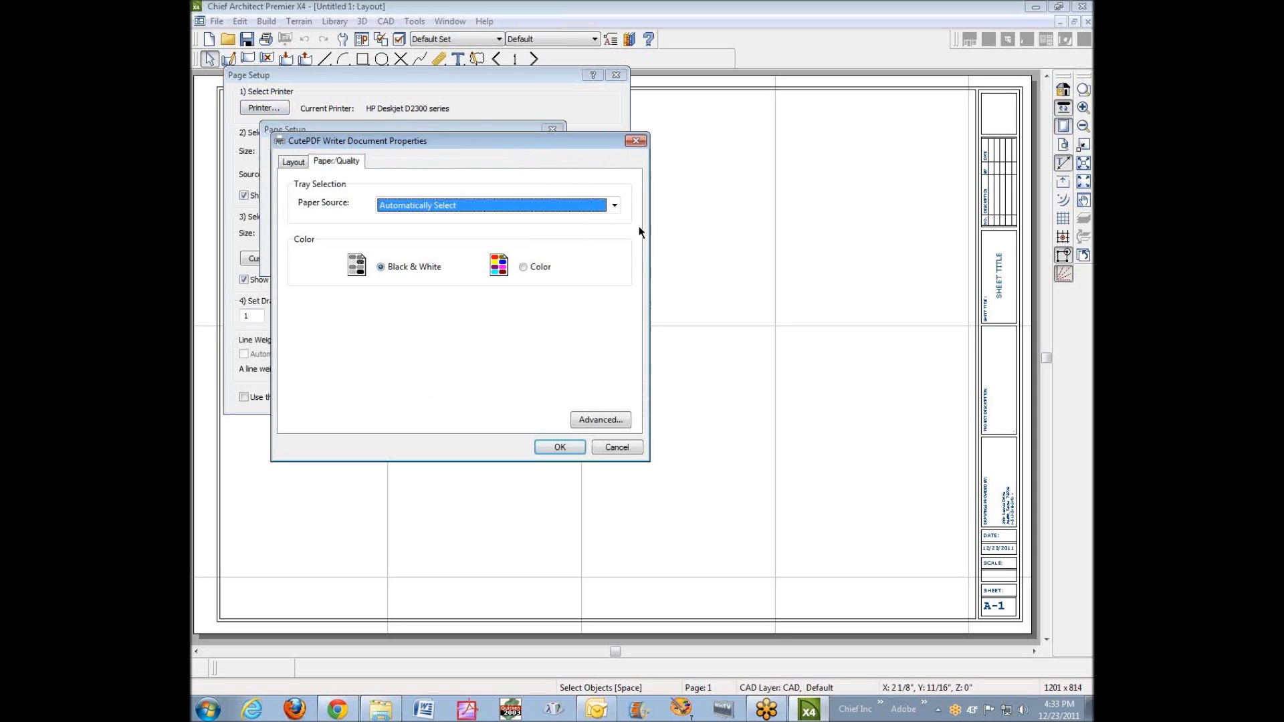
click(292, 162)
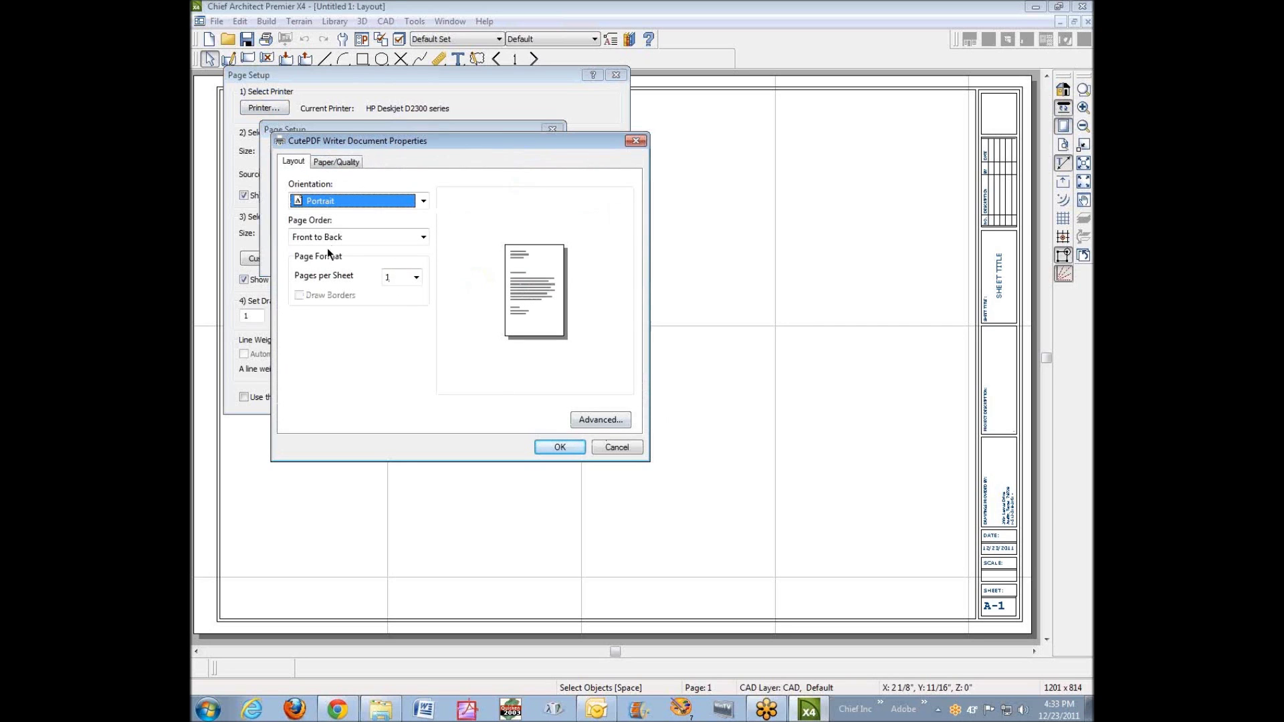
click(423, 200)
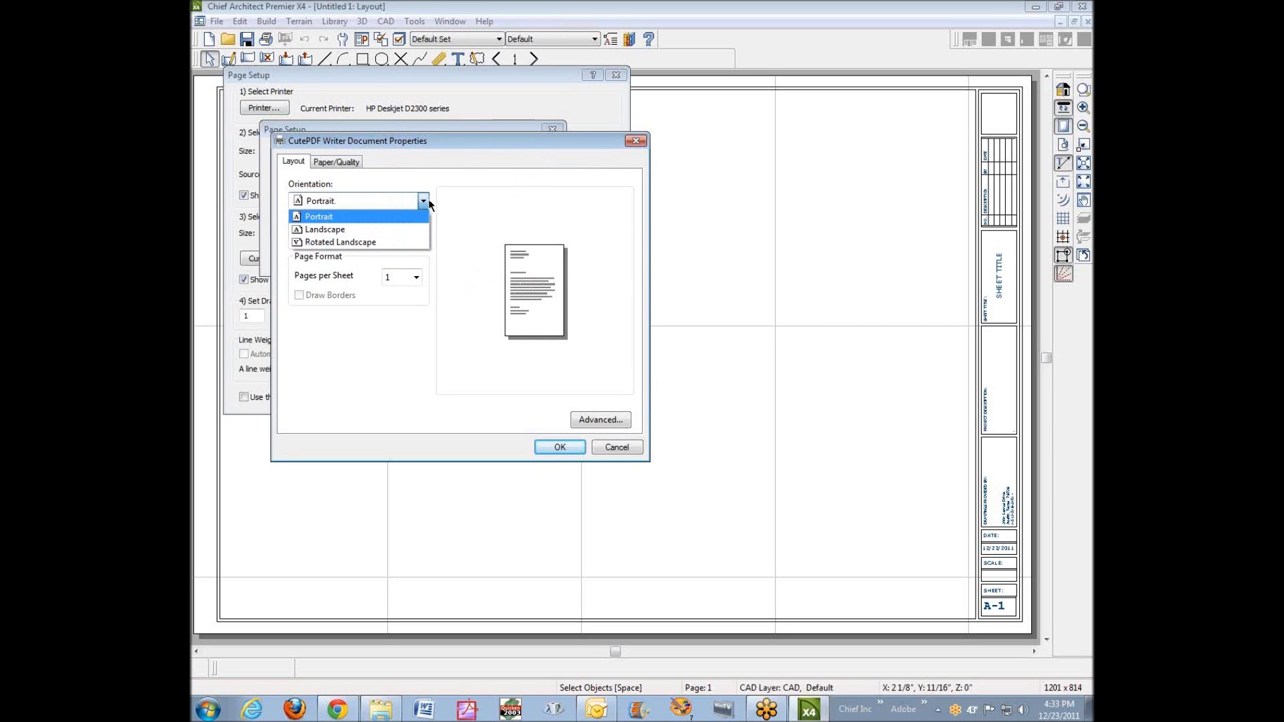
click(407, 229)
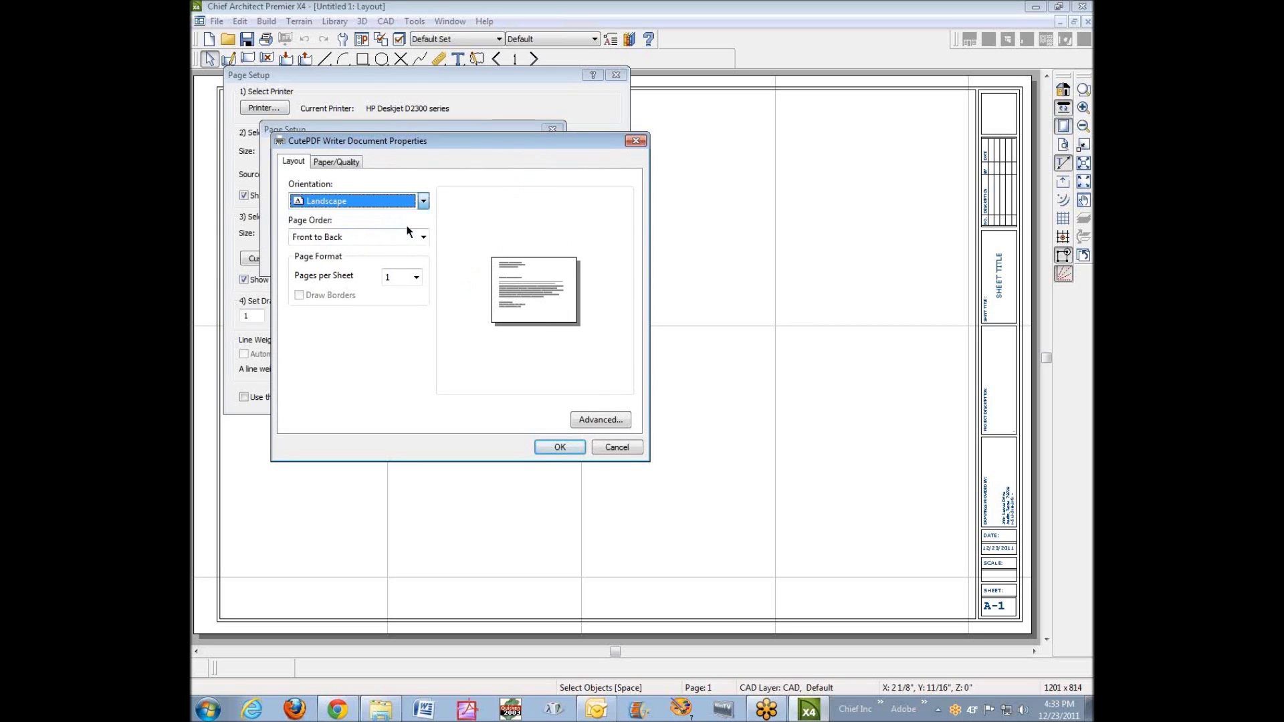
click(617, 421)
click(545, 228)
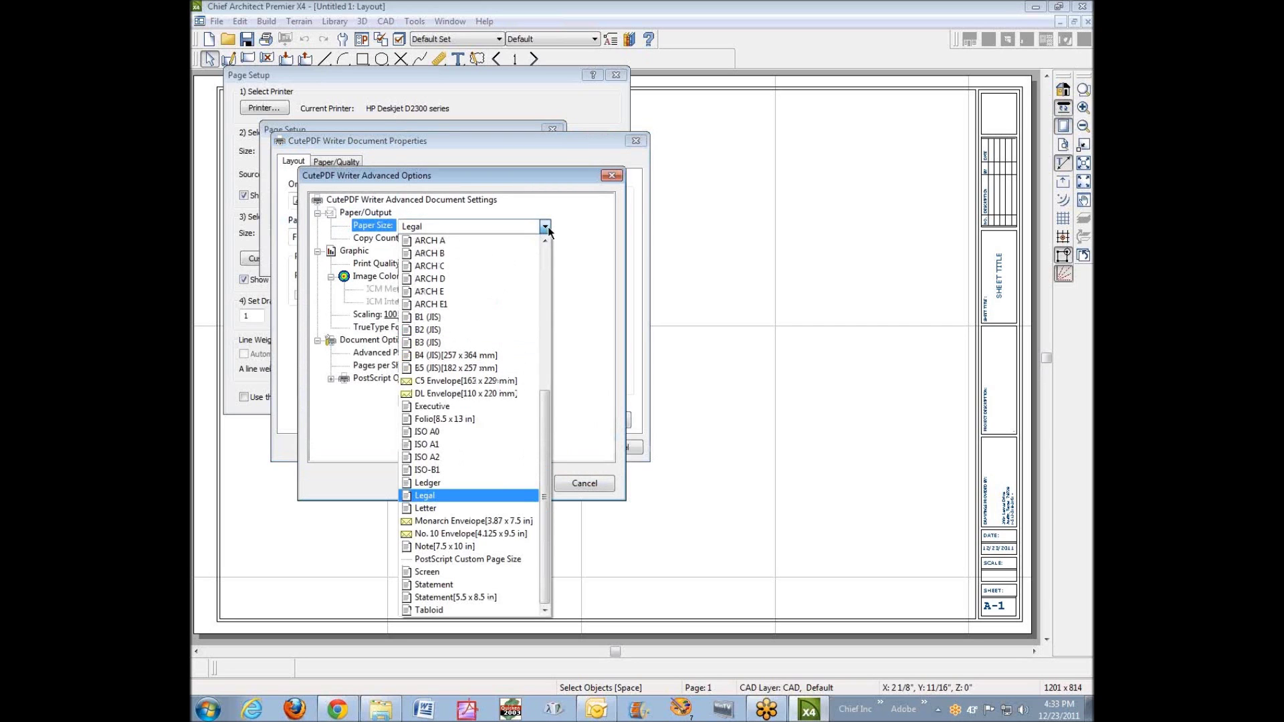
click(483, 279)
click(522, 482)
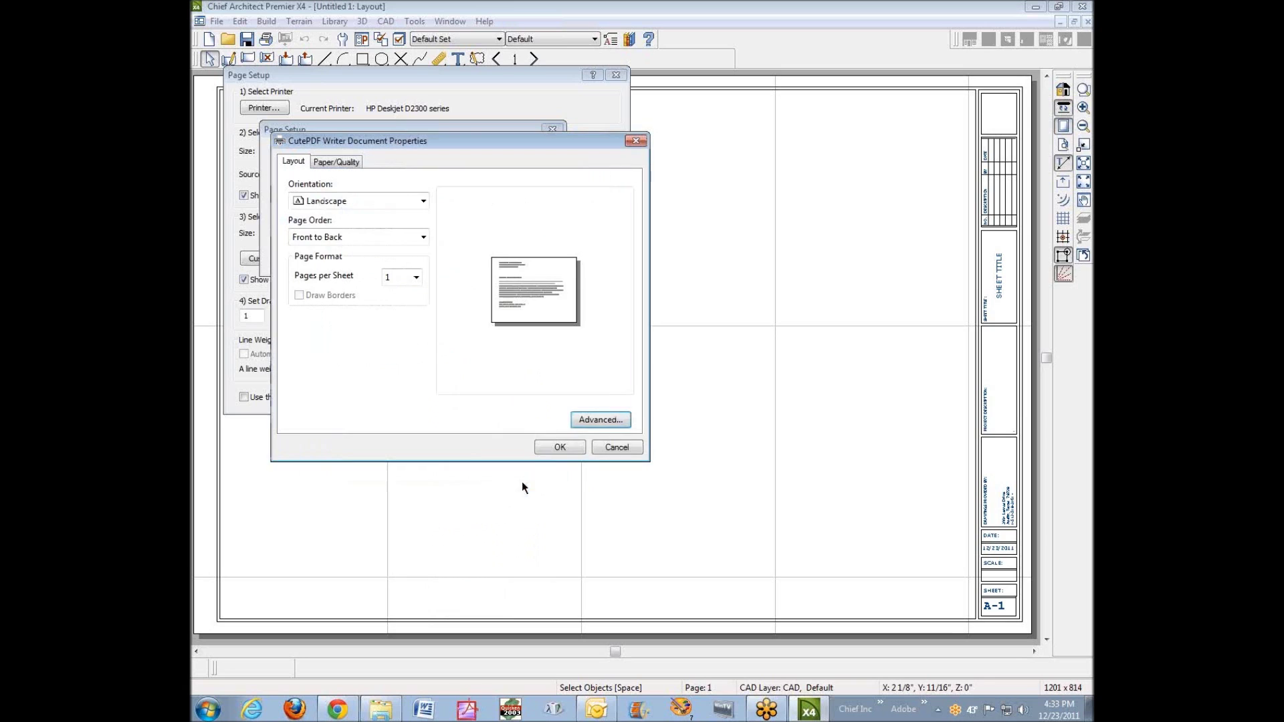
click(558, 447)
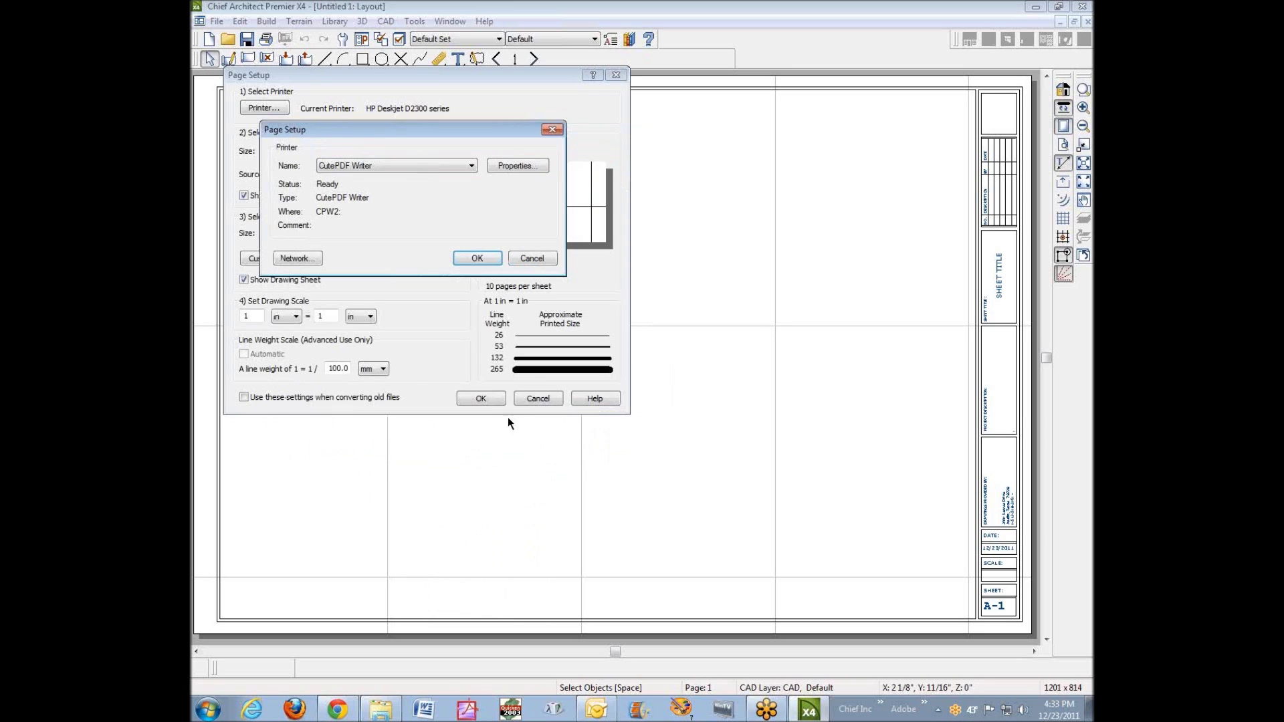
click(478, 256)
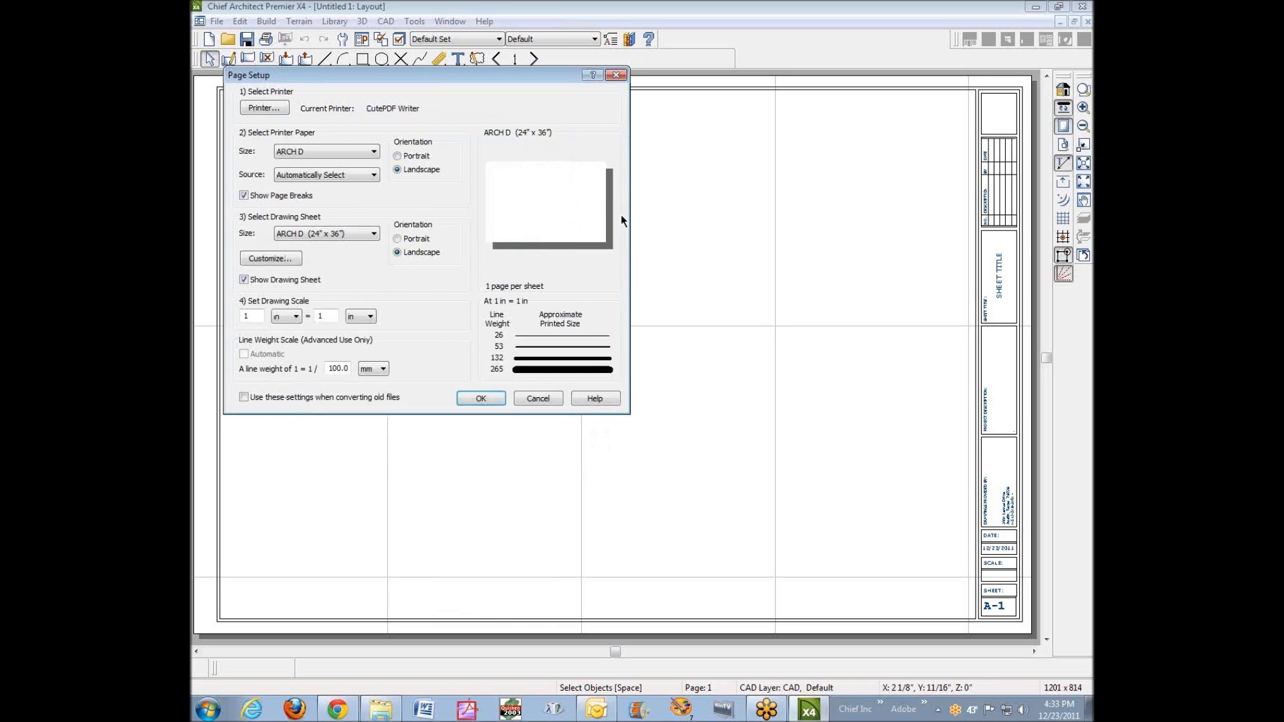
click(479, 398)
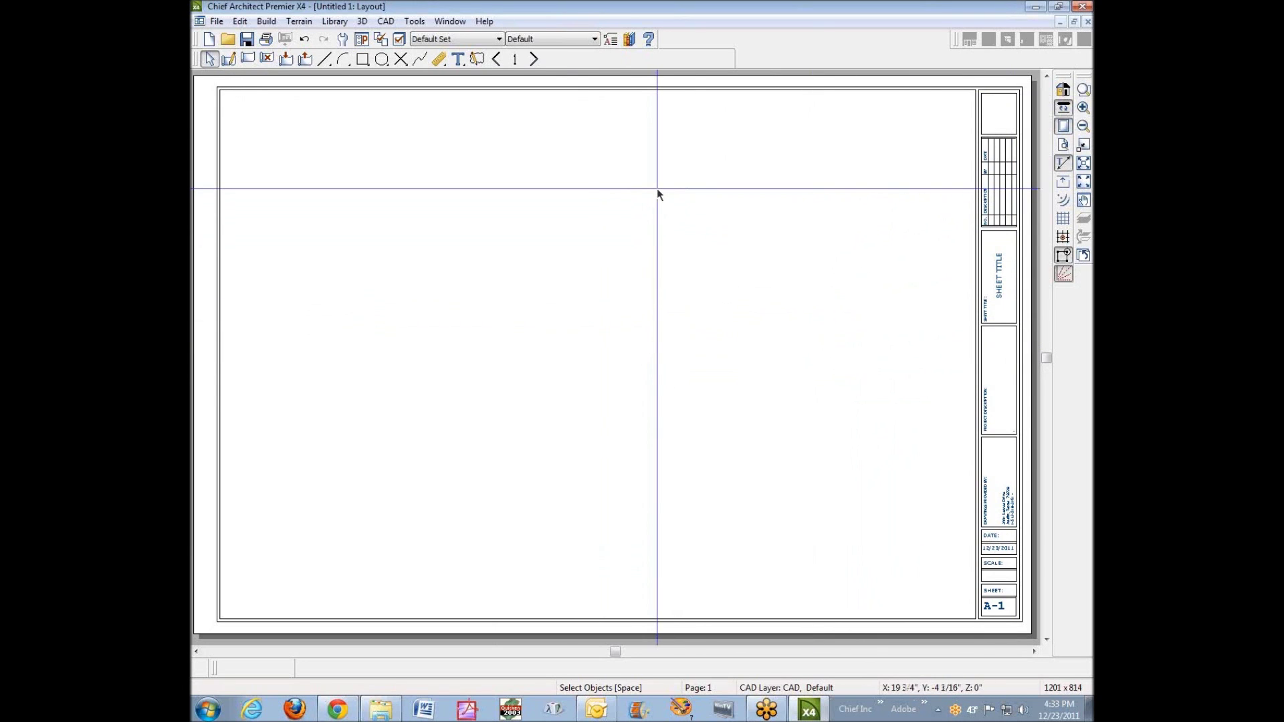
- Return to the floor plan and create a cross section/elevation view looking across the site toward the house's driveway side
key(ctrl+Tab)
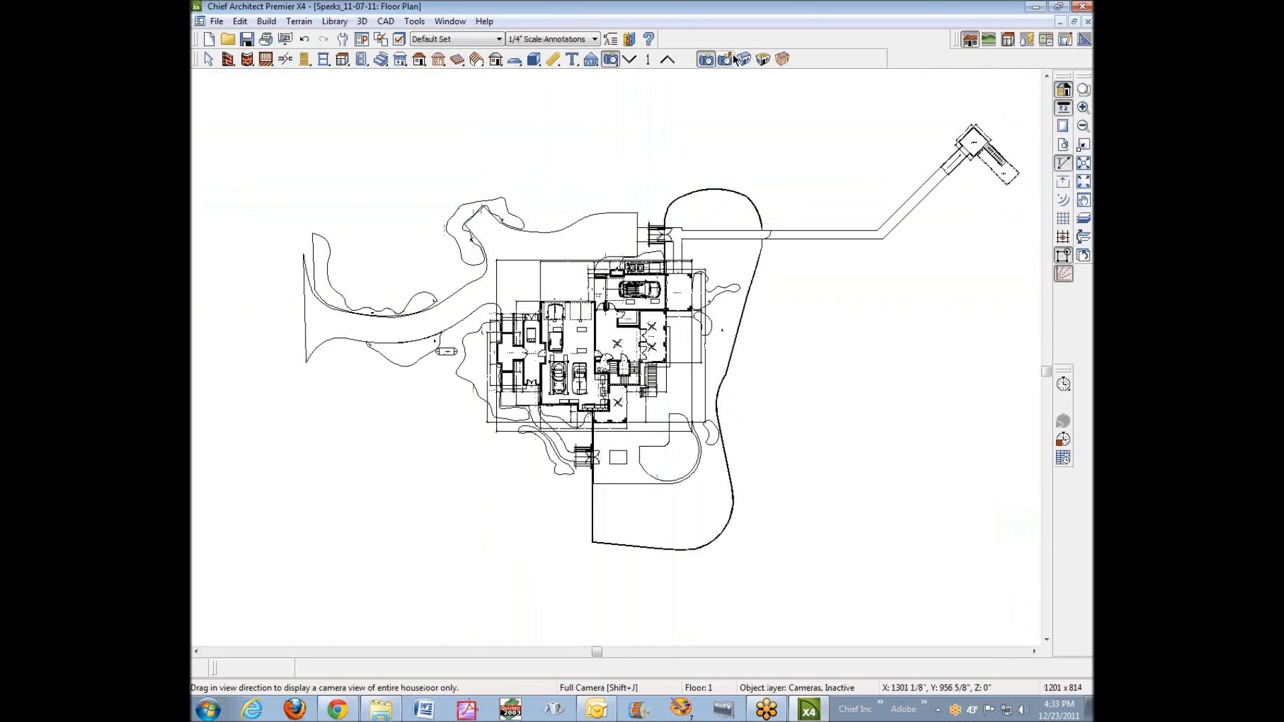
click(597, 58)
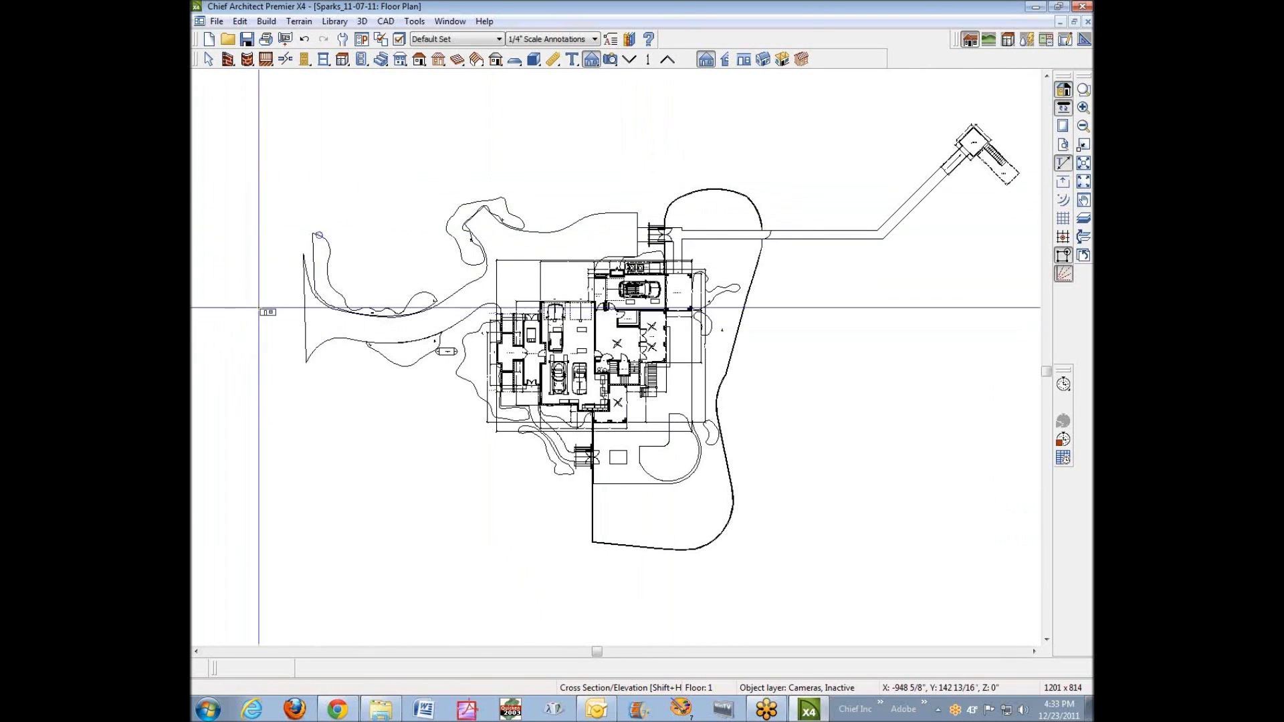
mouse_move(252, 314)
mouse_down()
mouse_move(508, 292)
mouse_move(911, 328)
mouse_up()
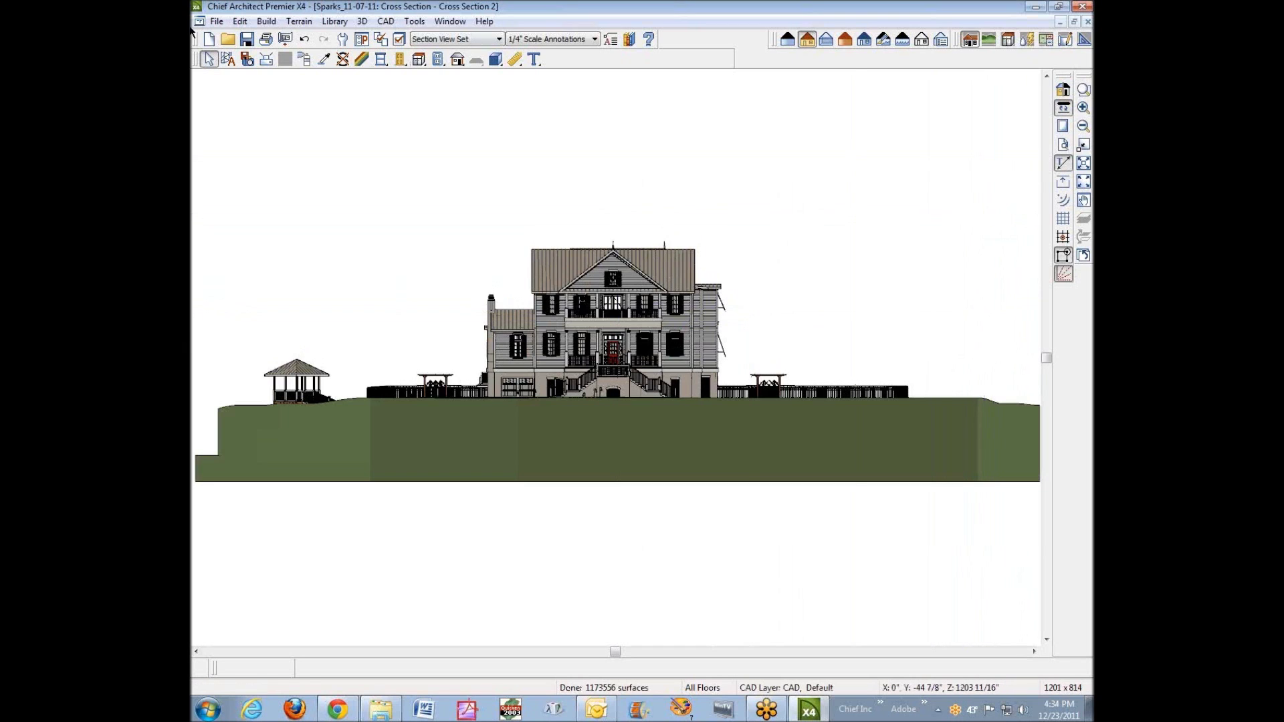
- Send the entire elevation view to layout page 1 at a scale of 1/8 in = 1 ft with a copy of the active layer set
click(217, 21)
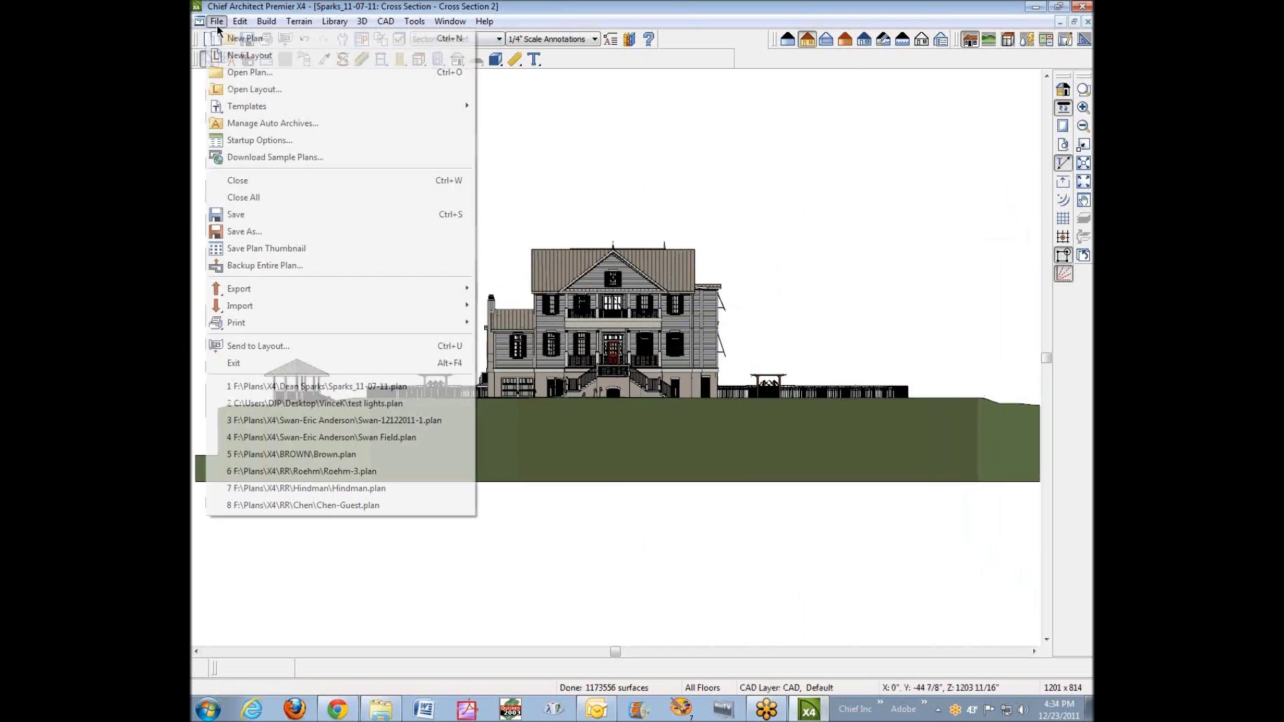
click(326, 345)
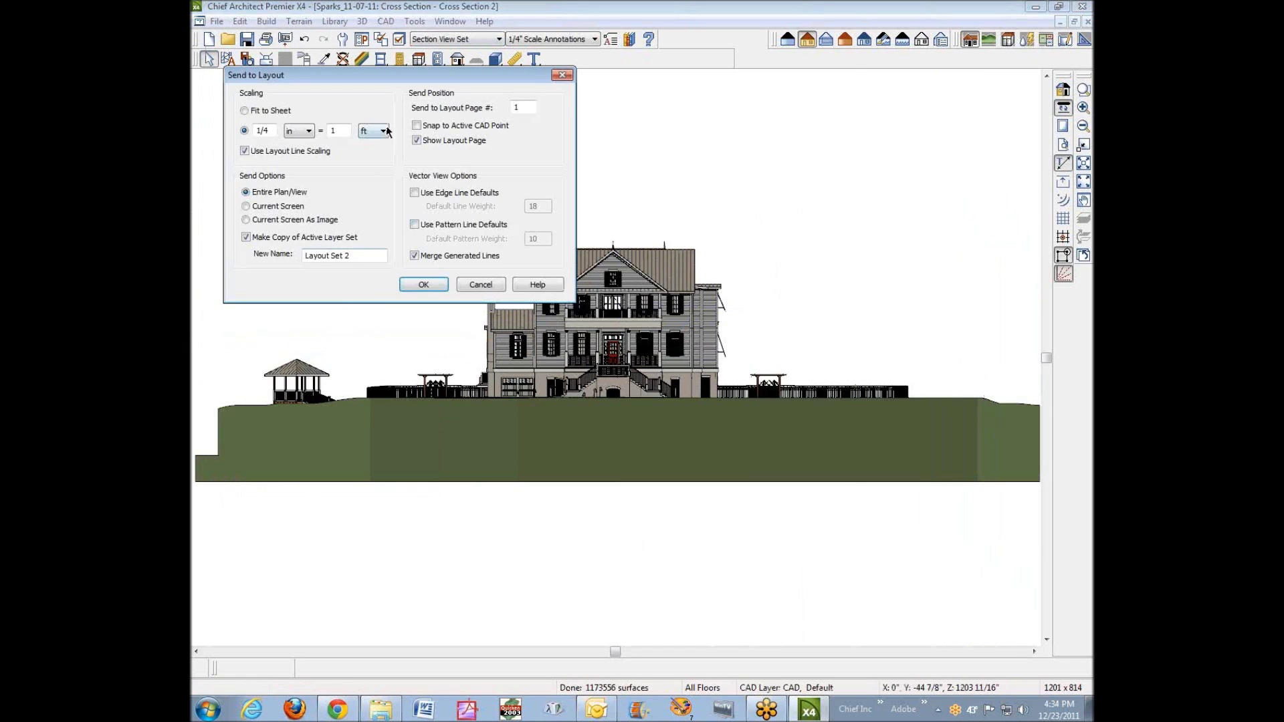
drag(361, 77, 744, 420)
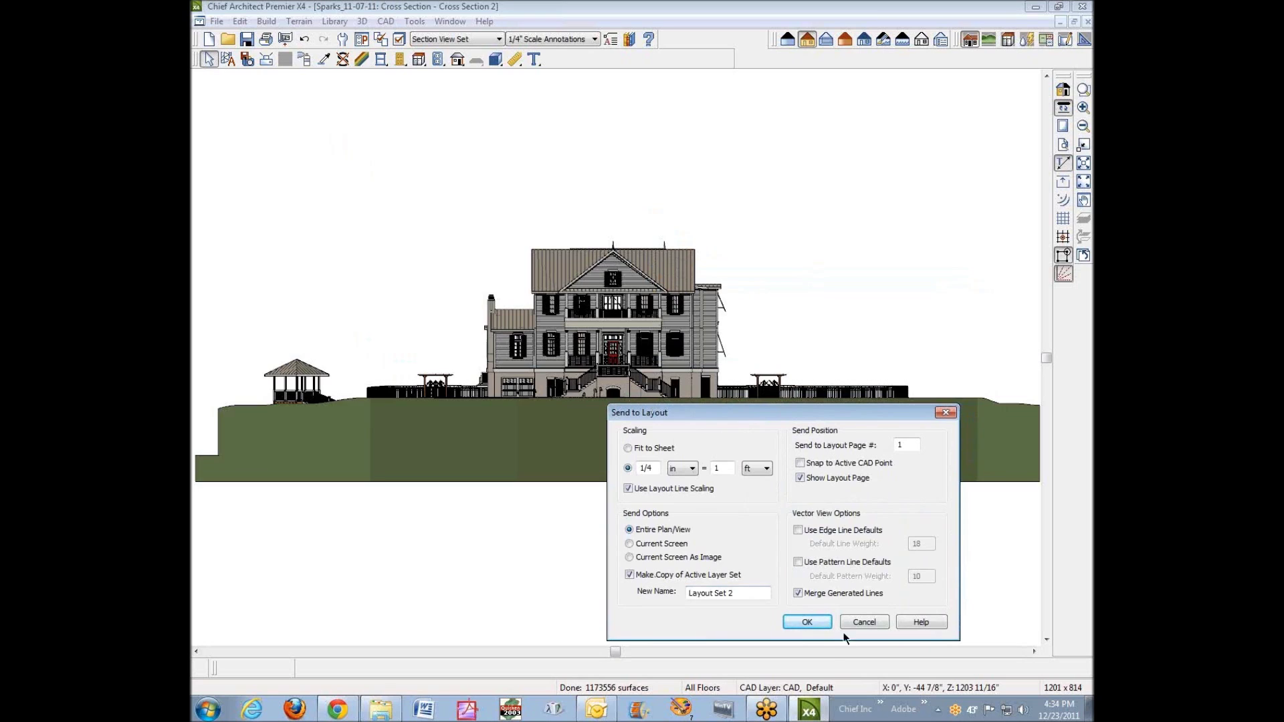
double_click(902, 445)
drag(734, 593, 675, 593)
drag(647, 469, 657, 470)
text(8)
click(804, 623)
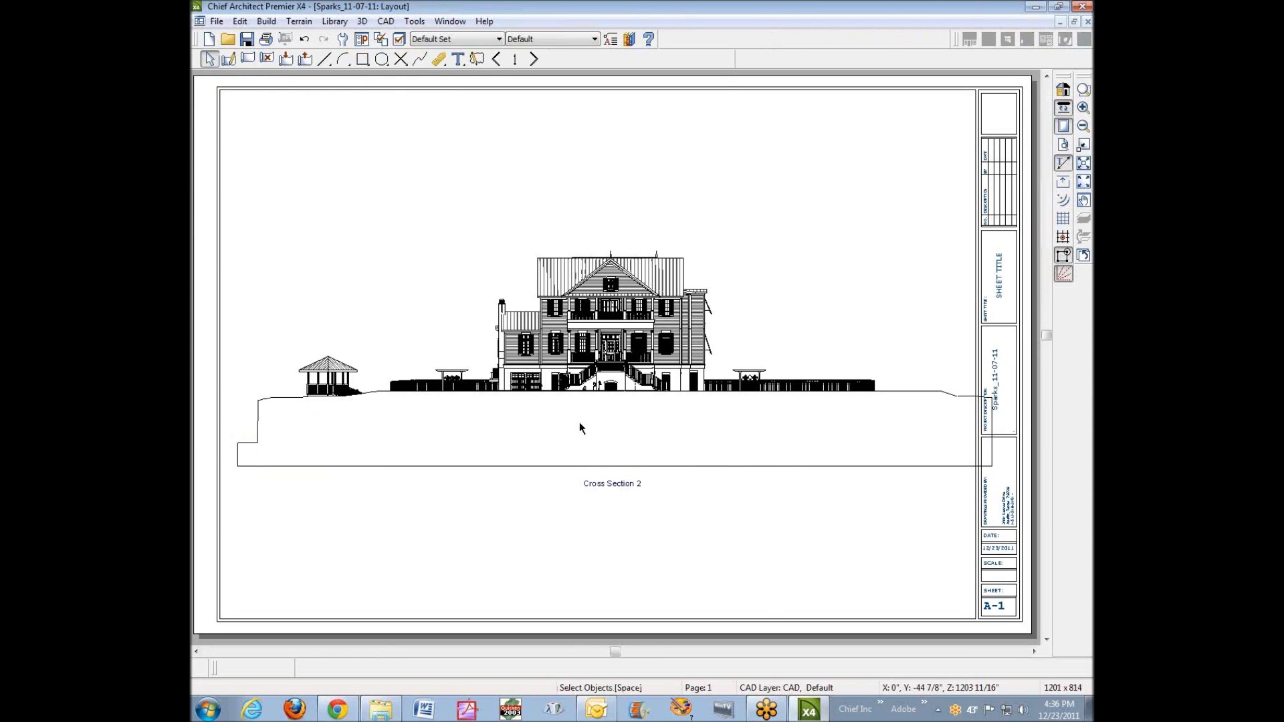
- Crop the elevation's layout box about 2 3/8" at the bottom, 4 3/8" right and 2 3/16" left, and move it up about 5 1/8"
right_click(669, 441)
click(648, 441)
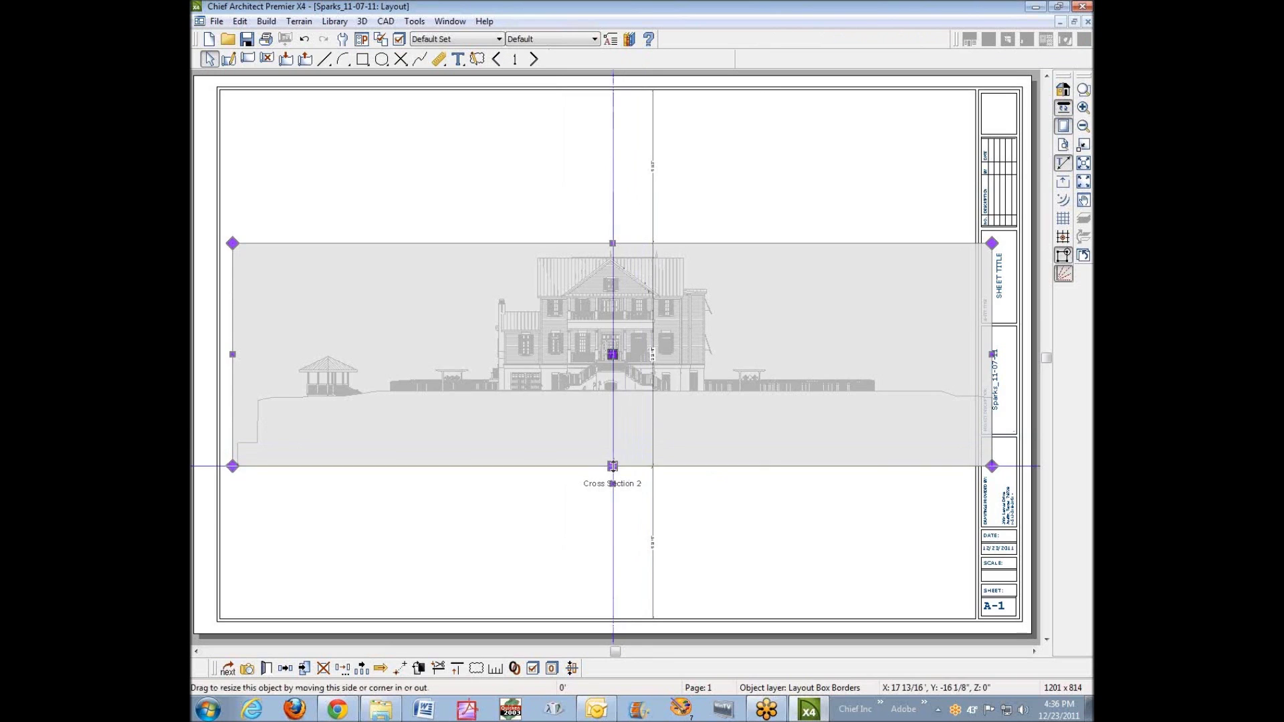
drag(613, 466, 599, 410)
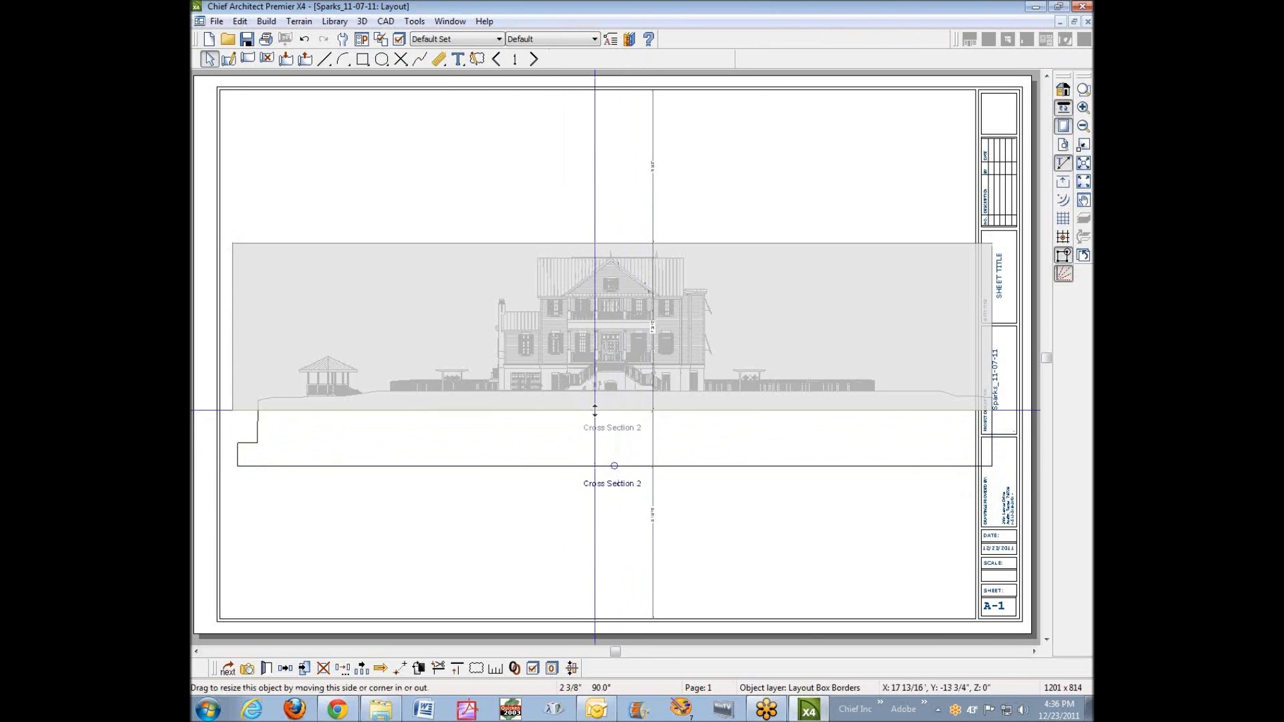
drag(991, 326, 889, 326)
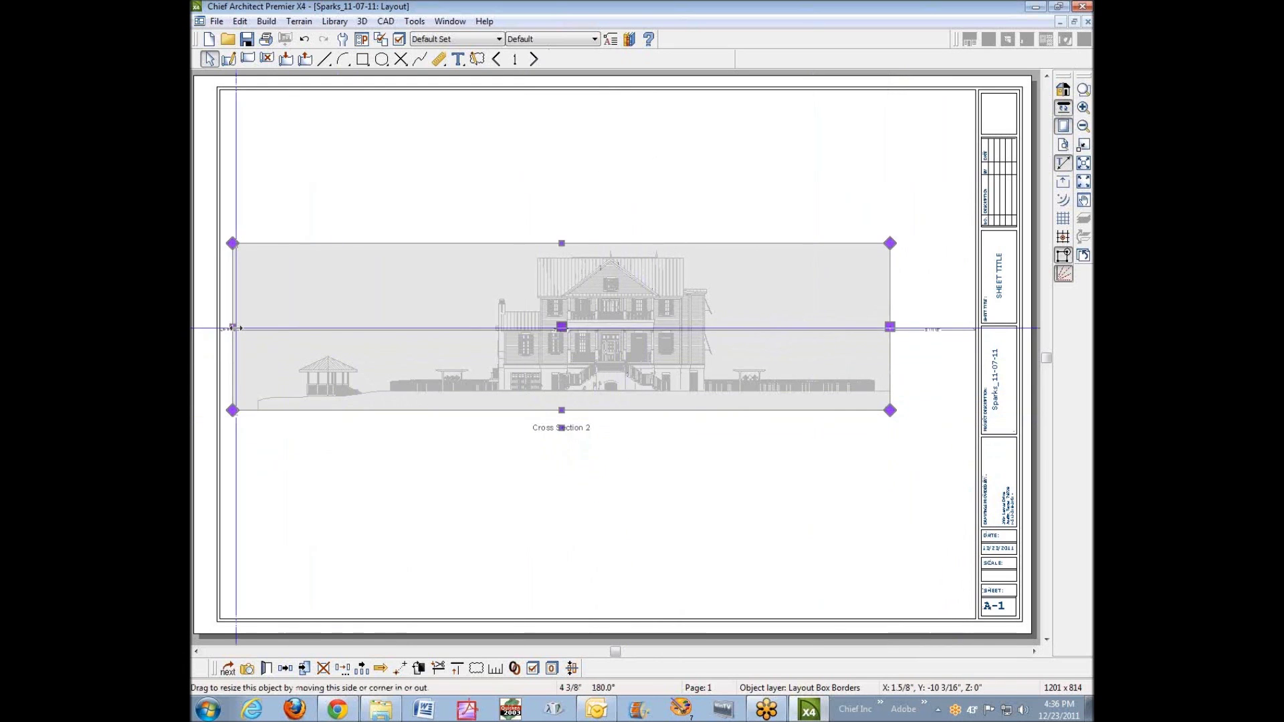
drag(232, 327, 285, 326)
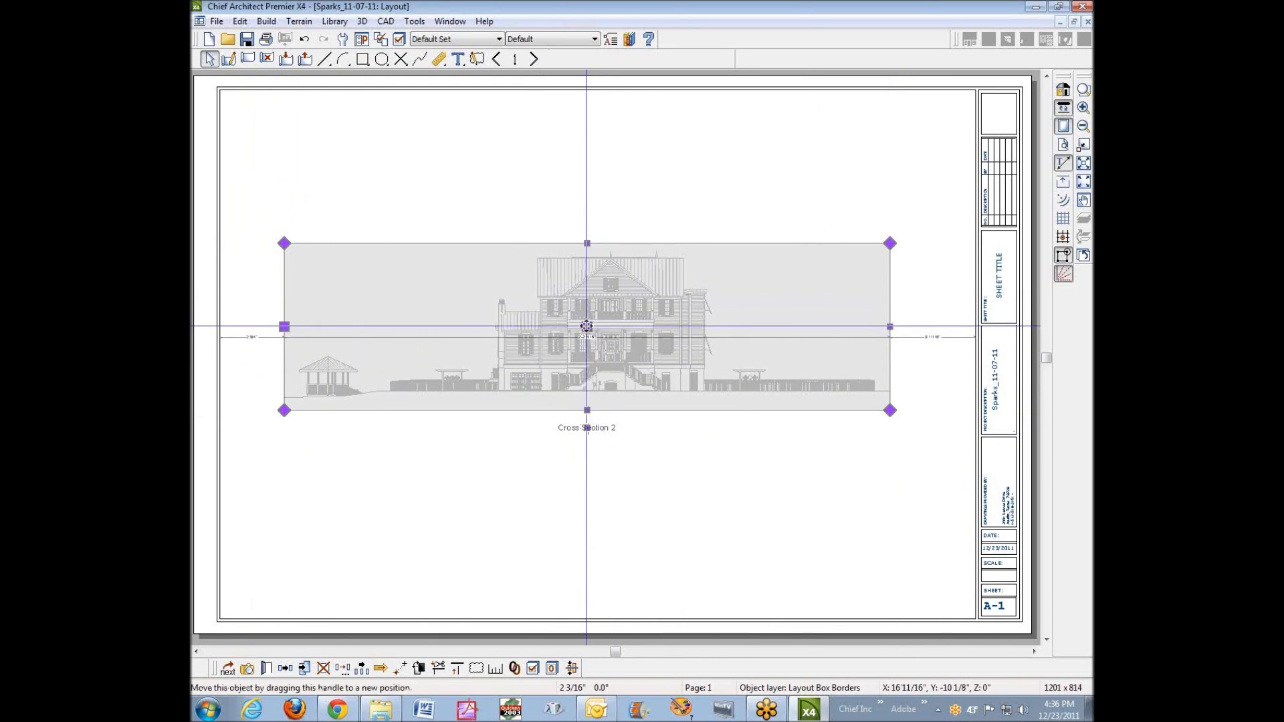
drag(587, 326, 590, 207)
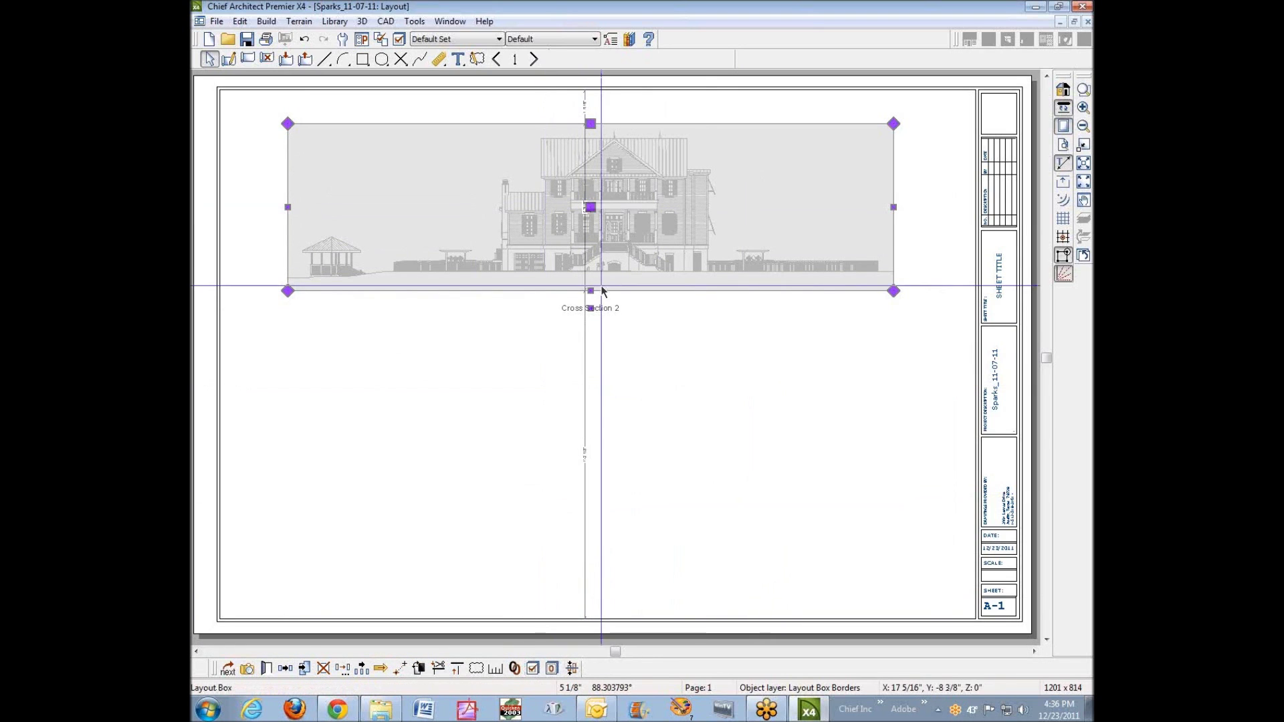
click(552, 669)
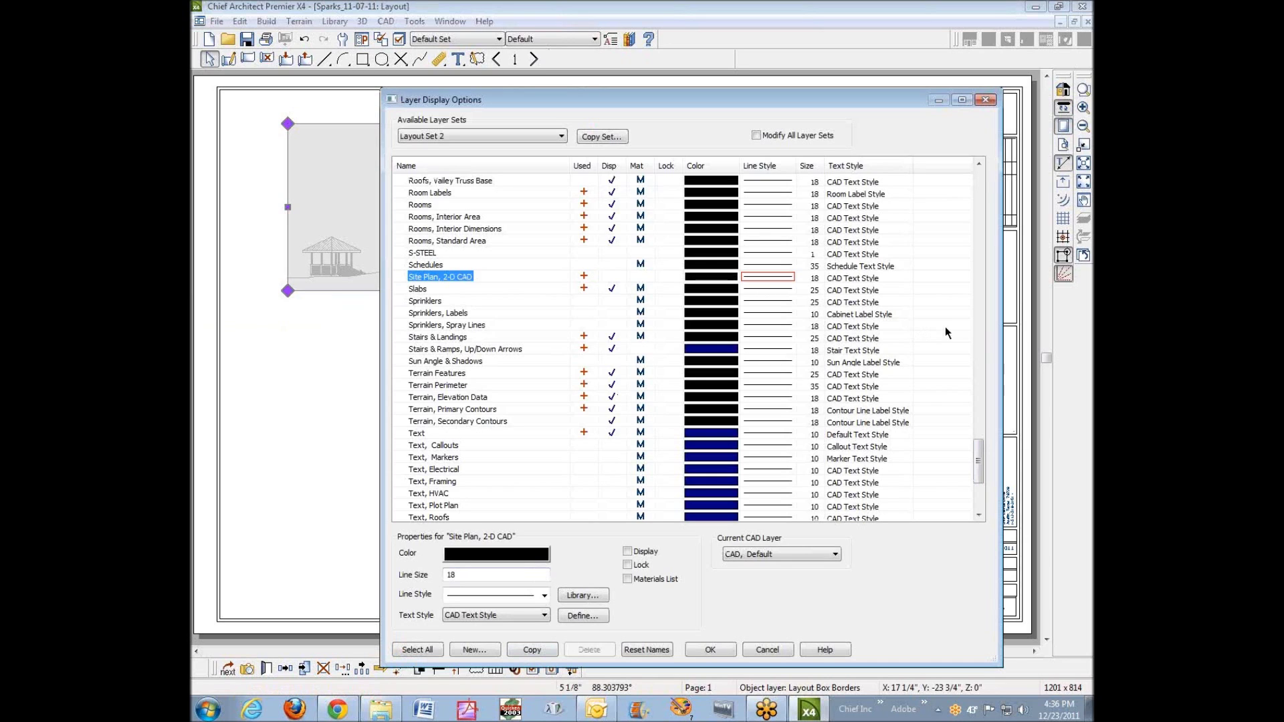
click(769, 648)
click(789, 542)
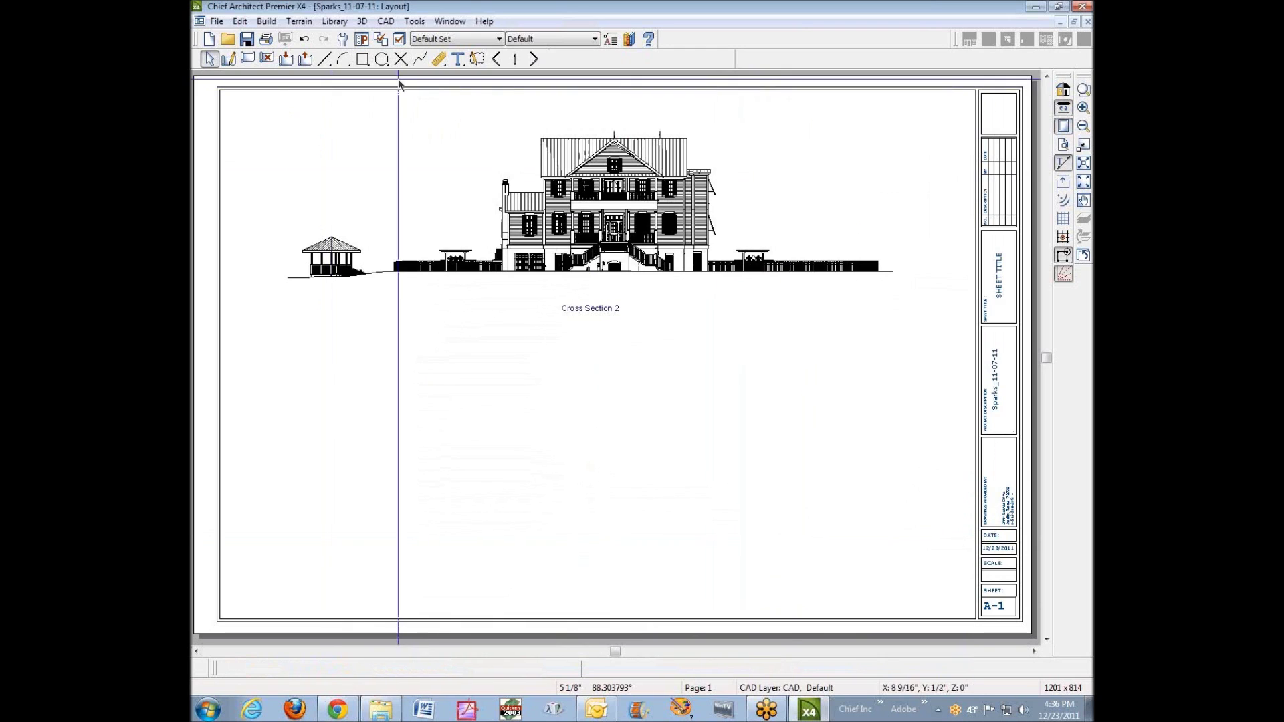
- Turn on display of the Layout Box Borders layer in the layout page's Default Set
click(400, 39)
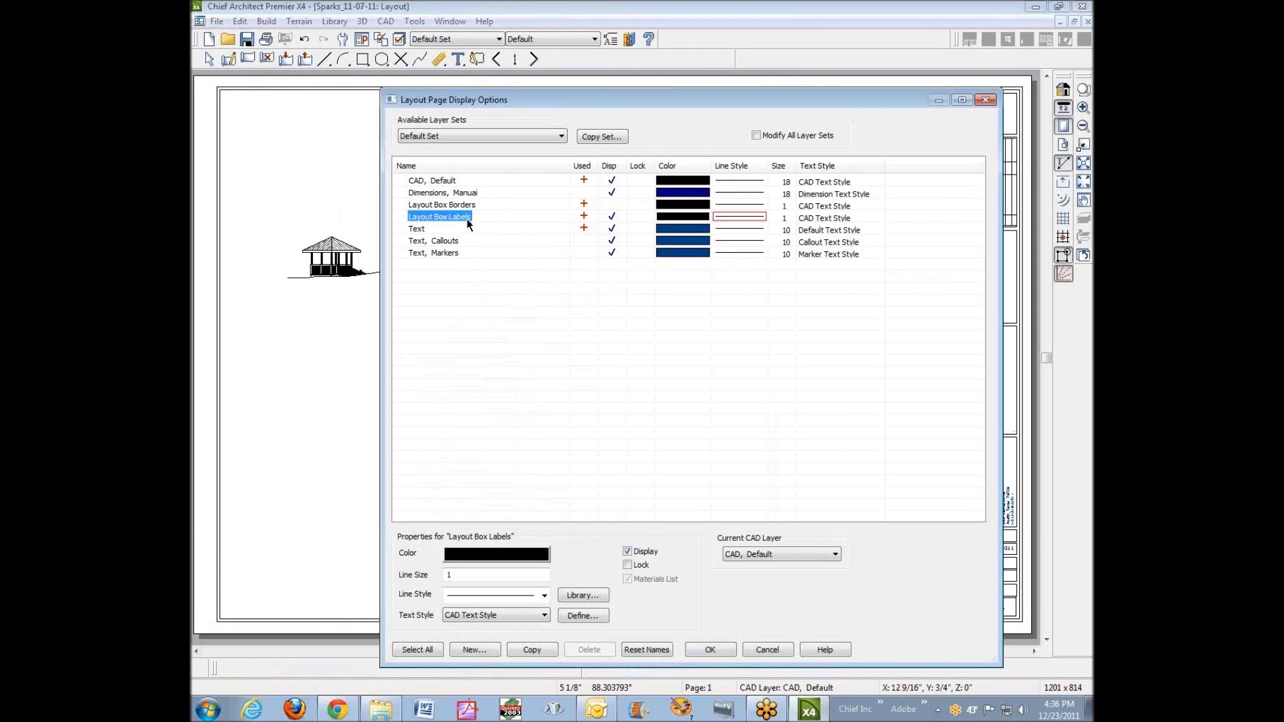
click(613, 206)
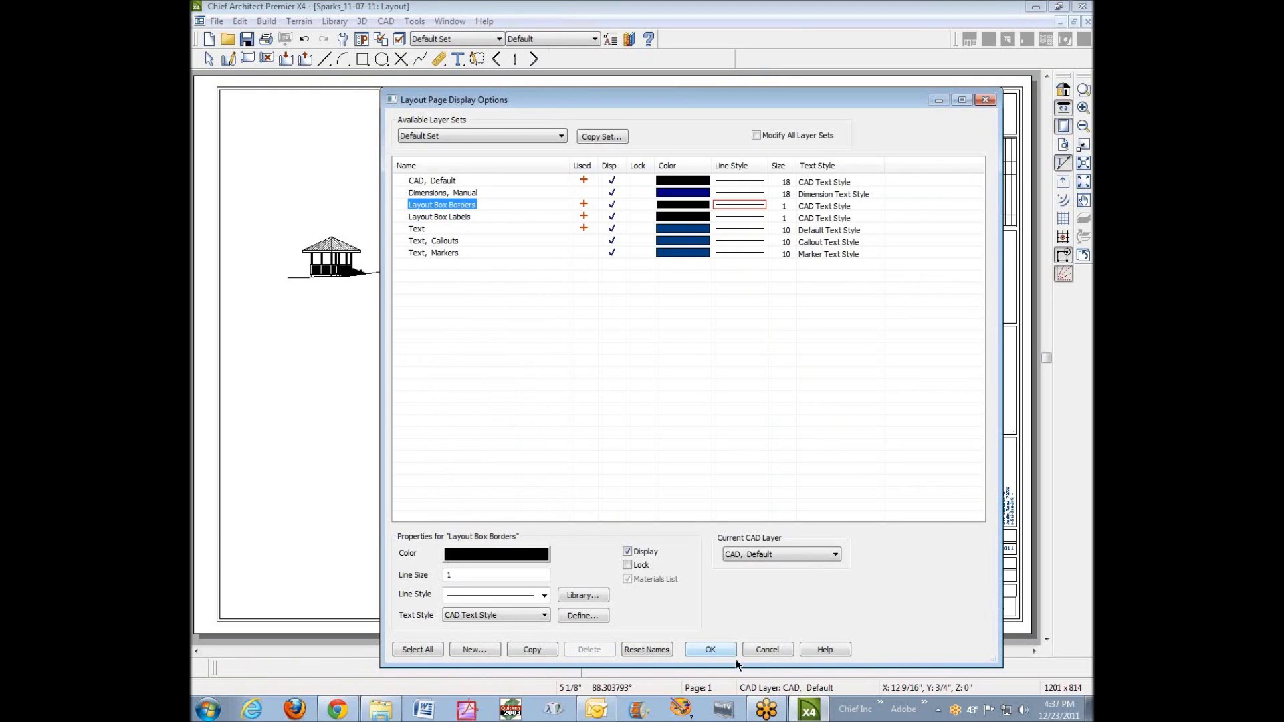
click(721, 649)
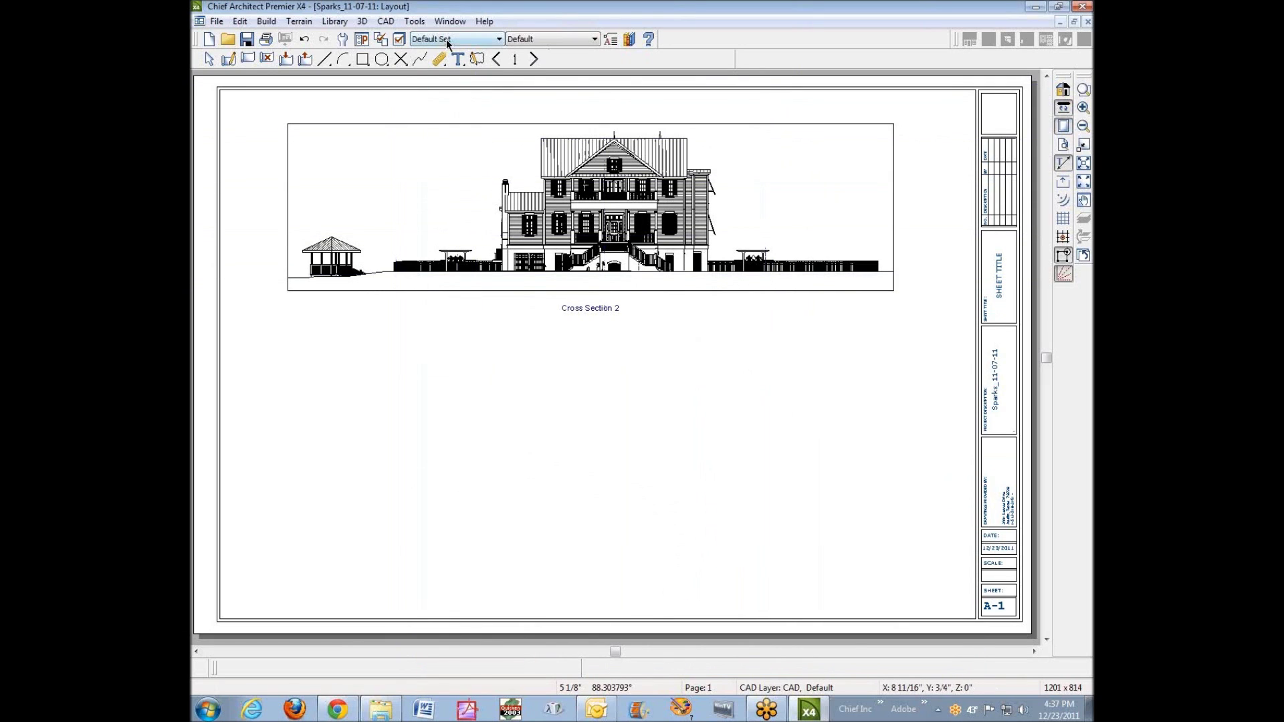
- Turn off display of the Layout Box Borders layer in the layout page's Default Set
click(400, 39)
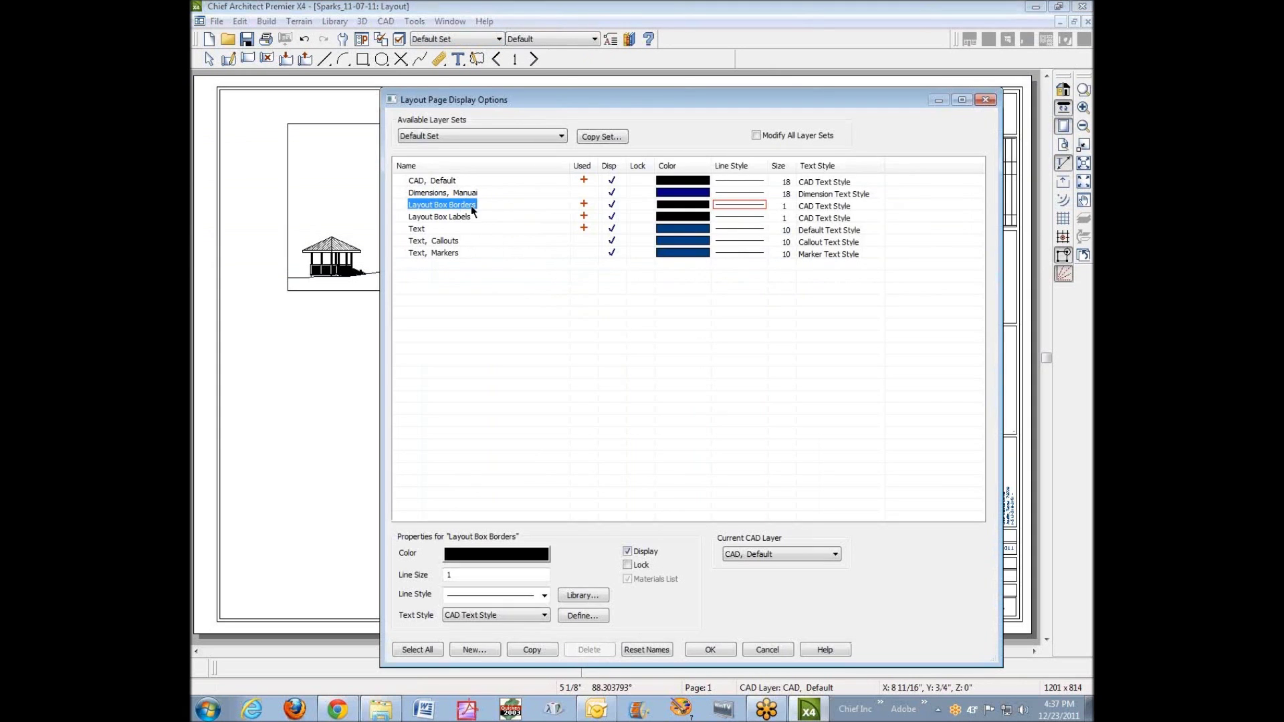
click(612, 206)
click(711, 650)
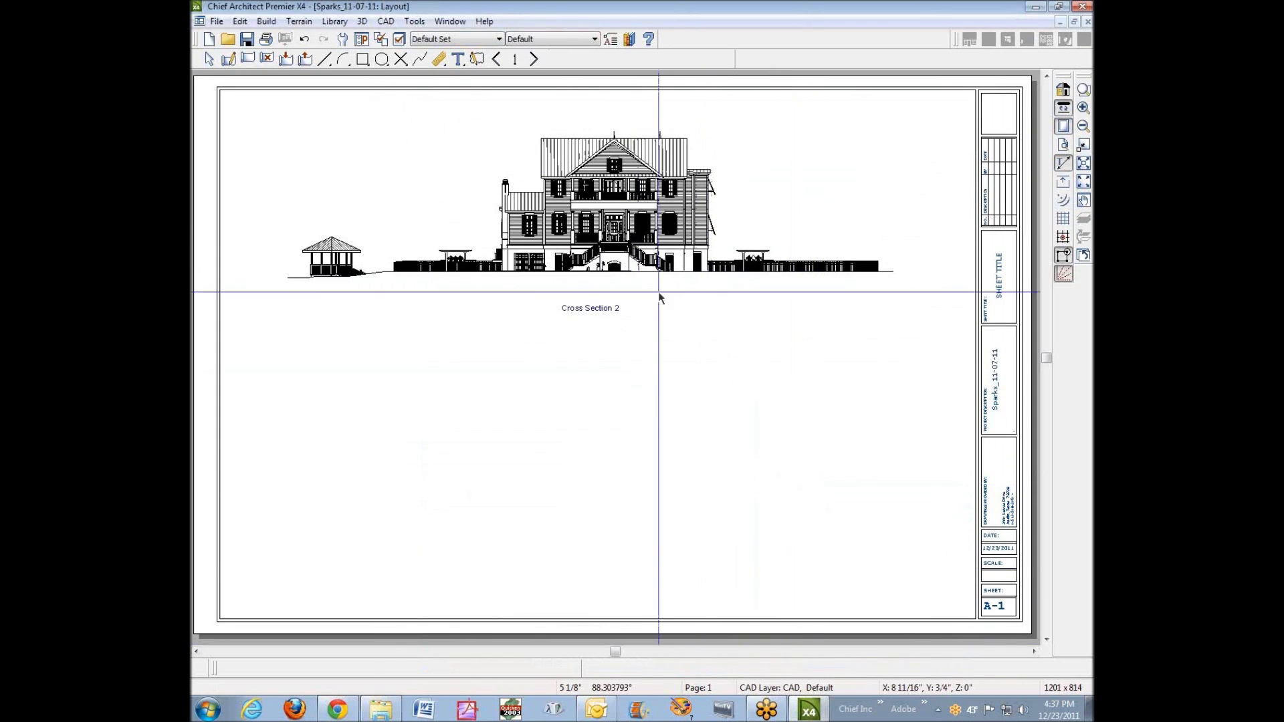
- Assign the elevation's layout box to a displayed layer instead of Layout Box Borders
click(656, 238)
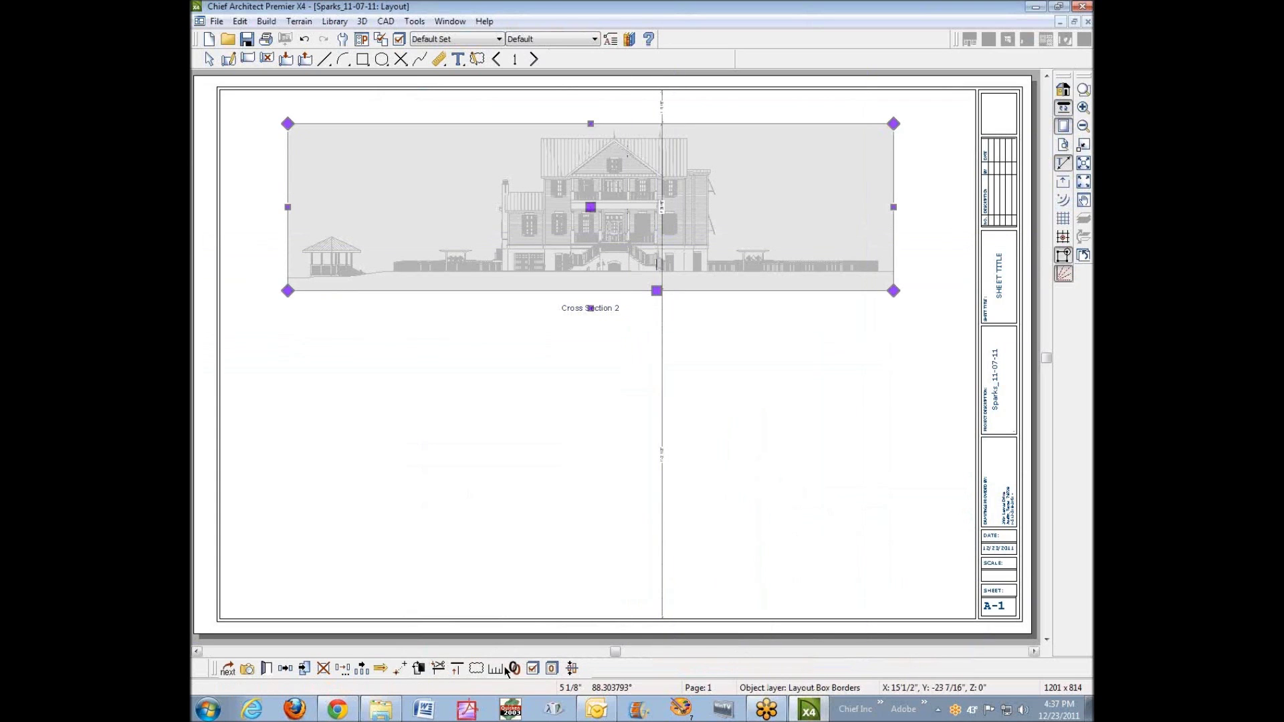
click(266, 668)
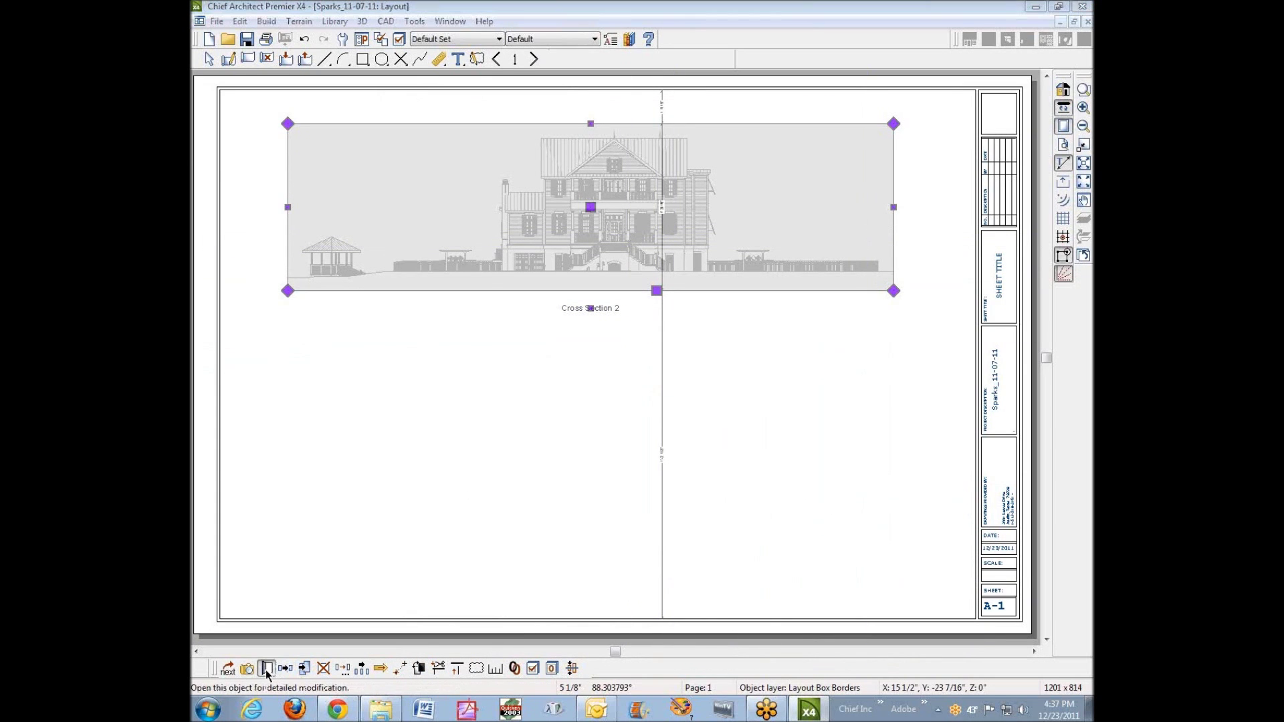
click(267, 93)
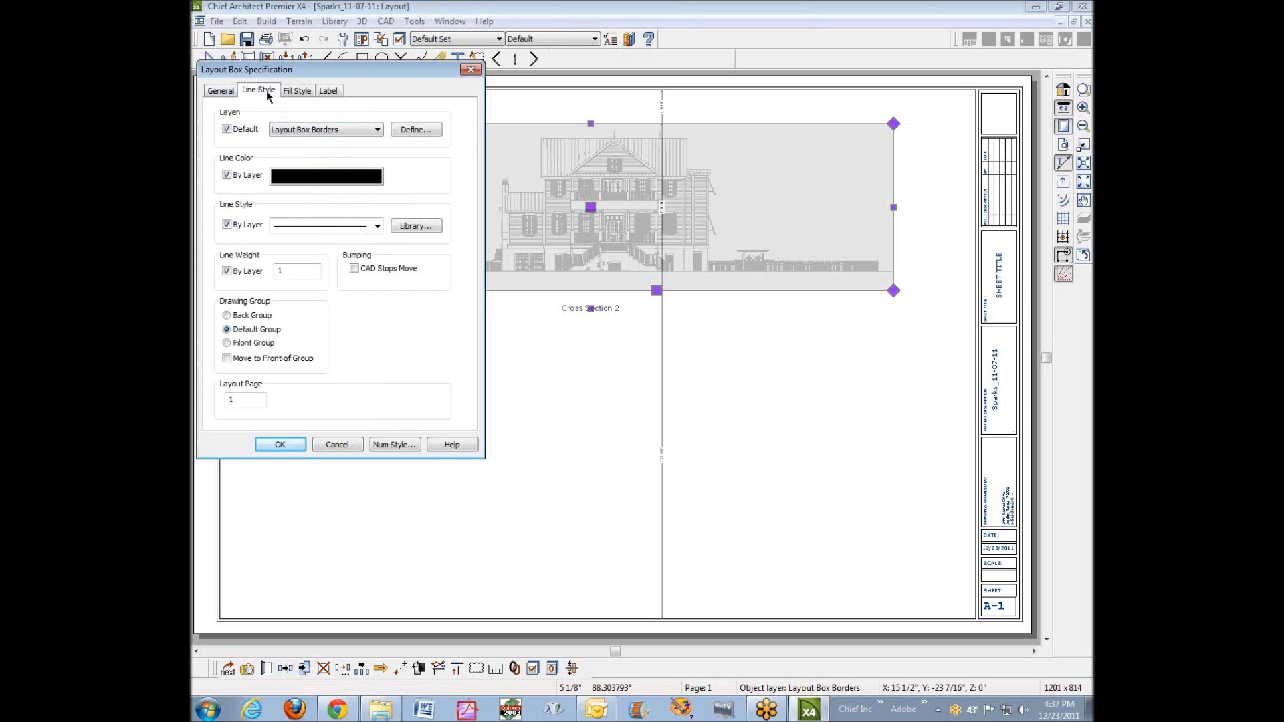
click(377, 130)
click(369, 147)
click(280, 444)
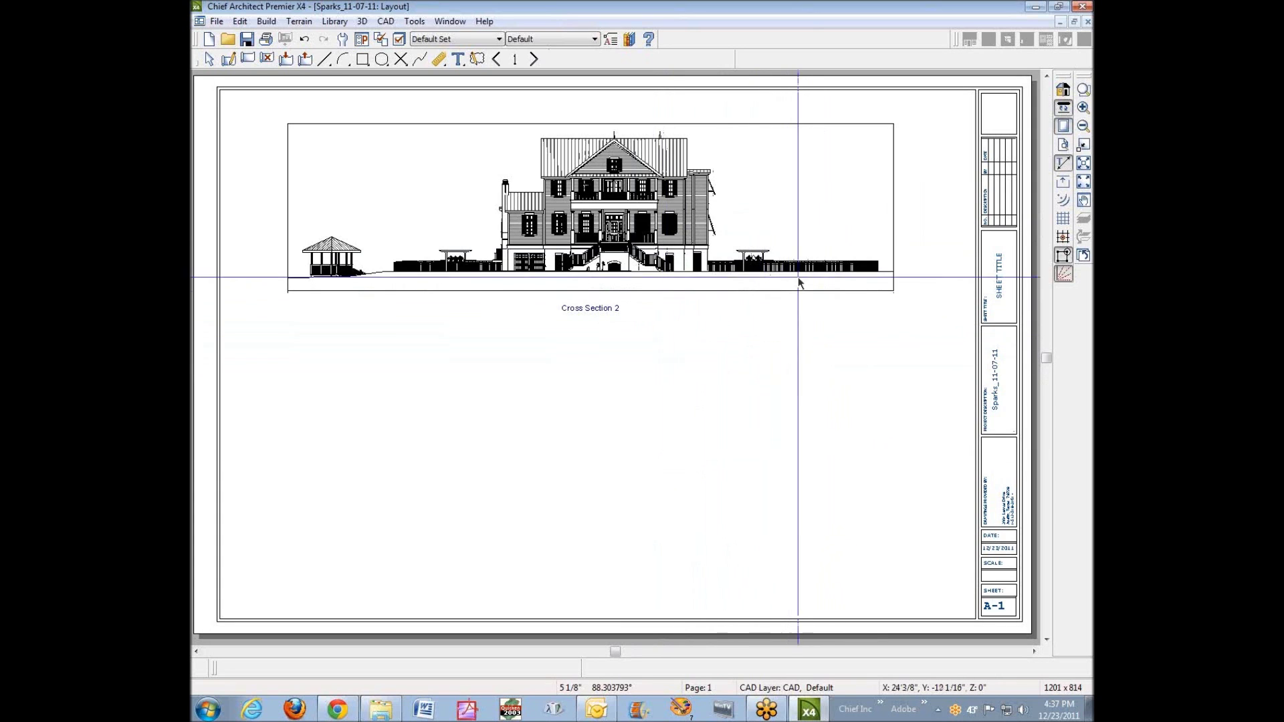
- Return to the cross section view and close it without updating the elevation on the layout page
key(ctrl+Tab)
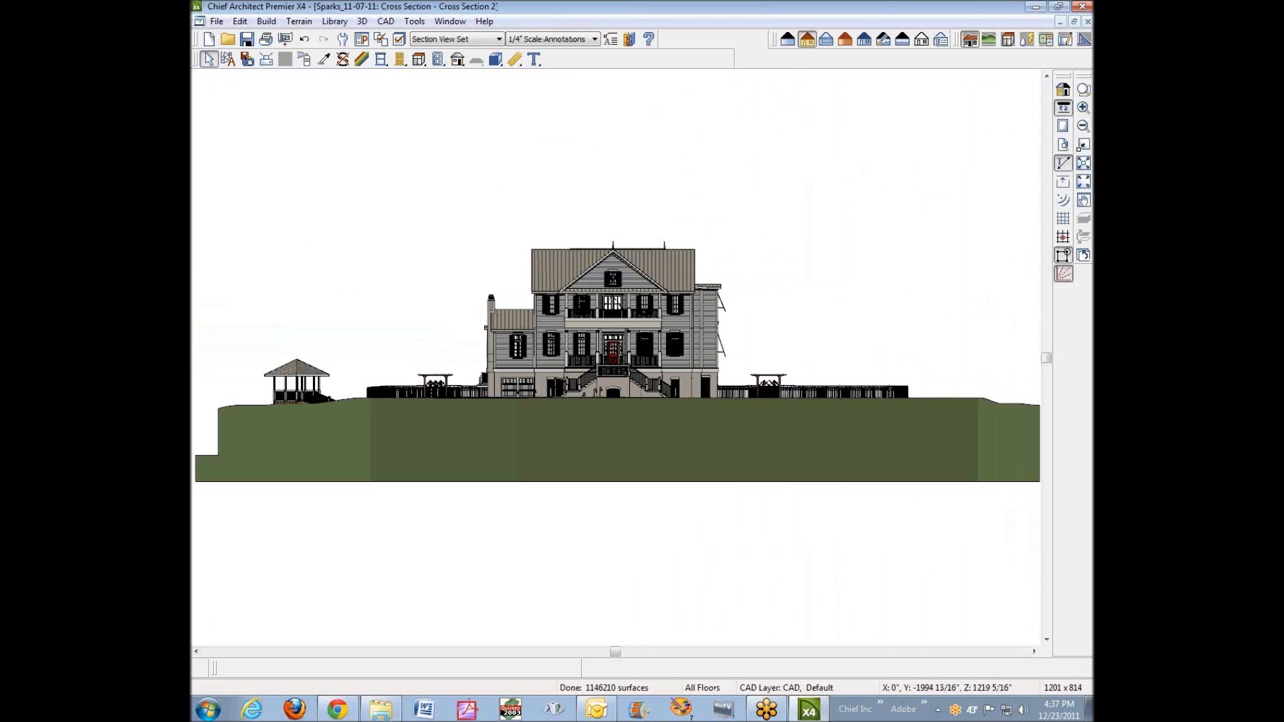
click(1087, 22)
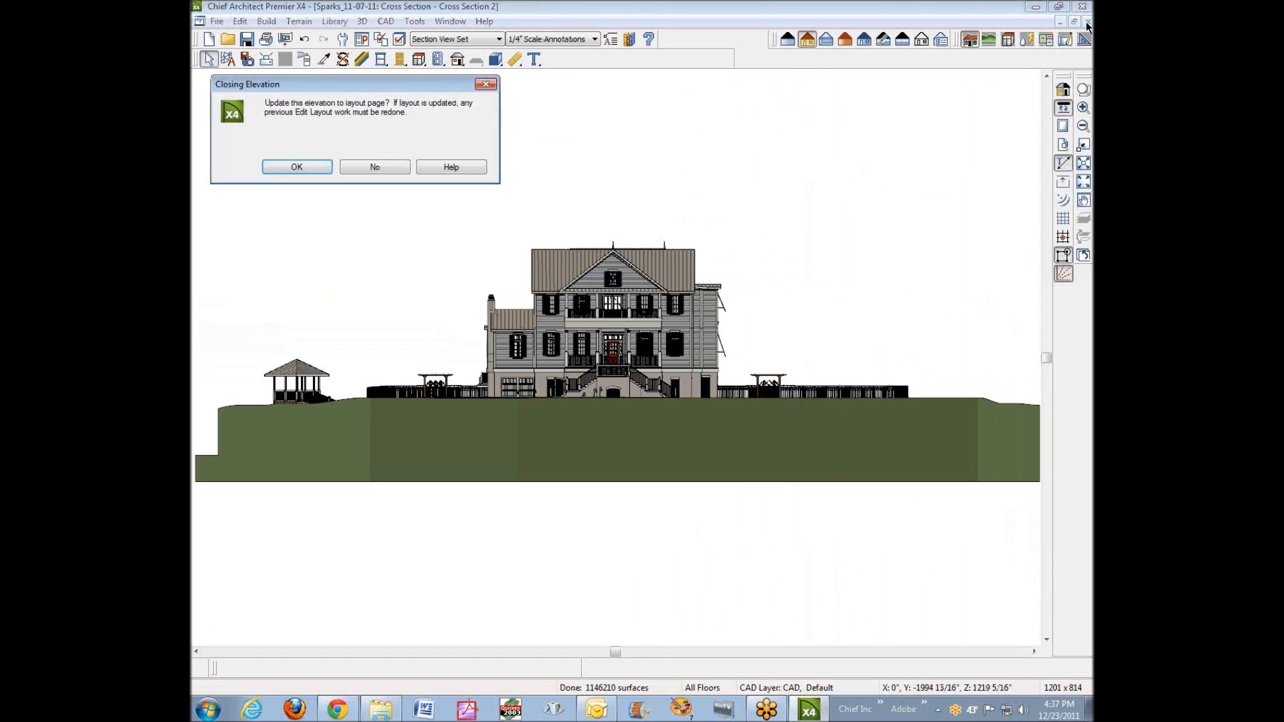
click(385, 166)
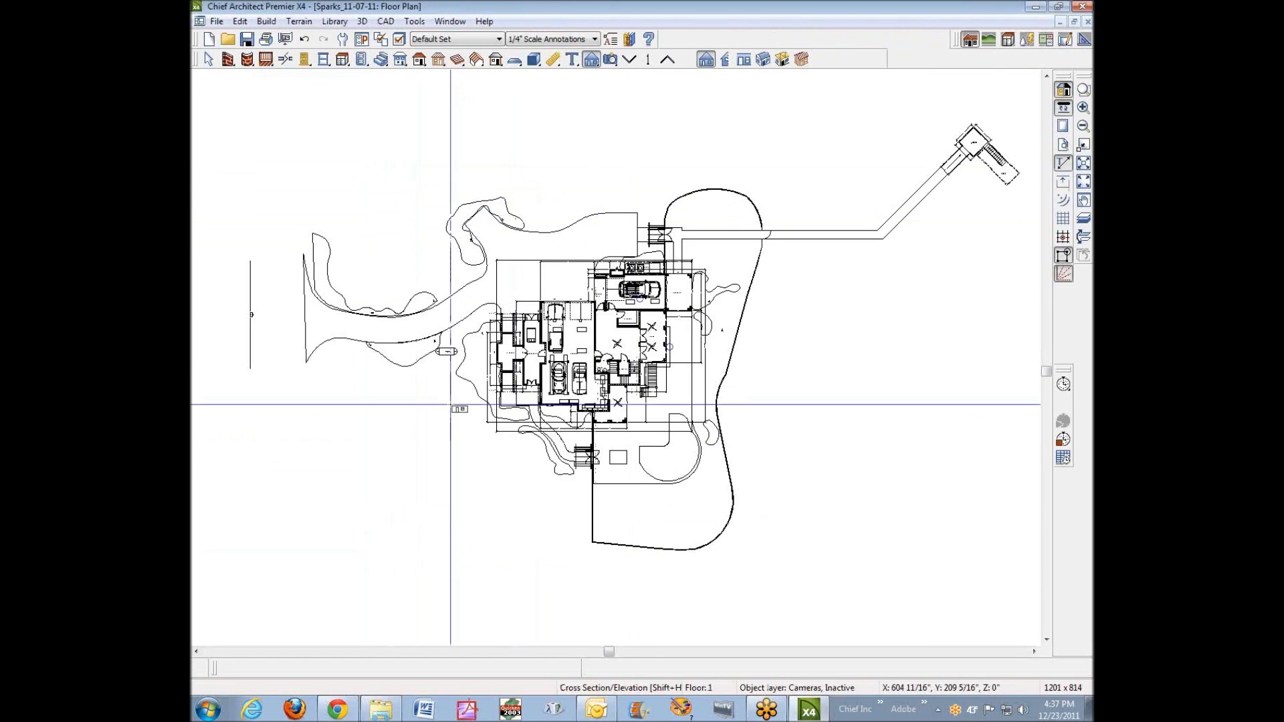
- Create a full camera view from the driveway looking toward the front of the house and switch it to Vector View
key(shift+j)
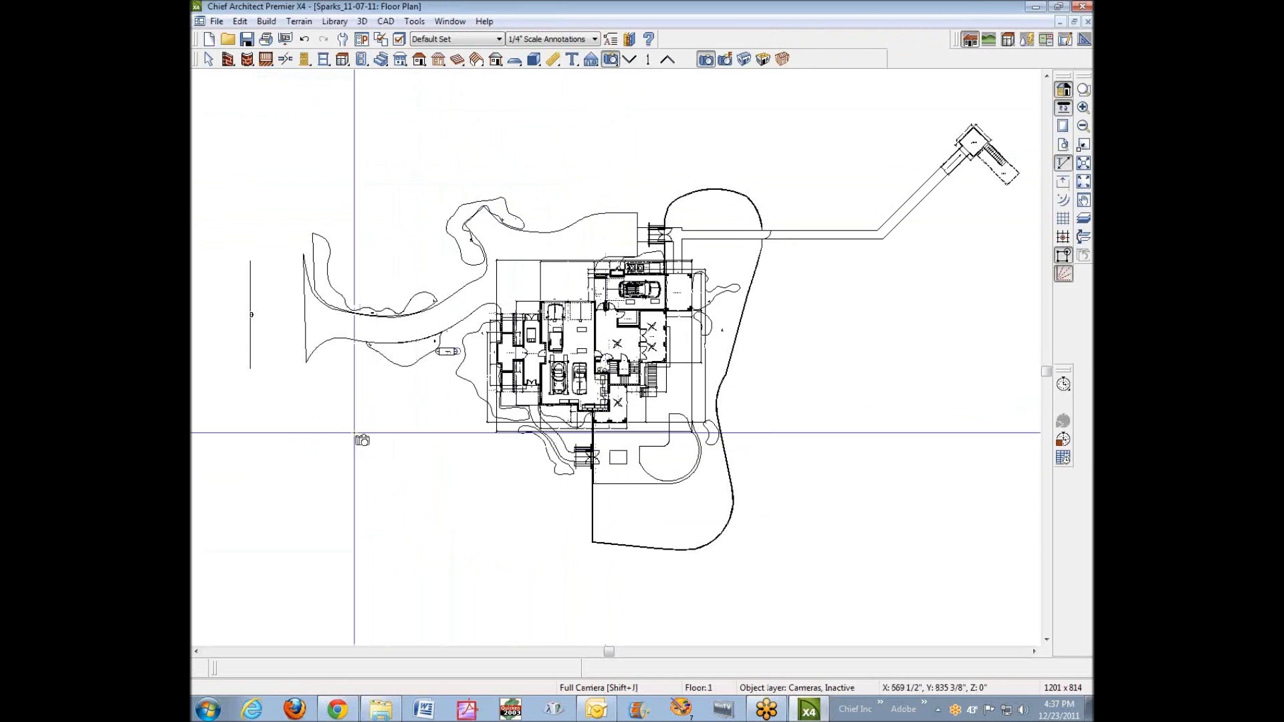
drag(343, 337, 608, 338)
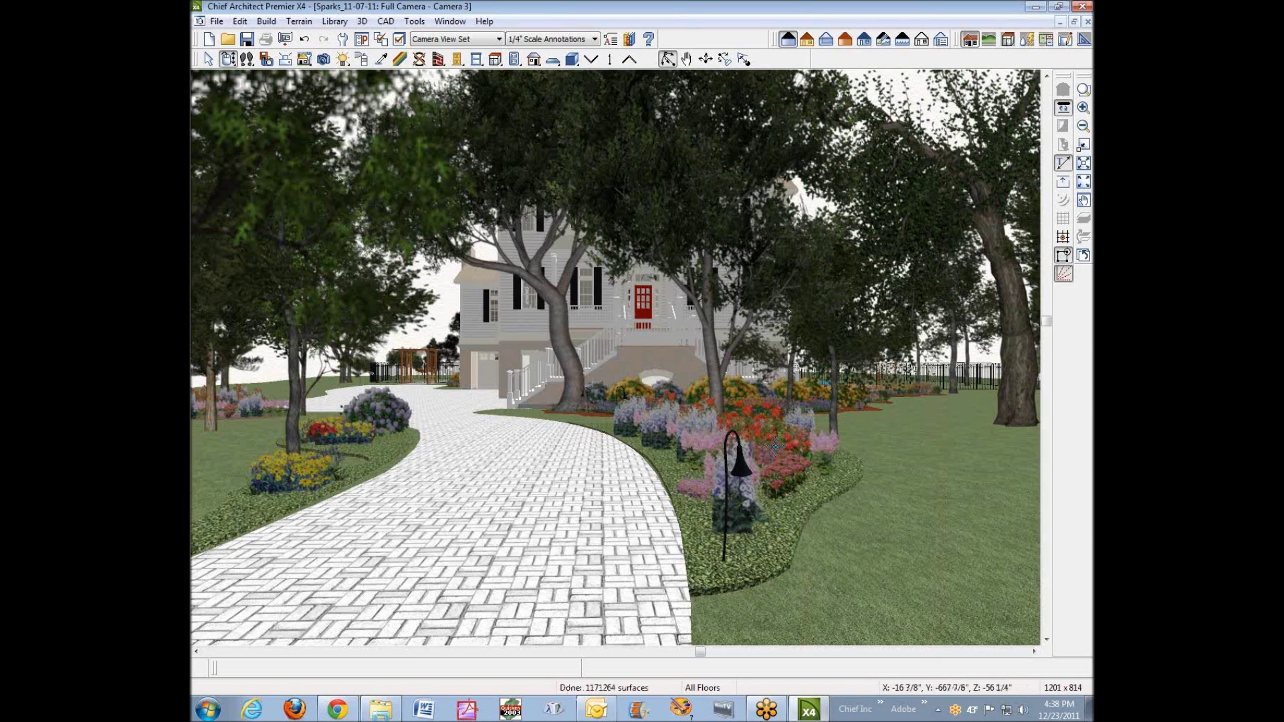
click(806, 41)
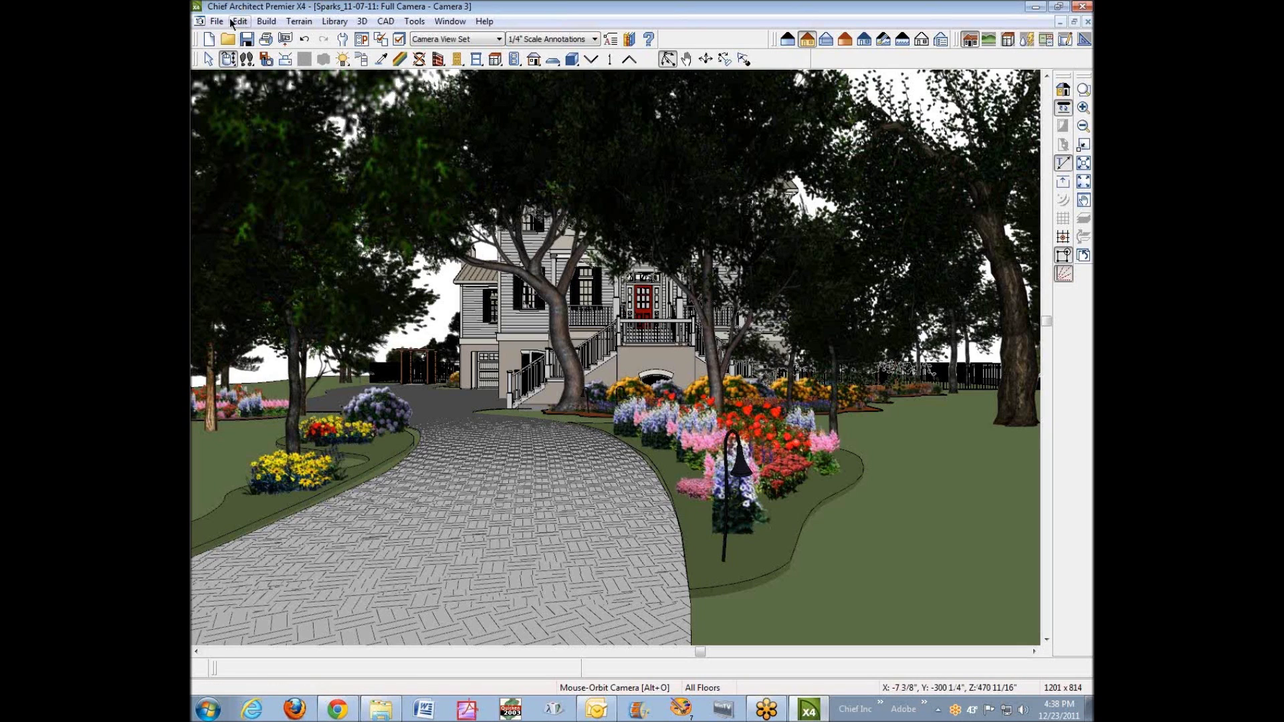
- Send the current screen of the camera view to layout page 1, keeping layout line scaling and merged generated lines
click(217, 20)
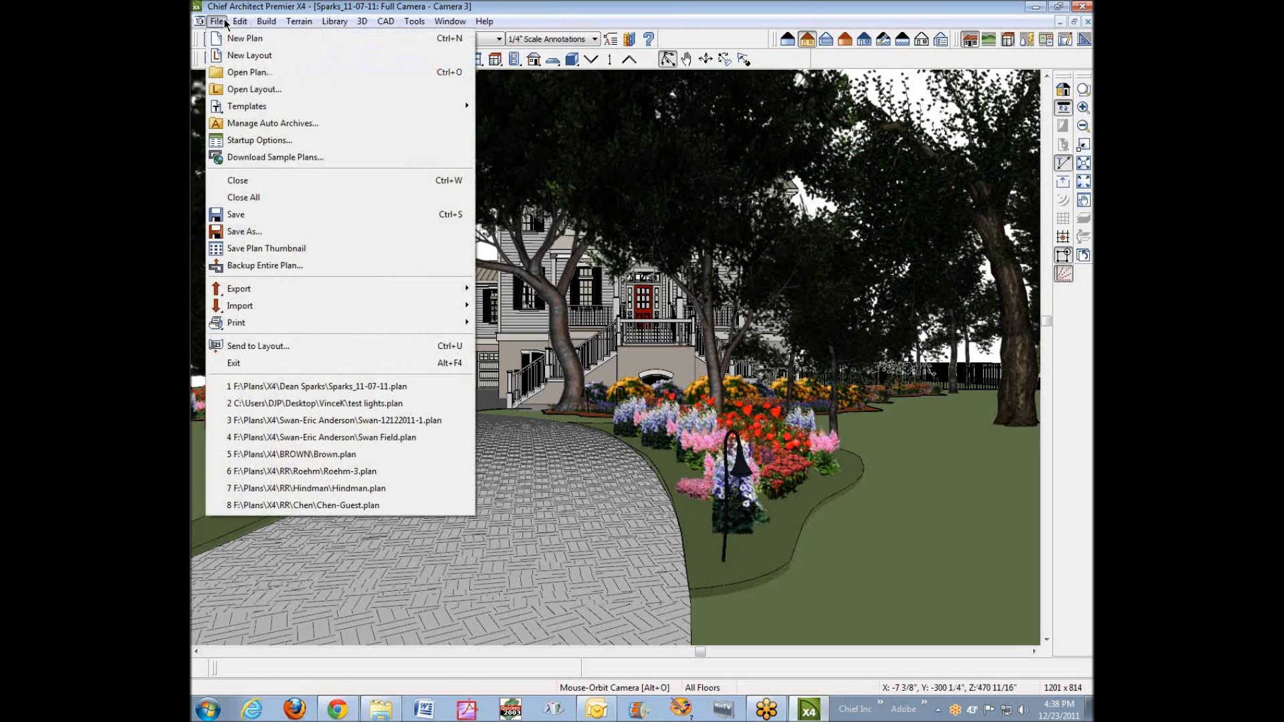
click(283, 347)
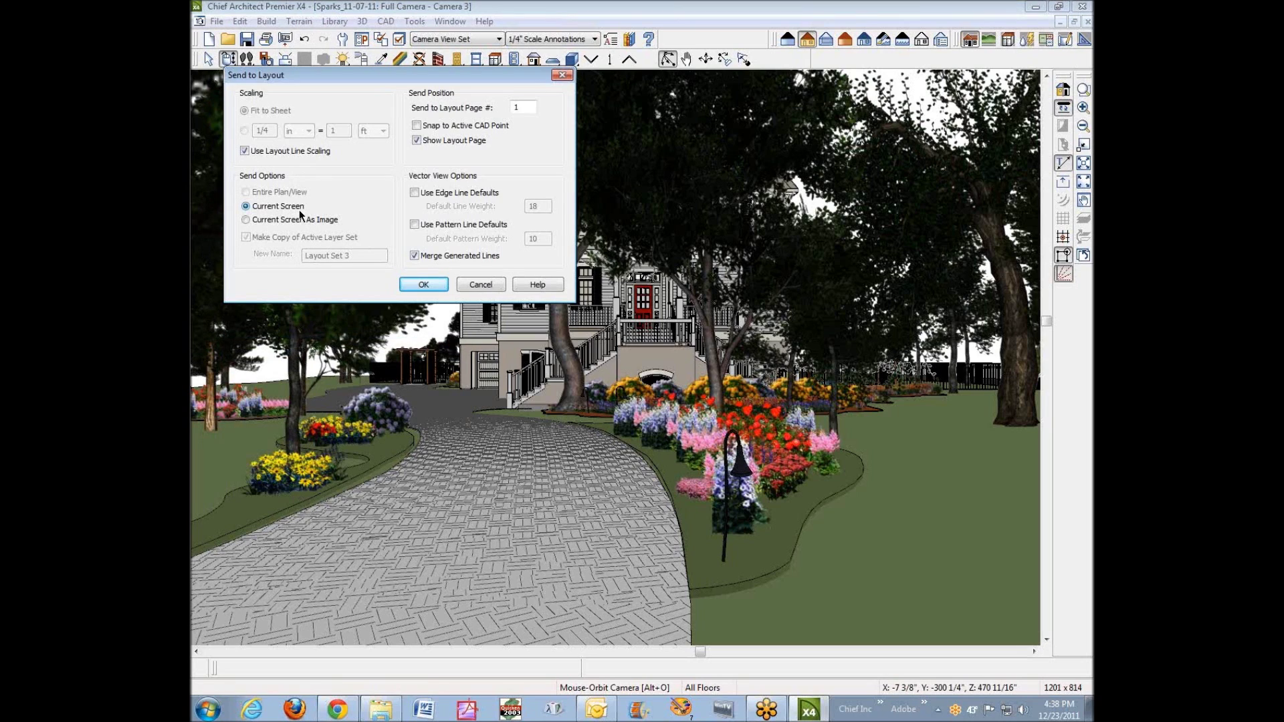
click(428, 284)
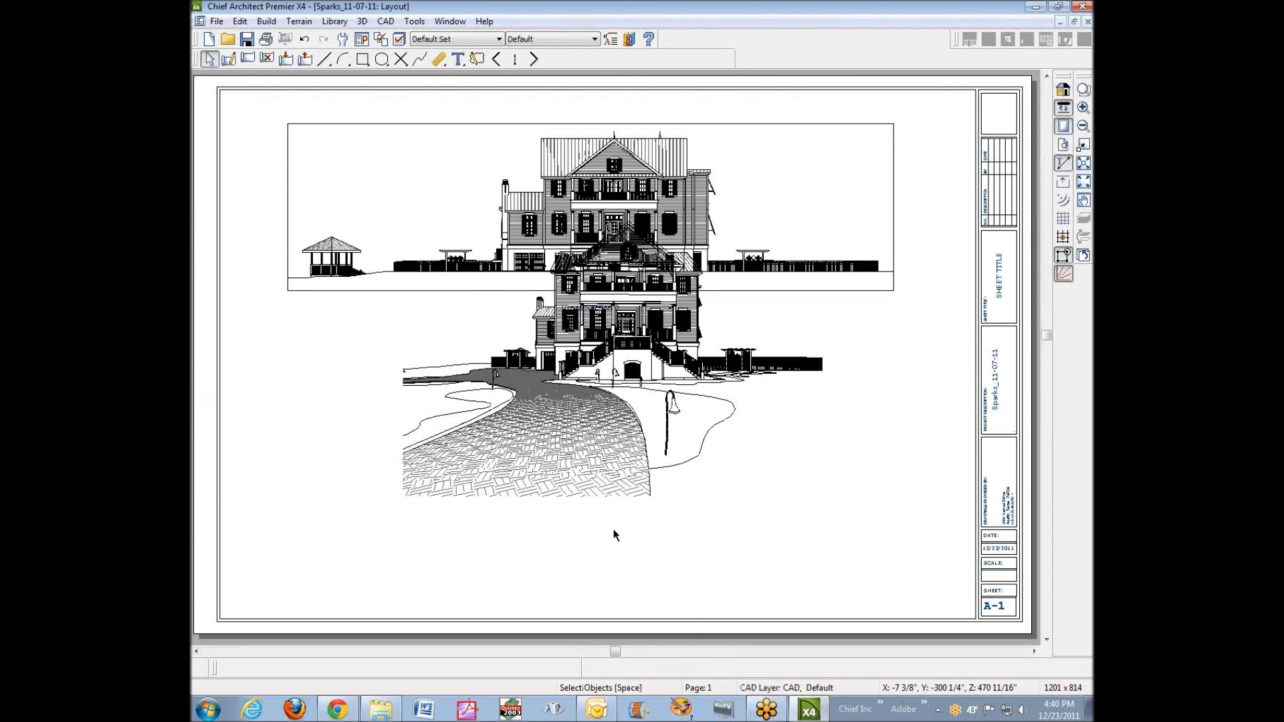
- Crop the camera view's layout box about 15/16" at the bottom and move it down about 4 1/2", below the elevation
click(627, 487)
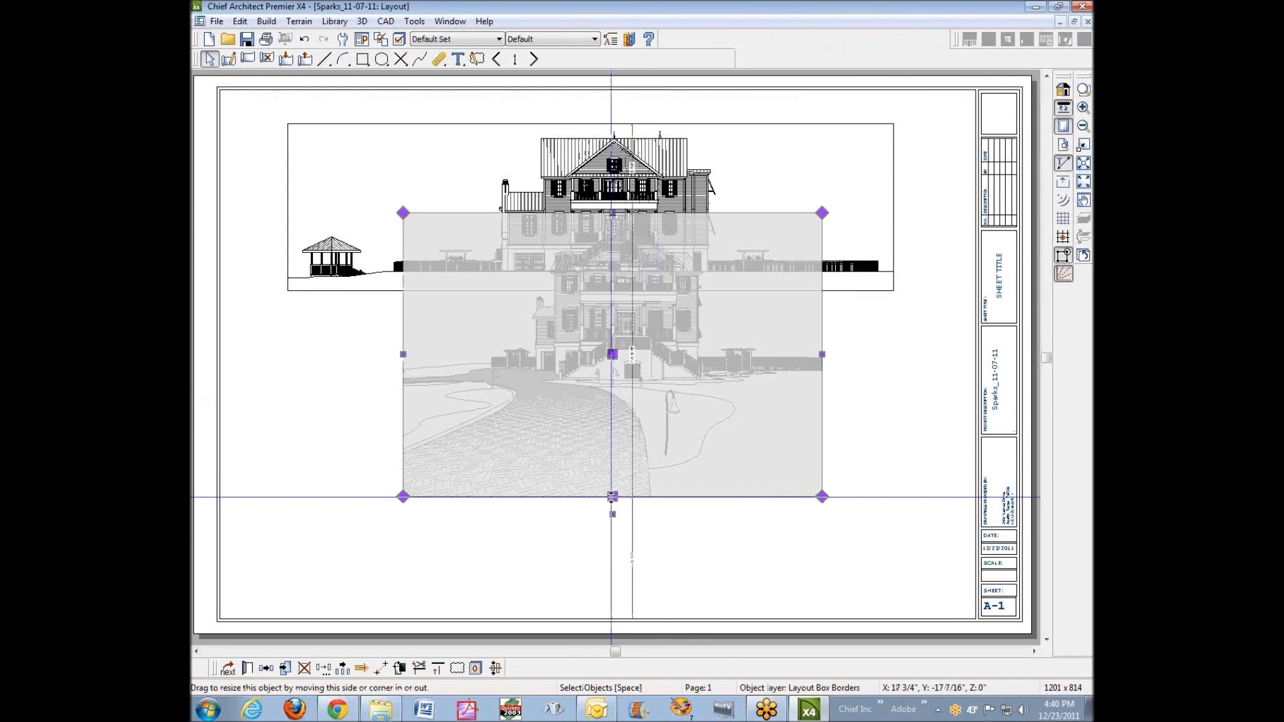
drag(612, 496, 625, 474)
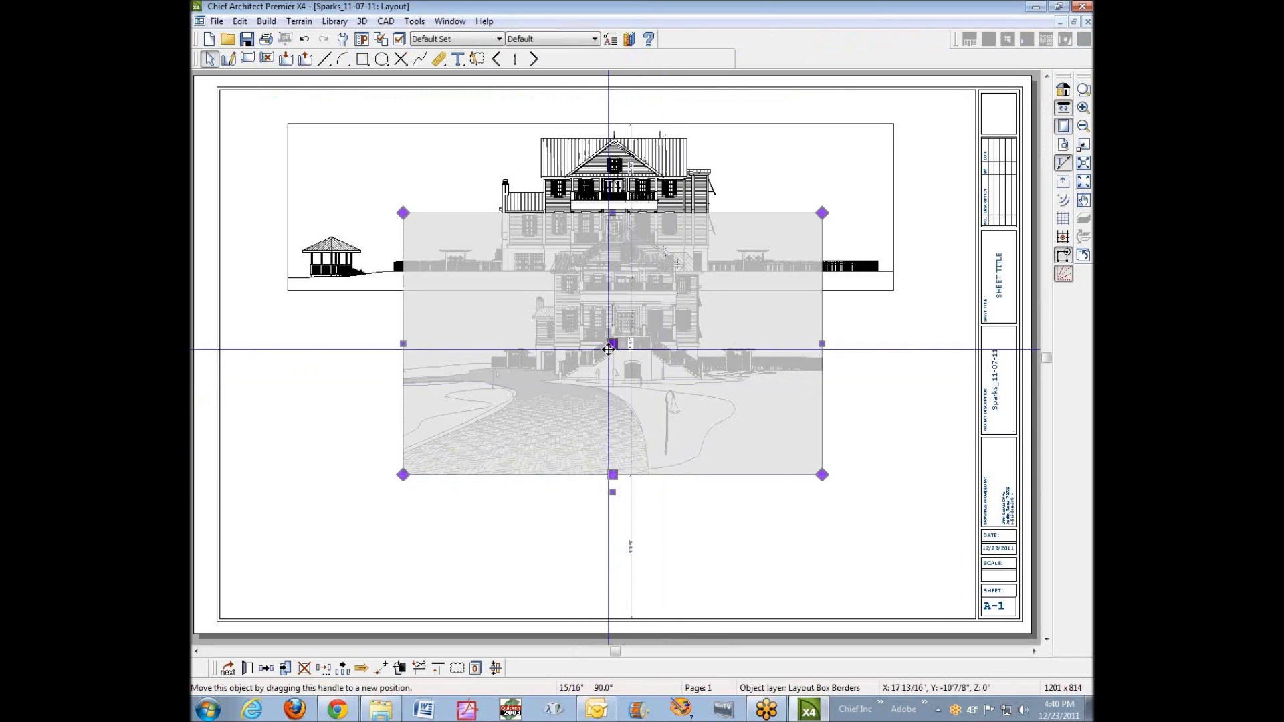
drag(608, 348, 607, 452)
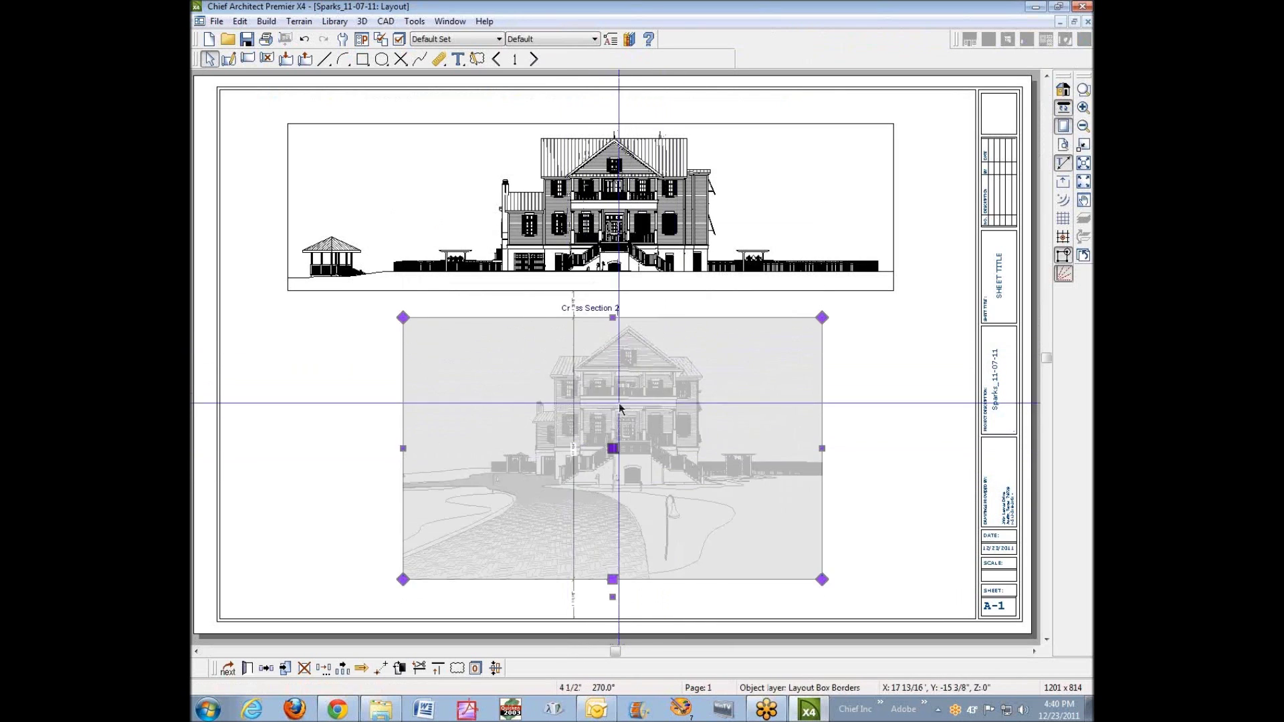
- Try rescaling the camera view's layout box from its upper-right corner, and crop its right and left sides slightly inward
click(712, 364)
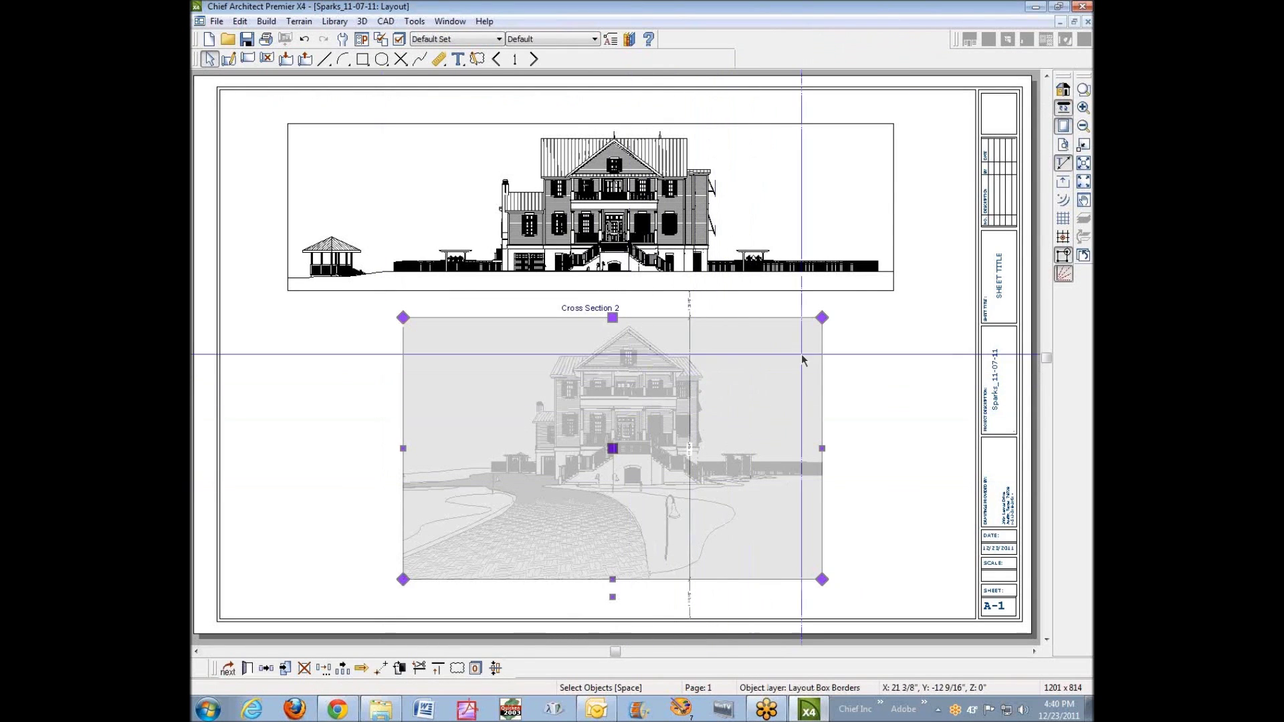
mouse_move(822, 317)
mouse_down()
mouse_move(651, 423)
mouse_move(825, 319)
mouse_up()
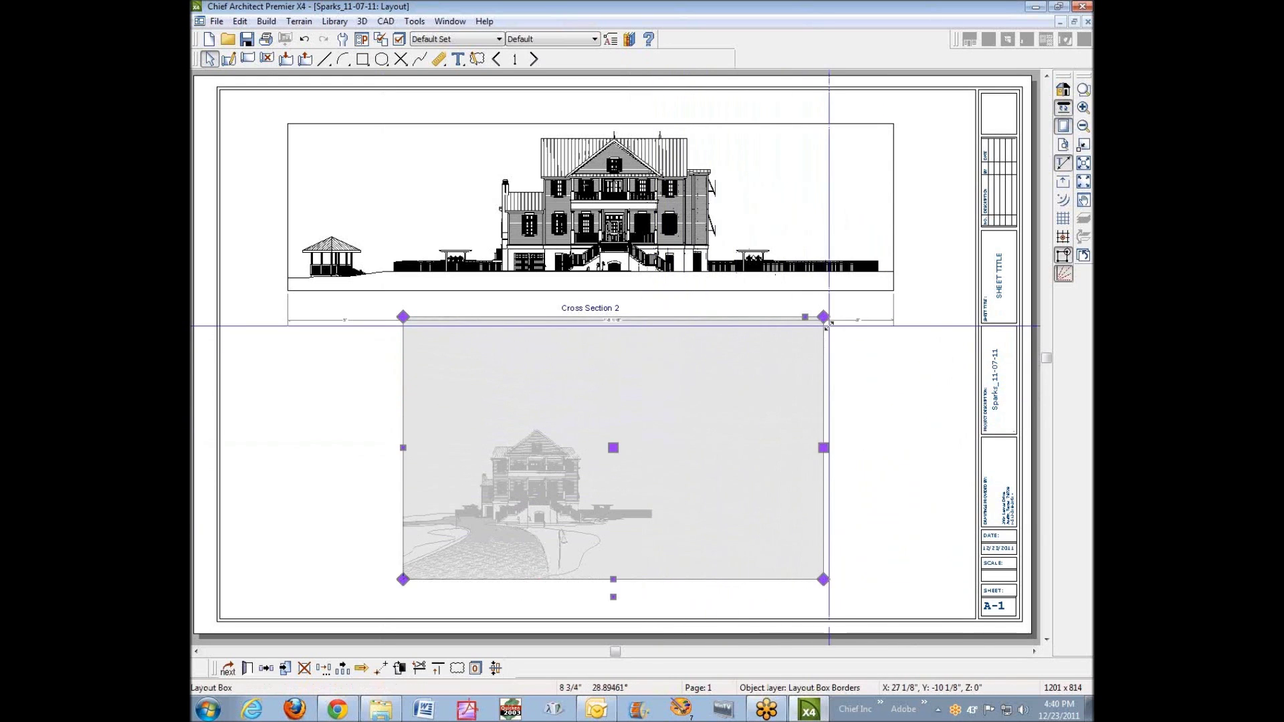
drag(822, 447, 793, 477)
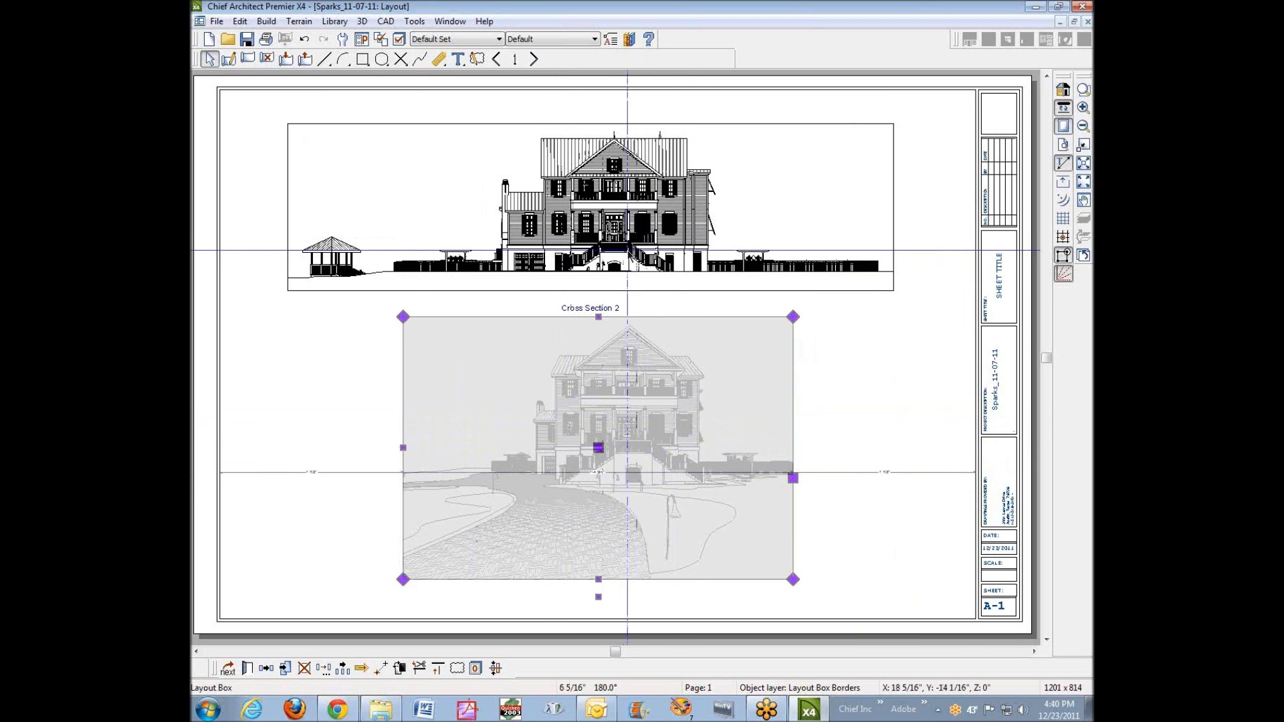
drag(403, 447, 437, 472)
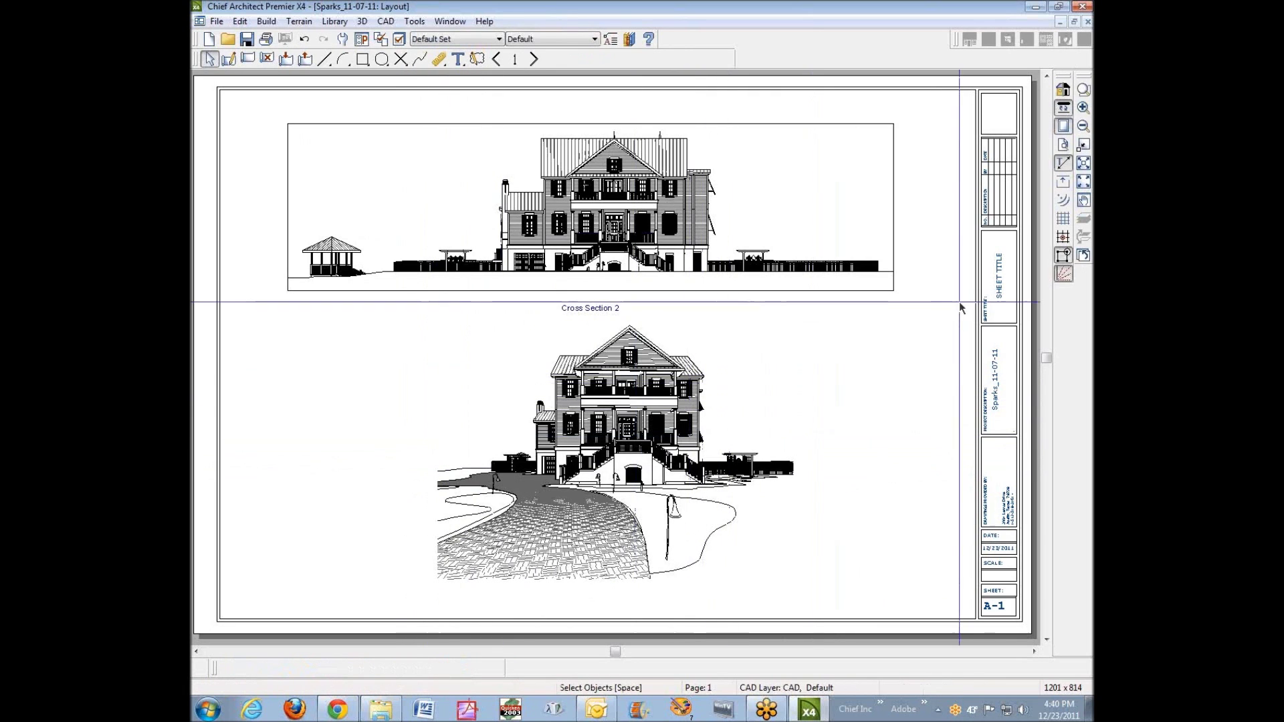
- Use Edit Layout to delete the stray low box outline beneath the left-hand entry staircase in the camera view
click(1083, 89)
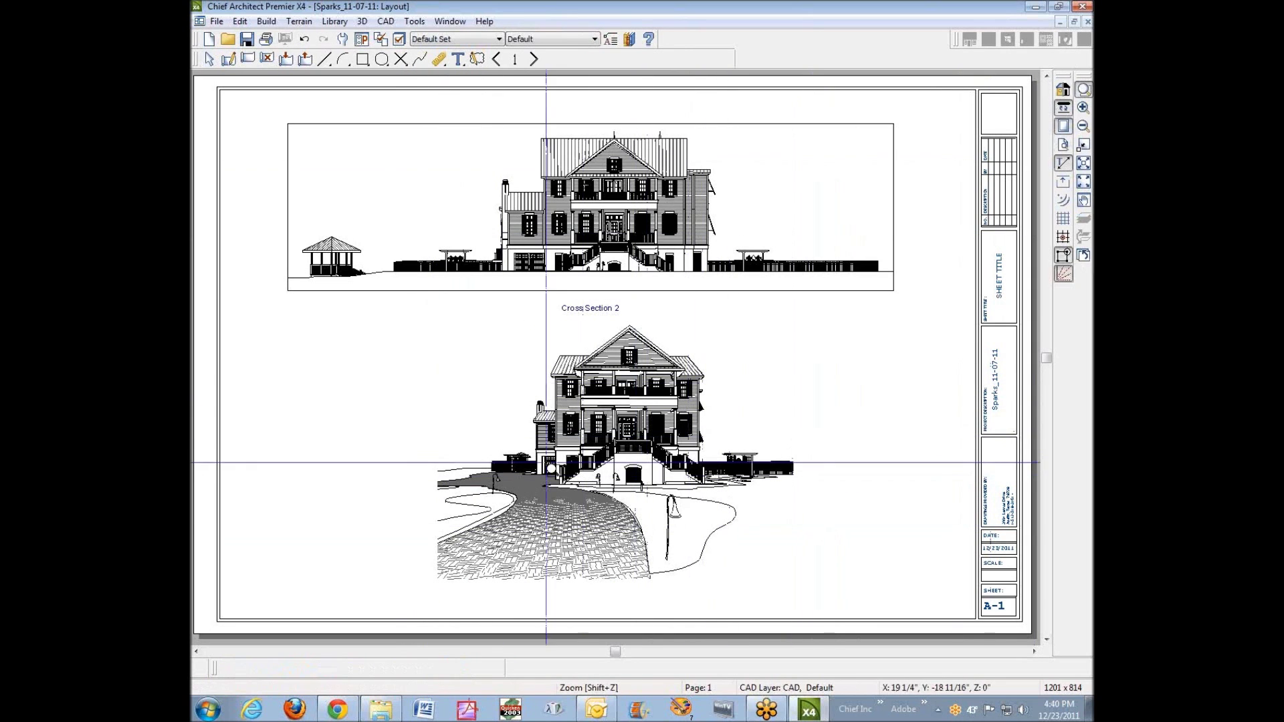
drag(545, 462, 727, 605)
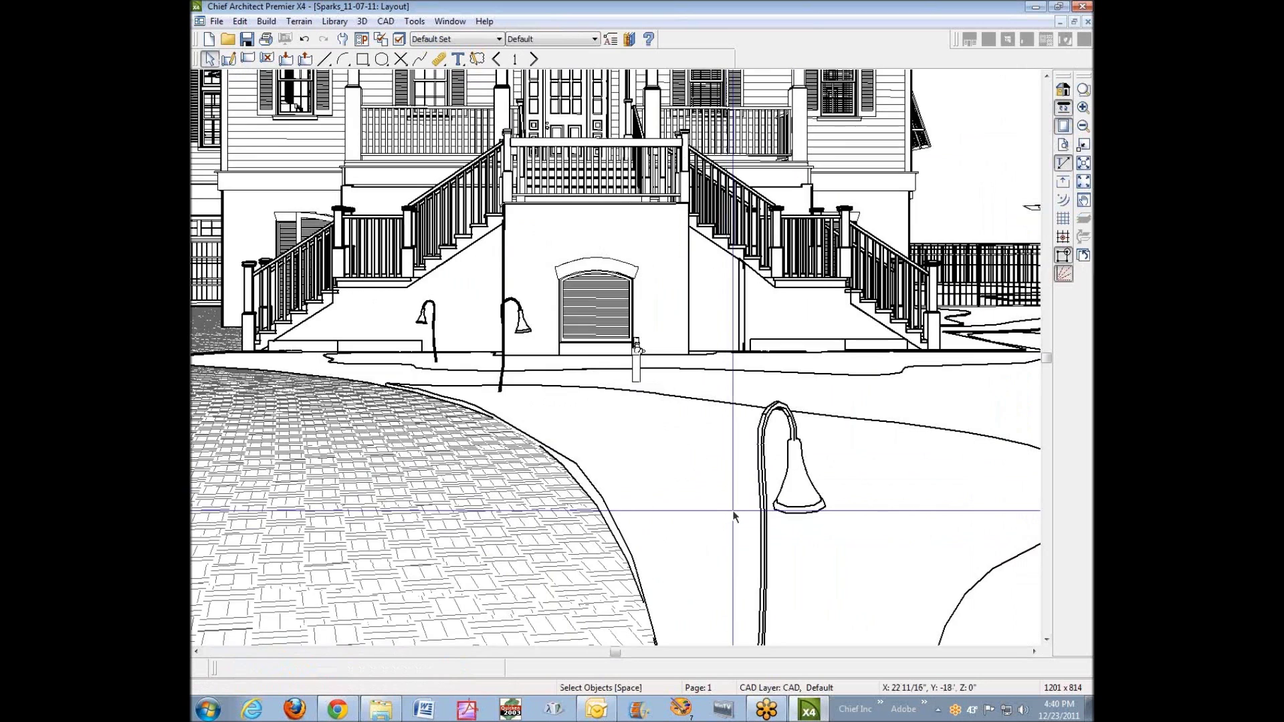
click(230, 60)
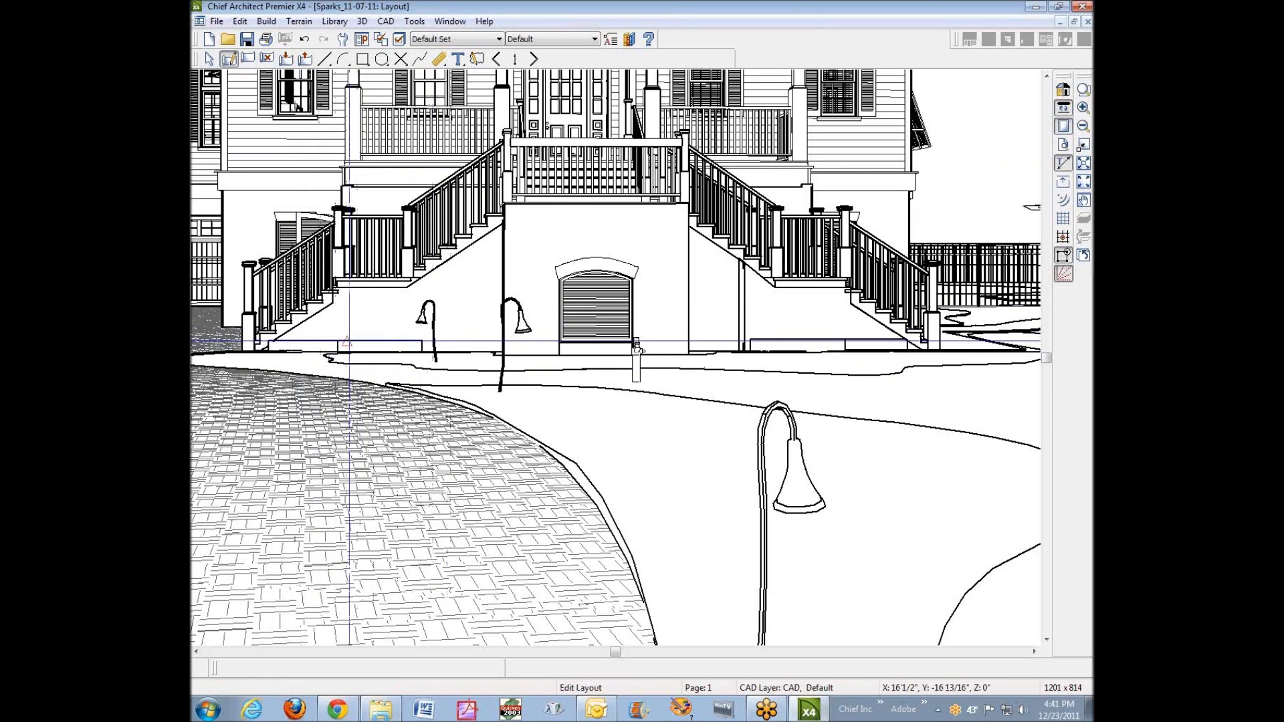
click(349, 344)
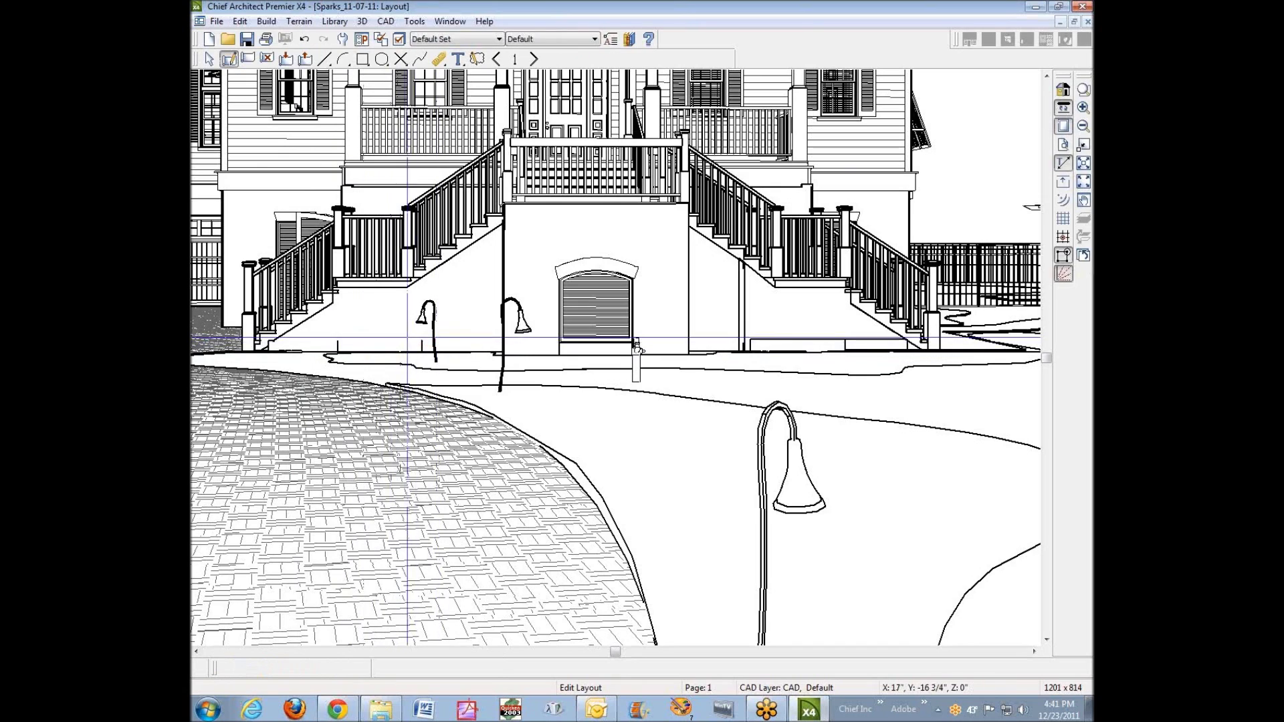
click(426, 348)
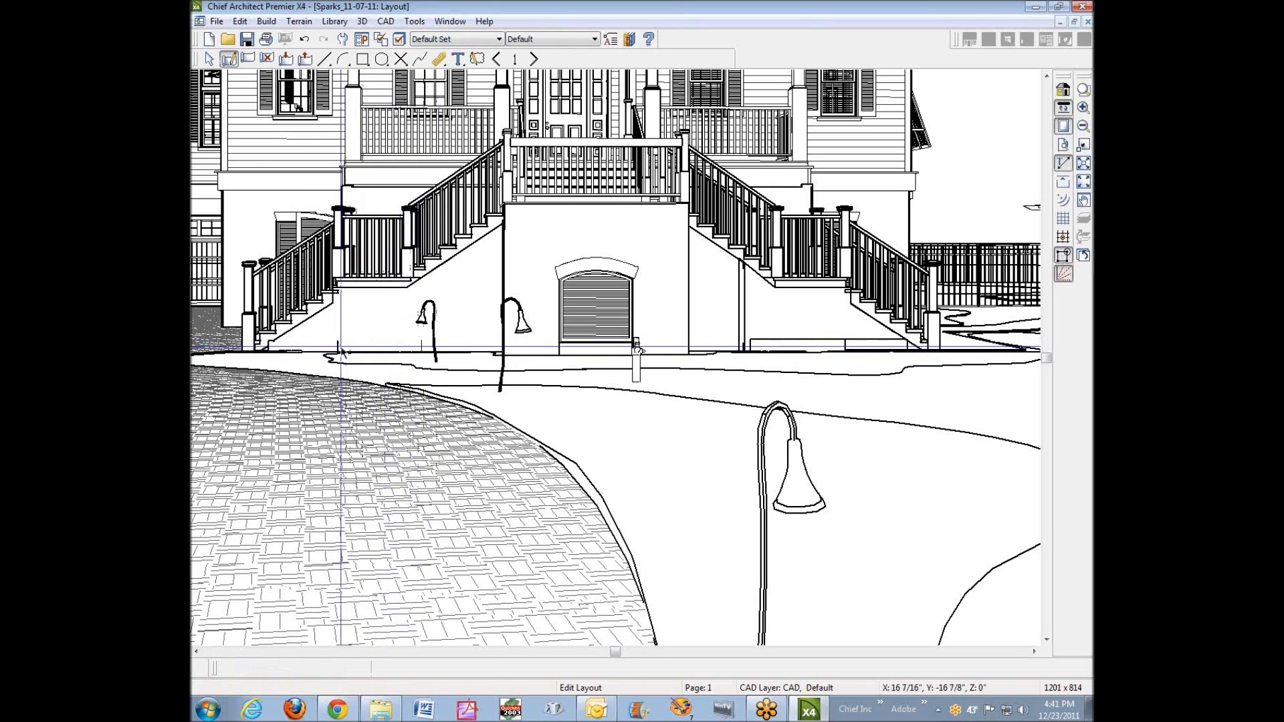
click(412, 349)
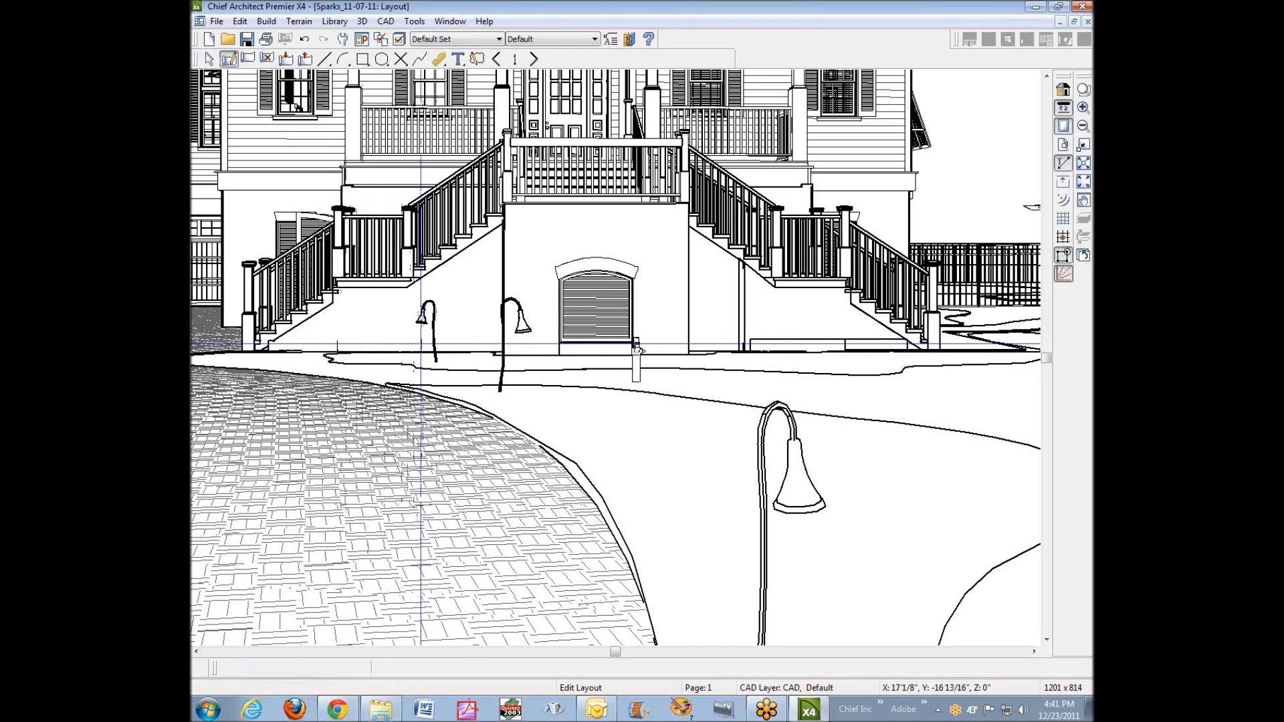
click(420, 349)
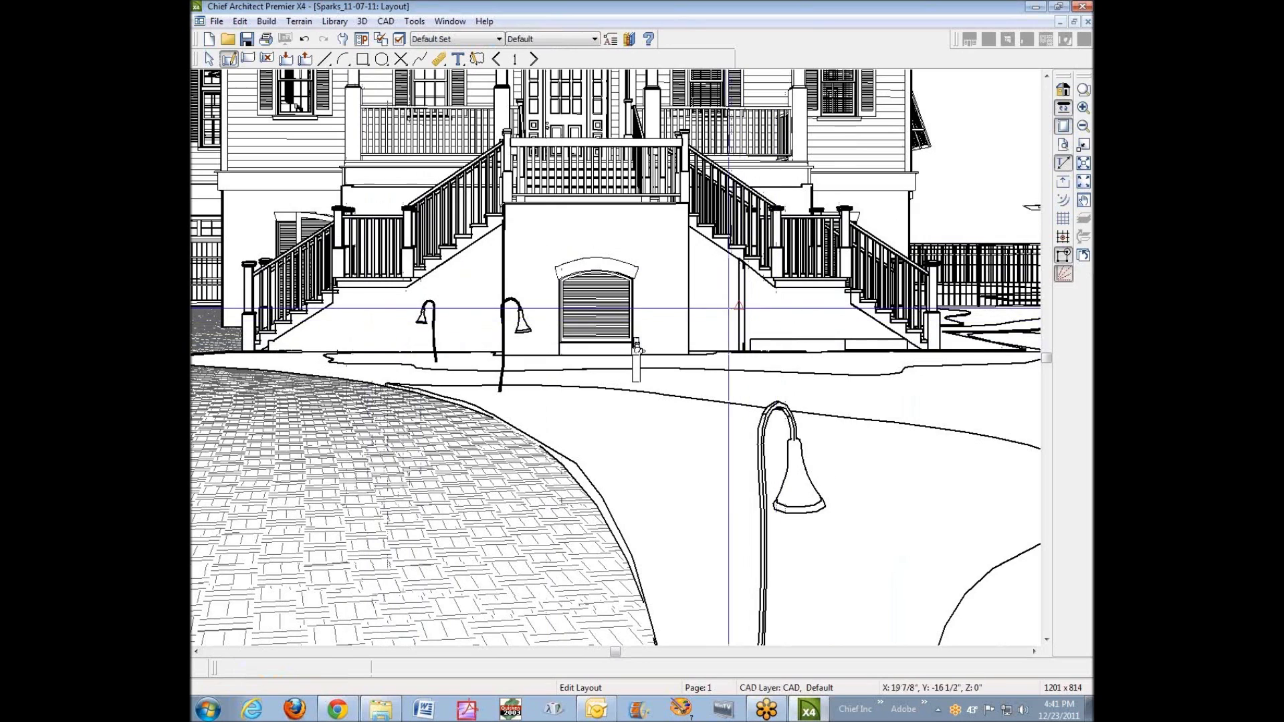
- Delete the stray vertical lines beneath the right-hand entry staircase and the low box outline at its base
click(760, 322)
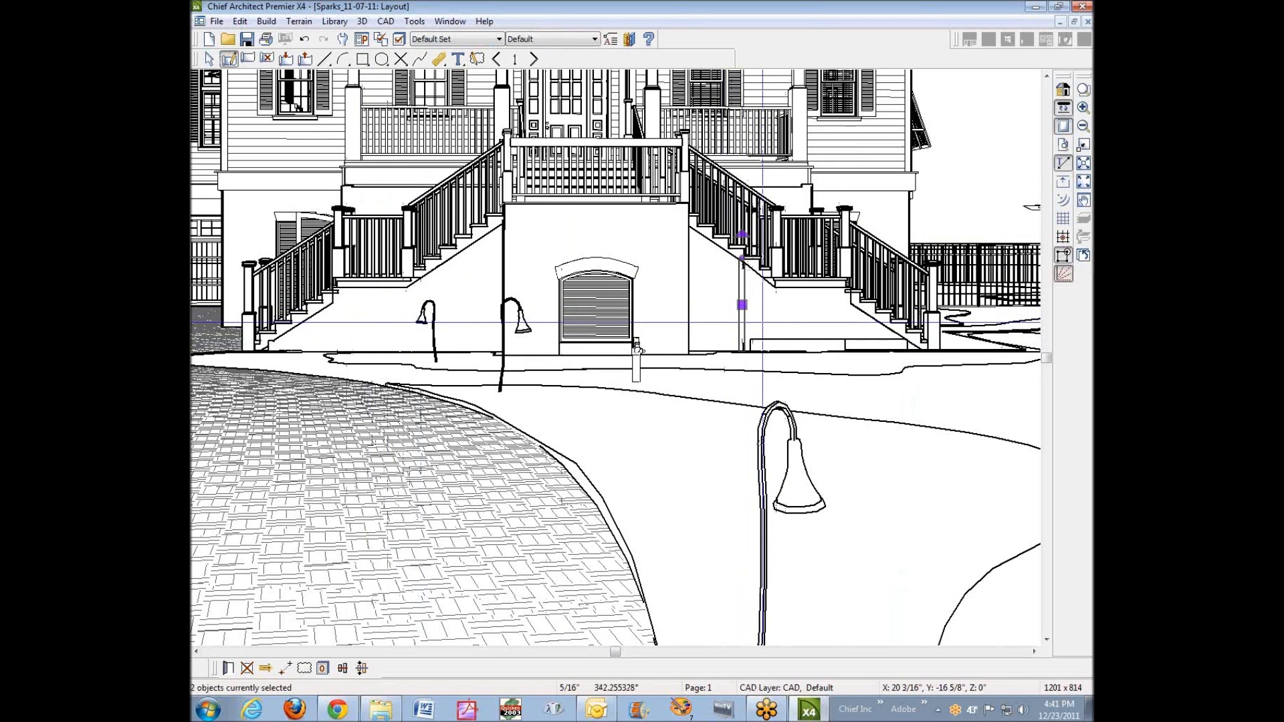
key(Escape)
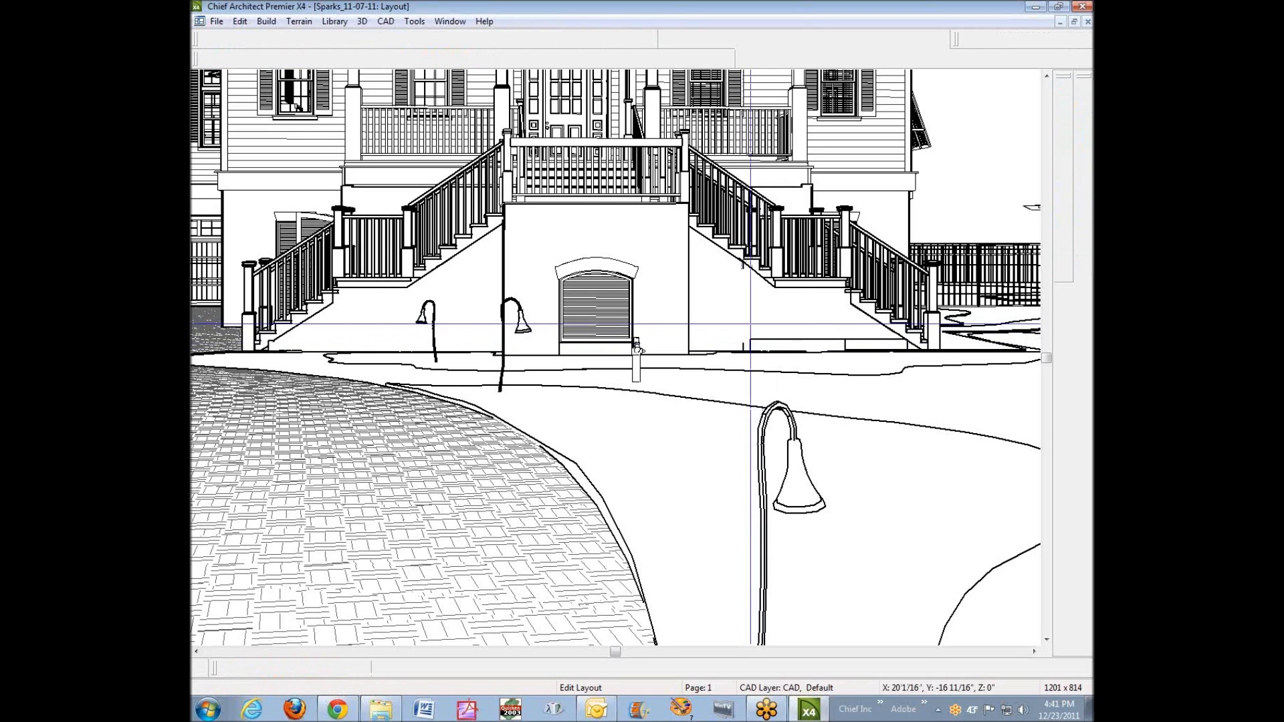
click(743, 261)
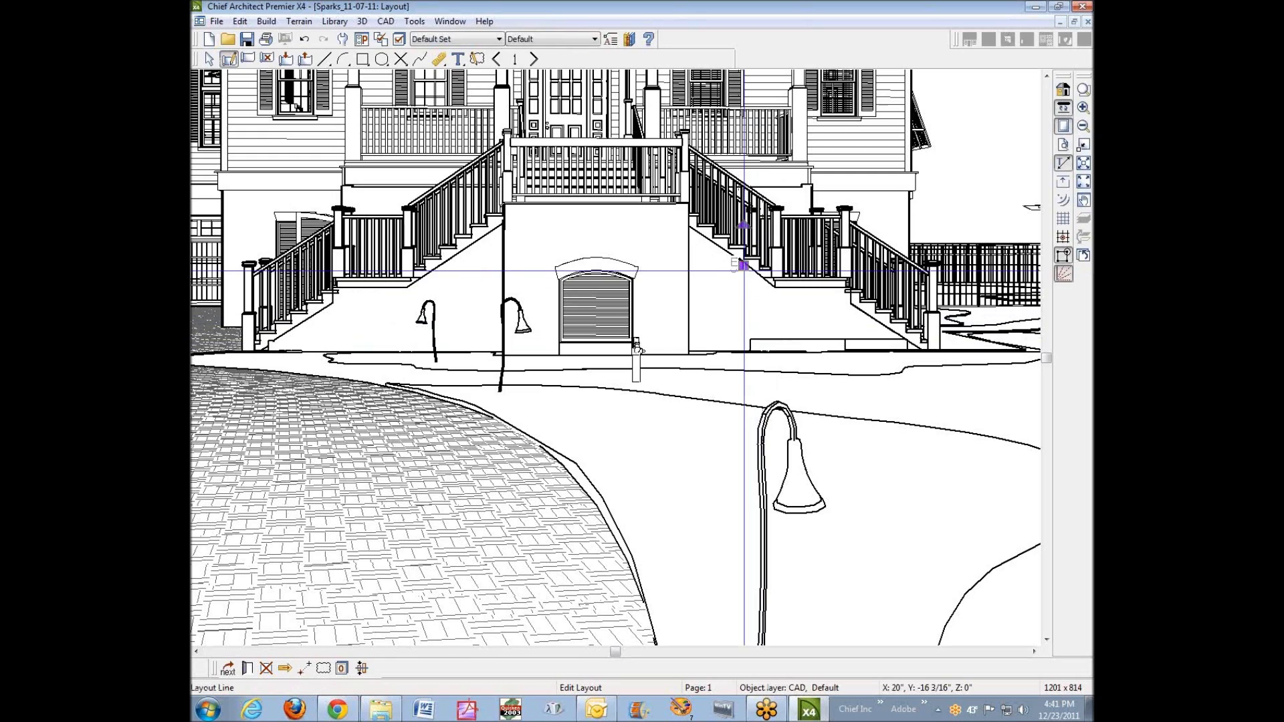
click(779, 298)
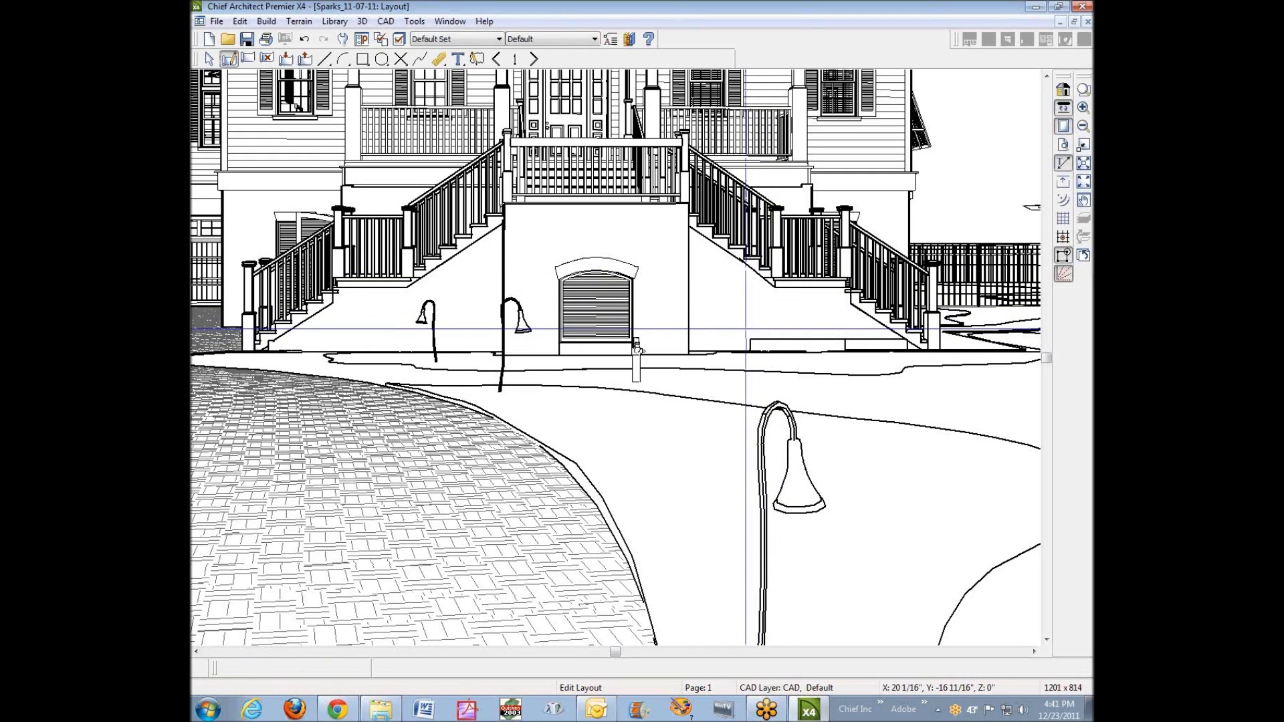
drag(746, 328, 866, 350)
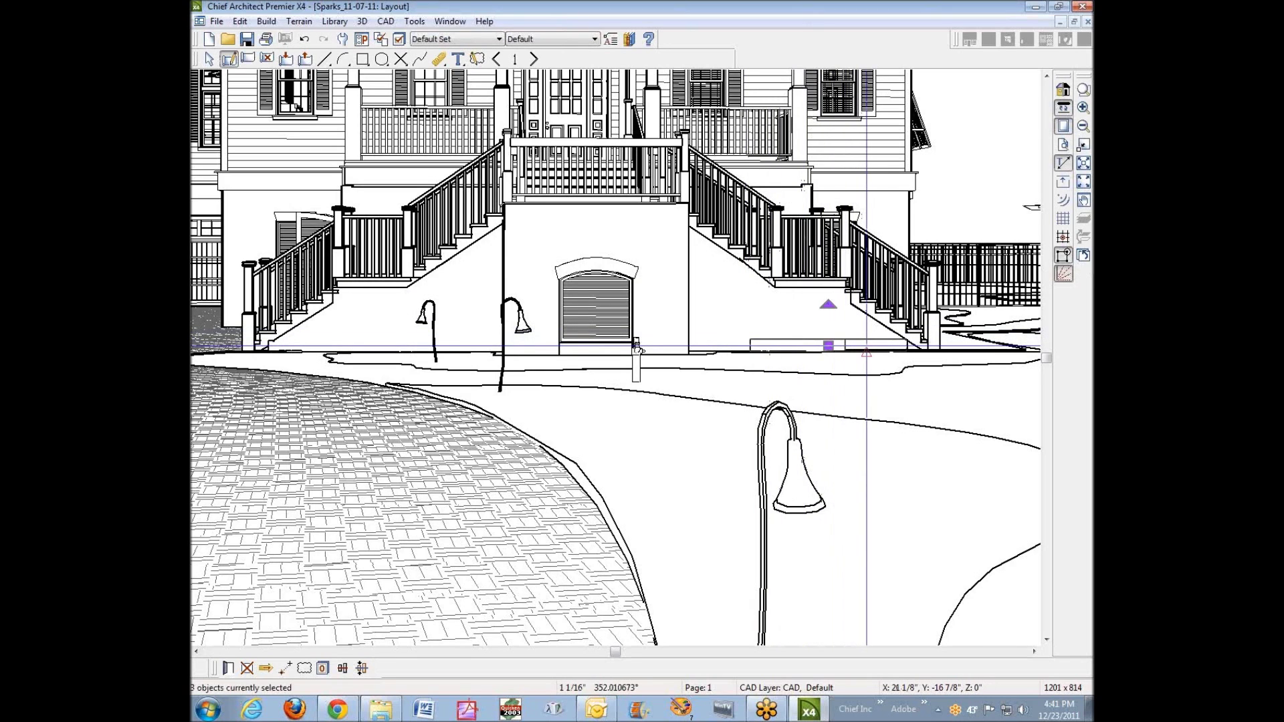
key(Escape)
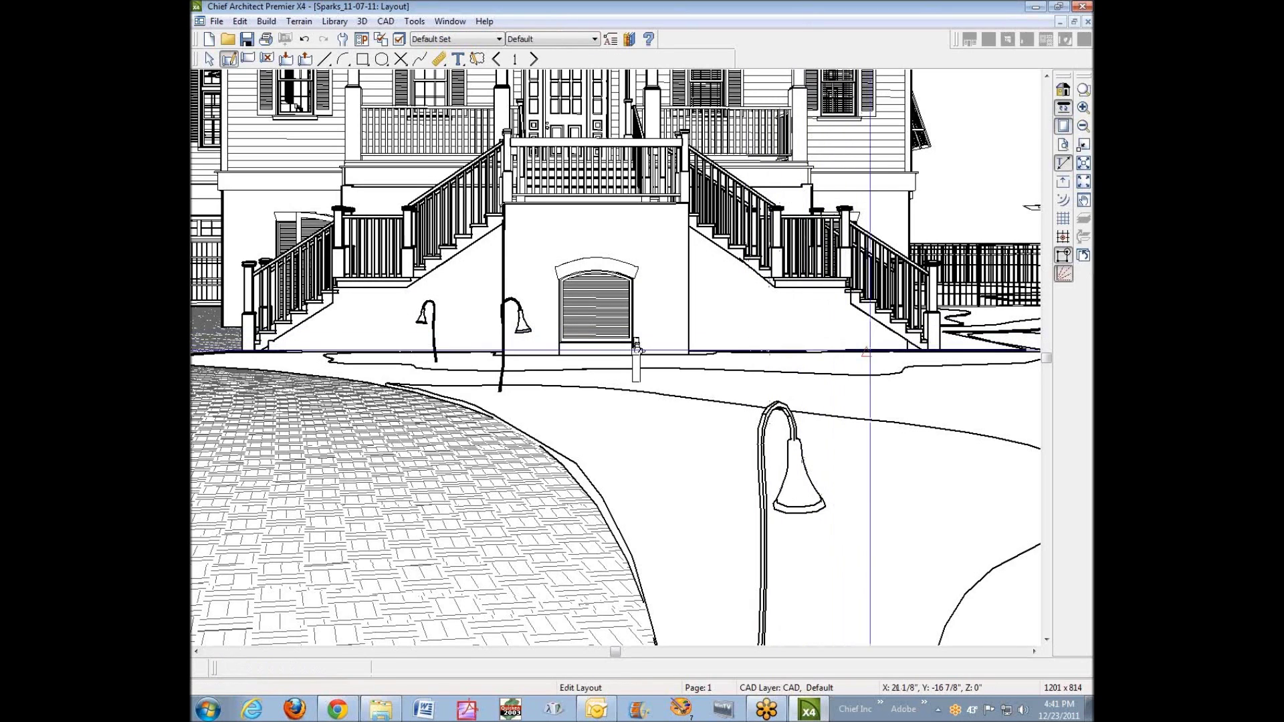
- Delete the short vertical line at the foot of the camera view's left-hand staircase, and slide the small horizontal stub above it toward the stair slope
mouse_move(906, 348)
mouse_down()
mouse_move(923, 344)
mouse_move(909, 349)
mouse_up()
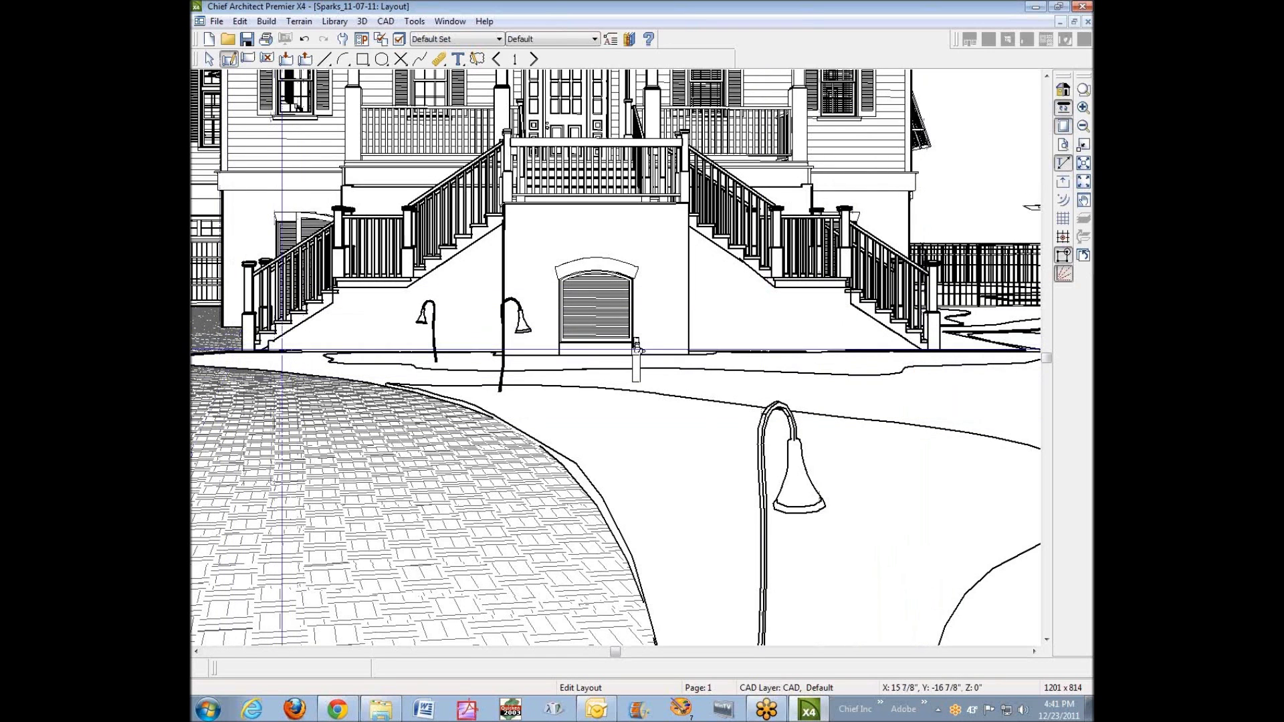
scroll(275, 349, up, 3)
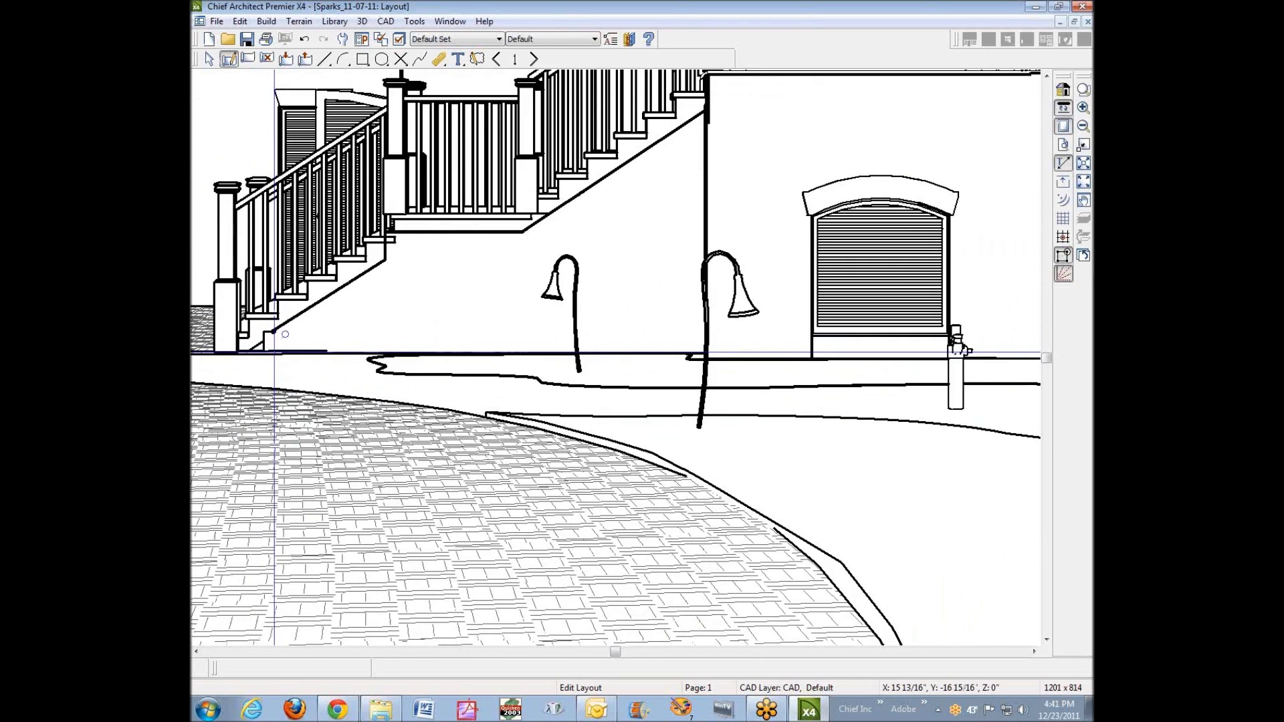
scroll(274, 352, up, 2)
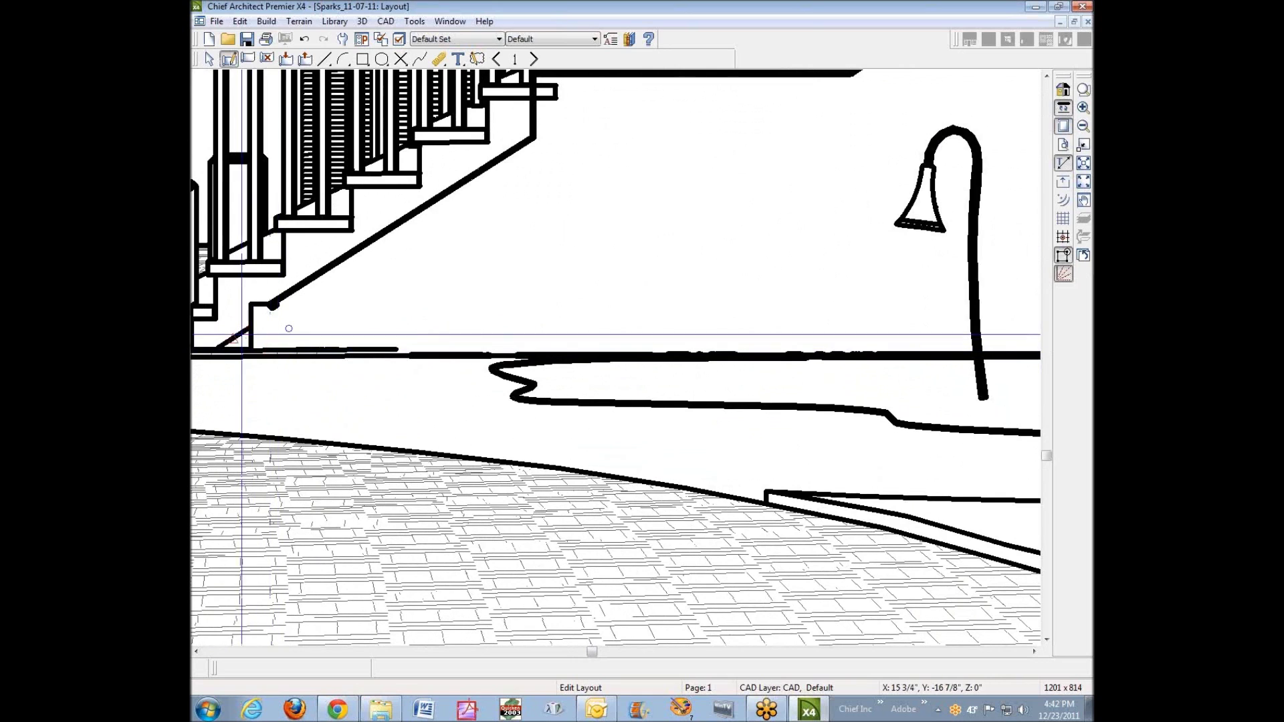
click(251, 337)
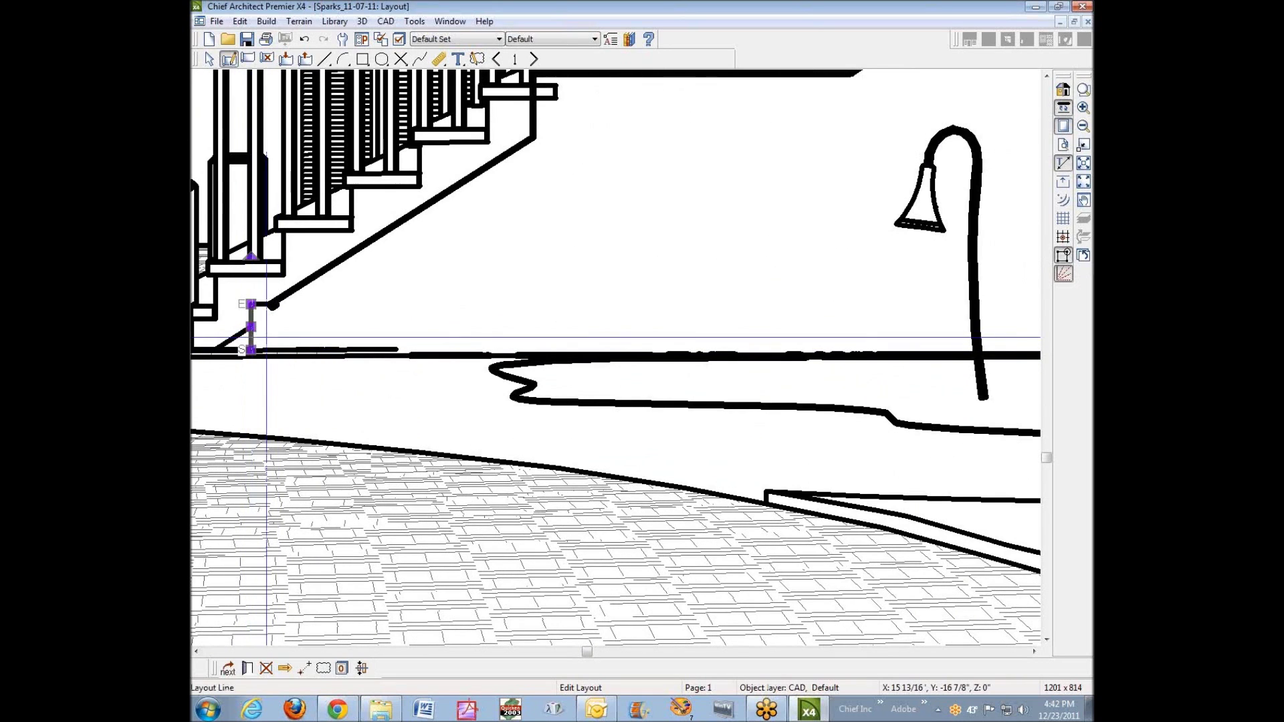
click(267, 335)
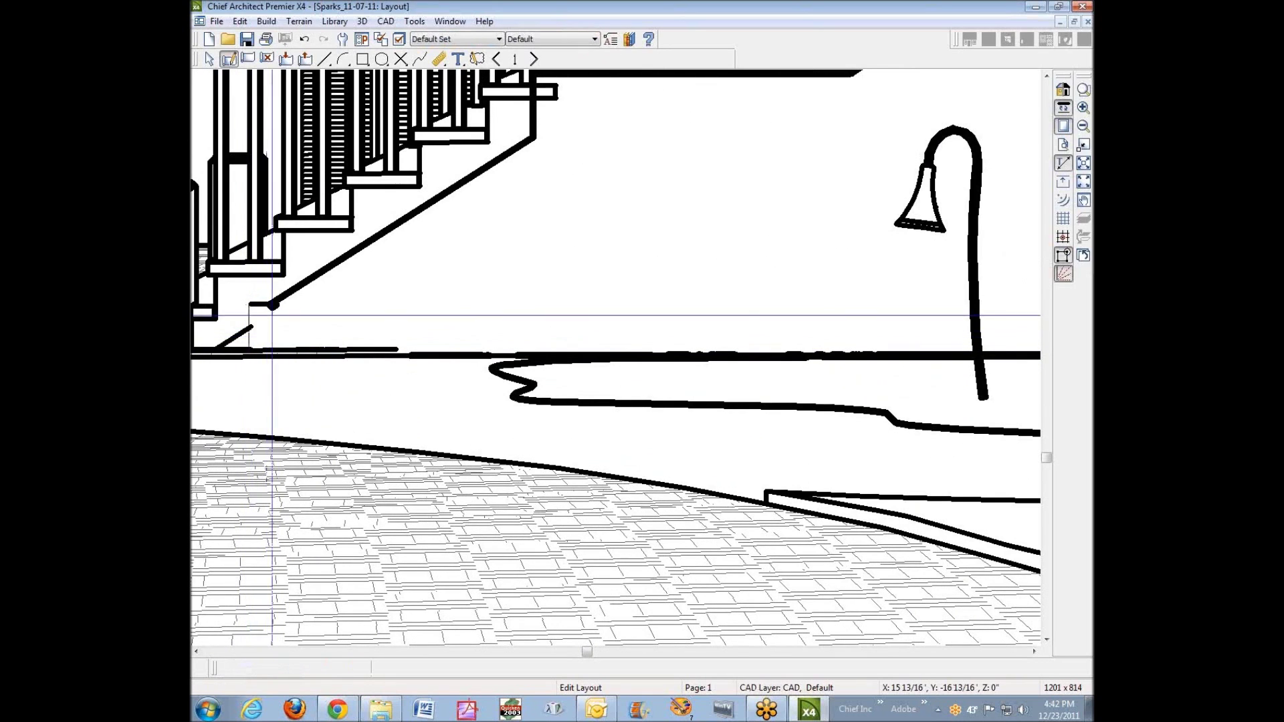
click(258, 307)
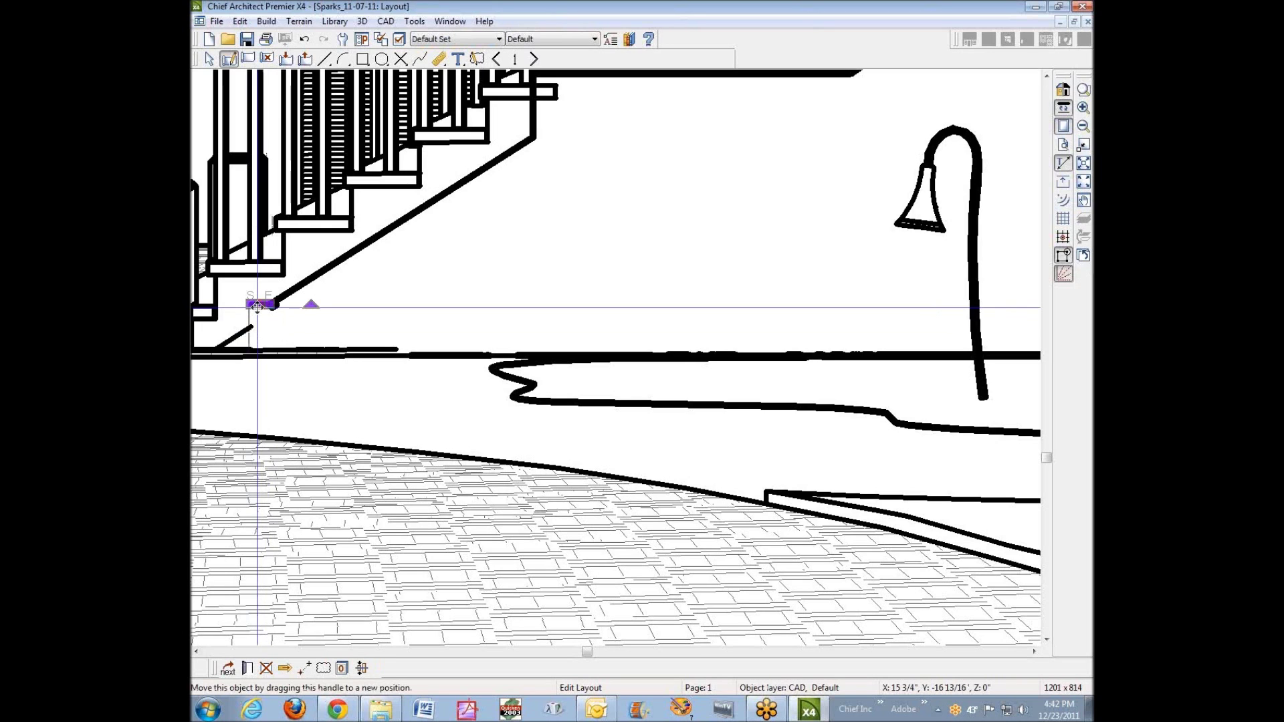
mouse_move(257, 307)
mouse_down()
mouse_move(292, 315)
mouse_move(274, 307)
mouse_up()
key(F6)
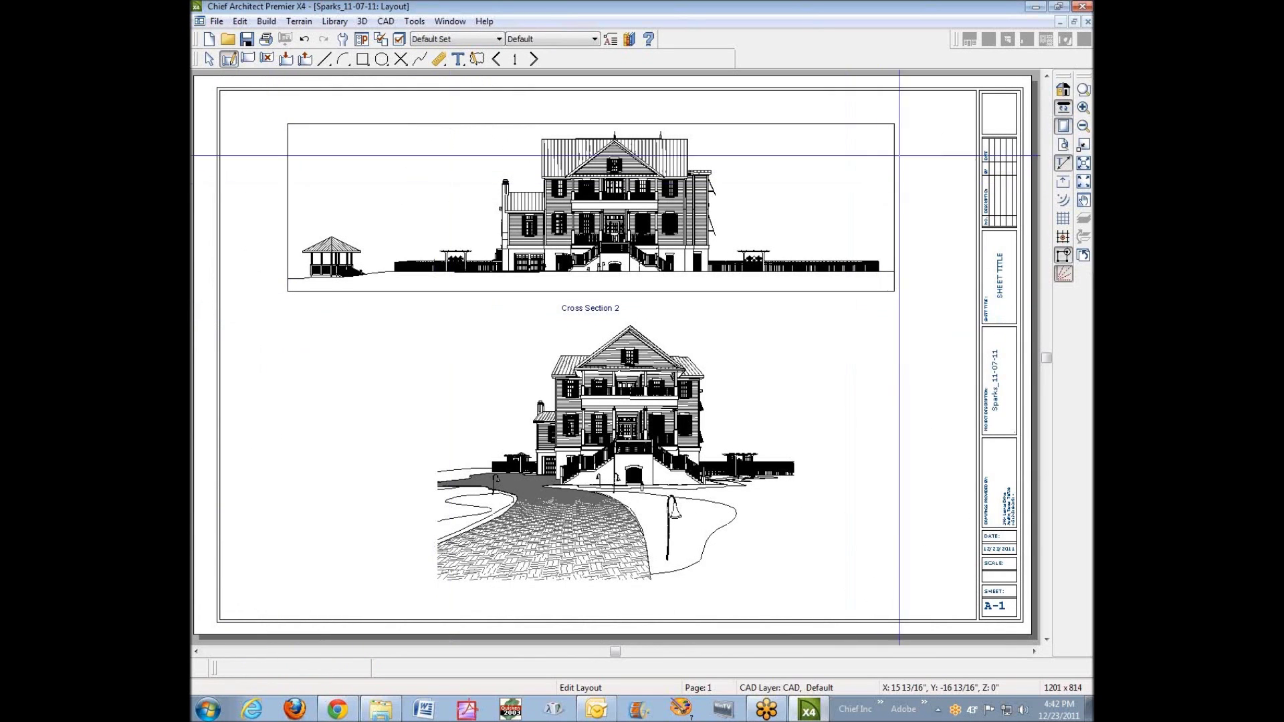
- Delete the stray dashed vertical line beneath the right-hand staircase in the upper elevation
click(1082, 91)
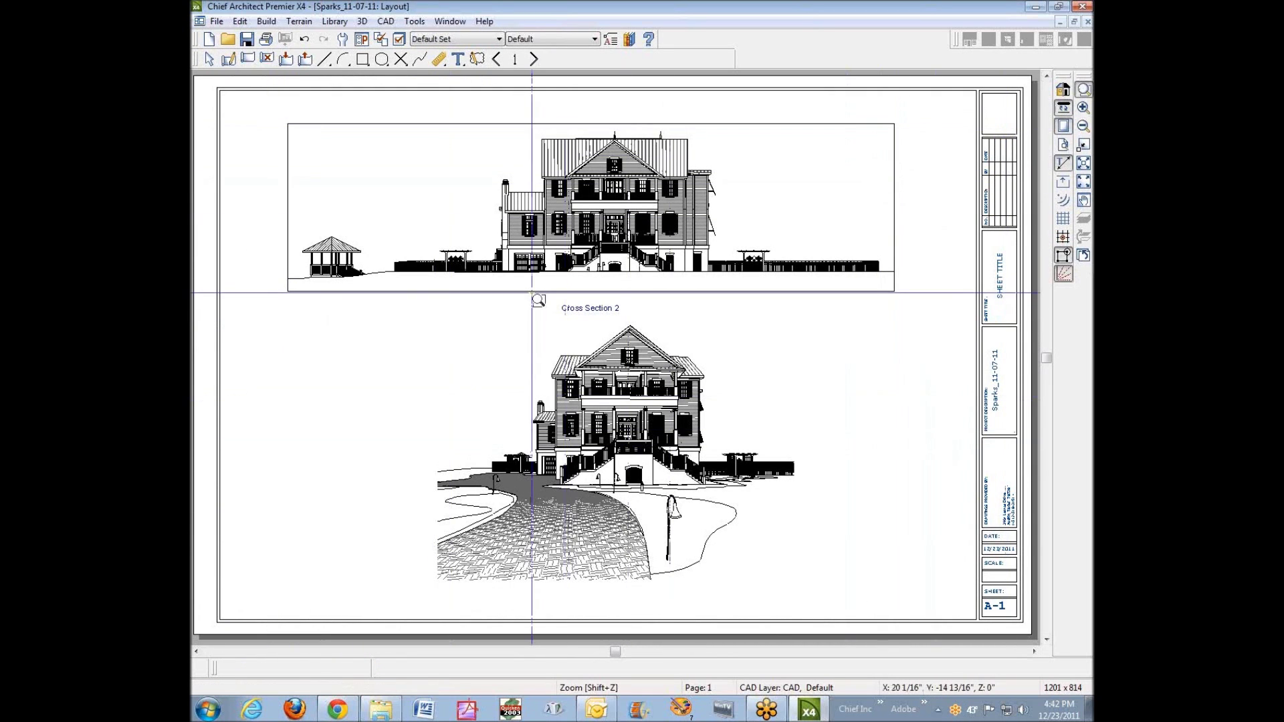
drag(554, 258, 611, 294)
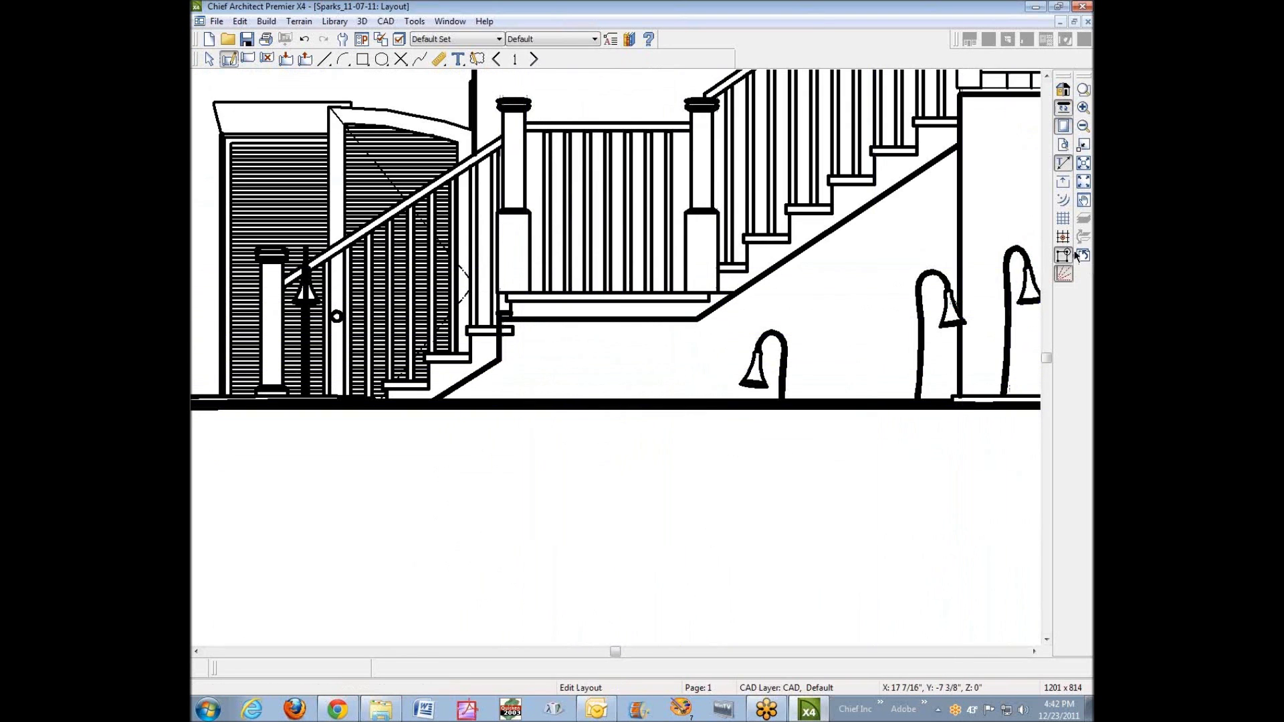
click(1083, 164)
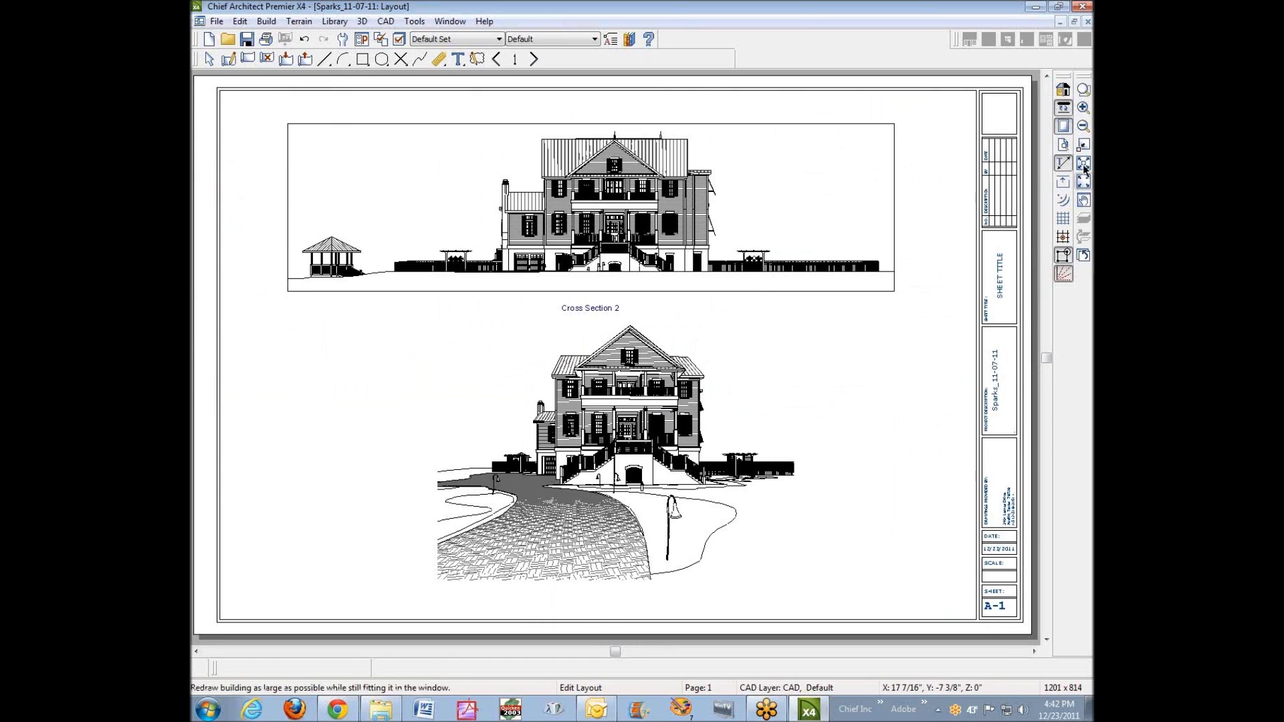
click(1083, 91)
drag(573, 259, 679, 278)
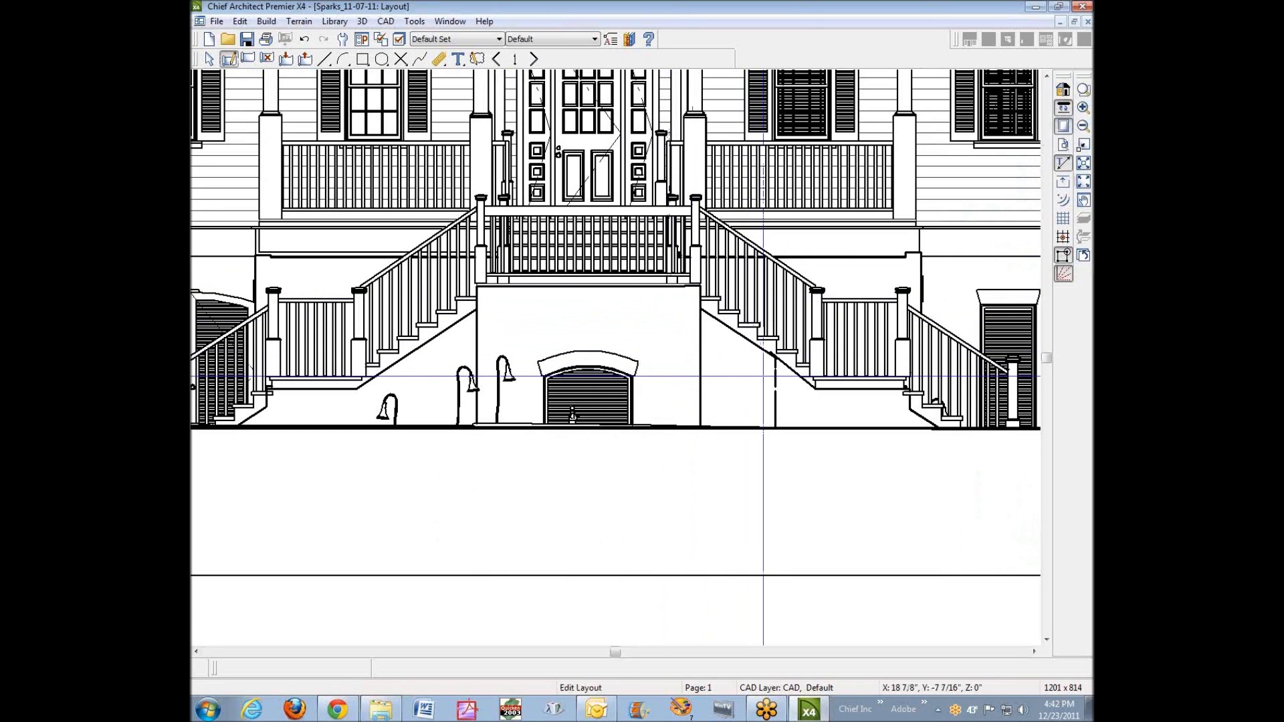
drag(764, 381, 787, 420)
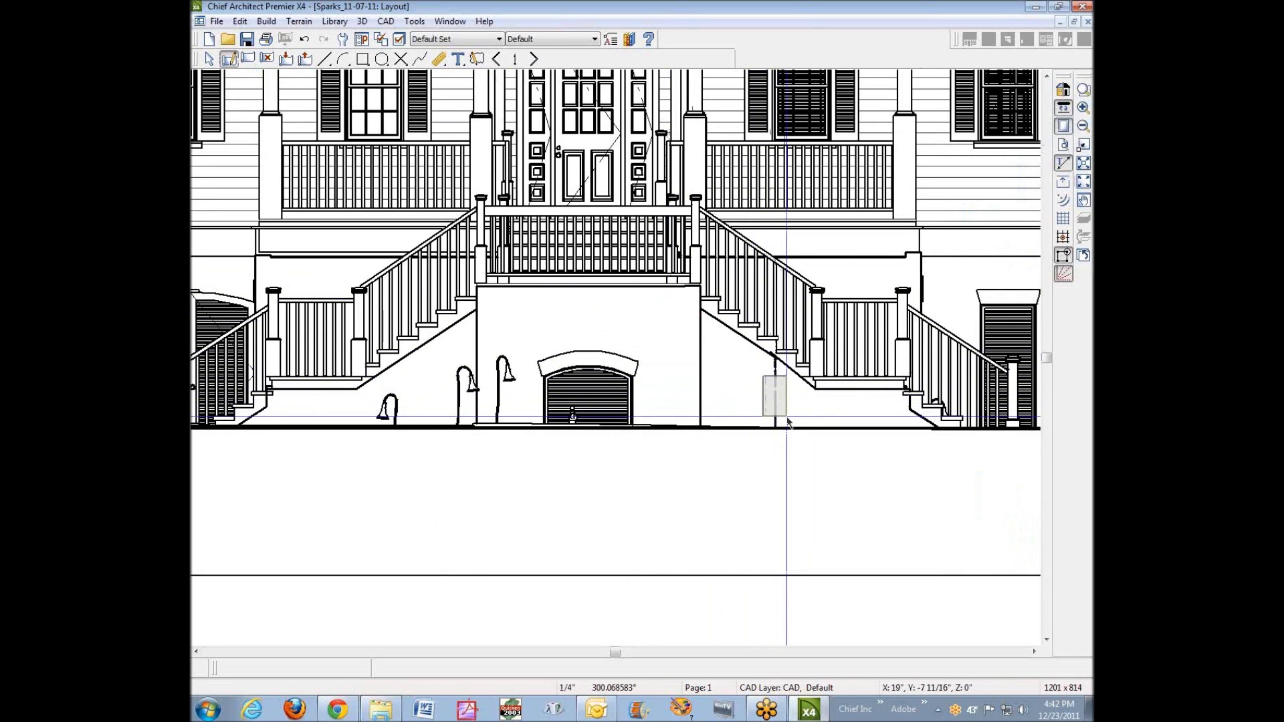
key(Escape)
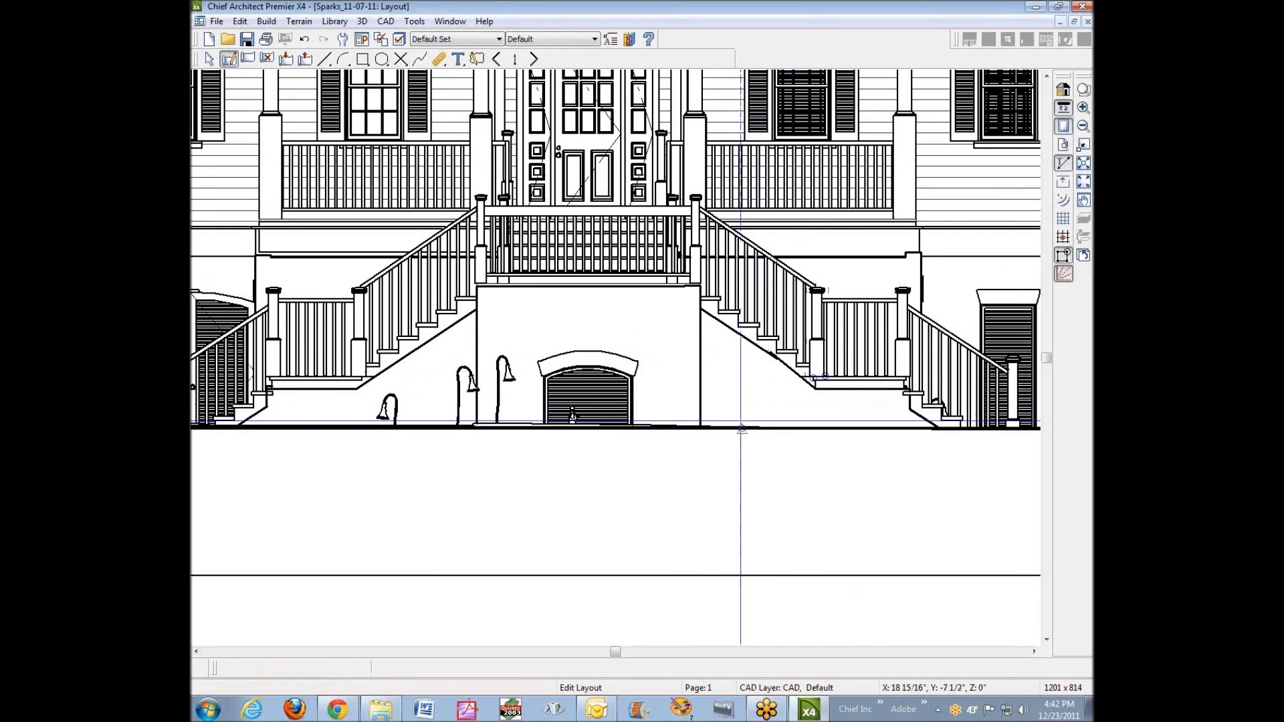
- Delete the vertical line between the elevation's left-hand lower stair slope and its landing, and turn off the display of line weights
click(1083, 107)
drag(234, 398, 291, 441)
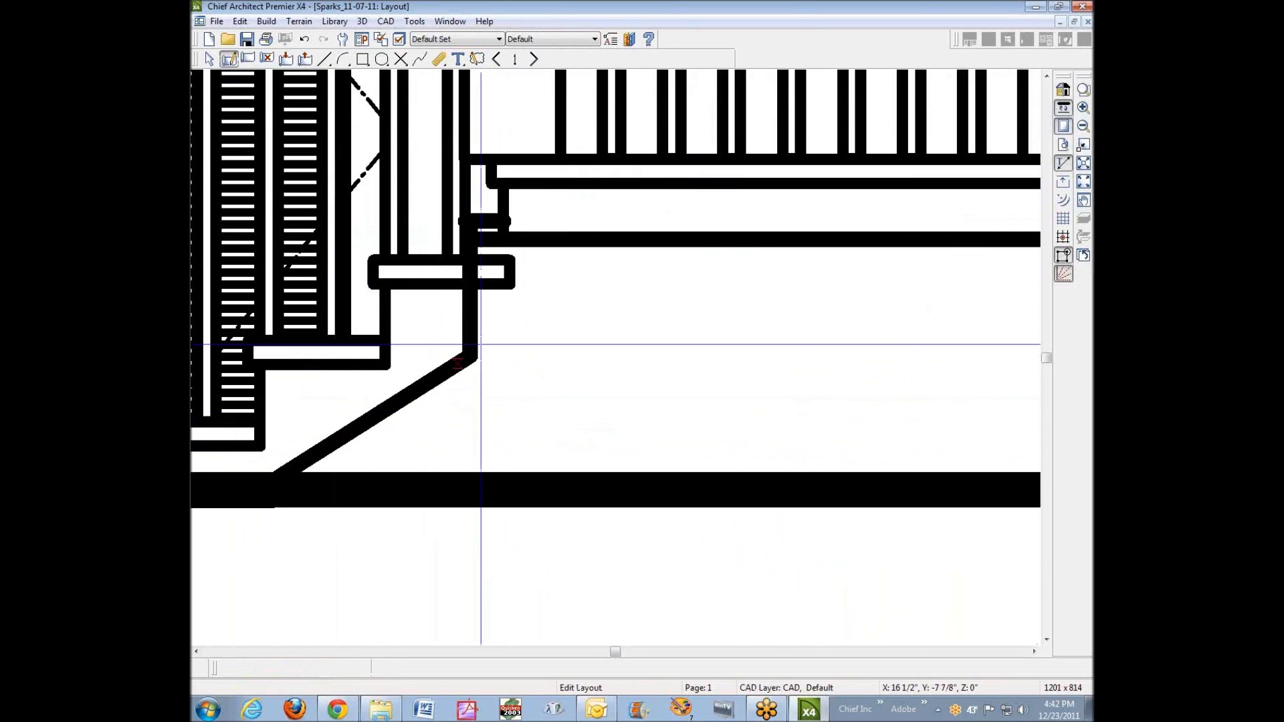
click(471, 318)
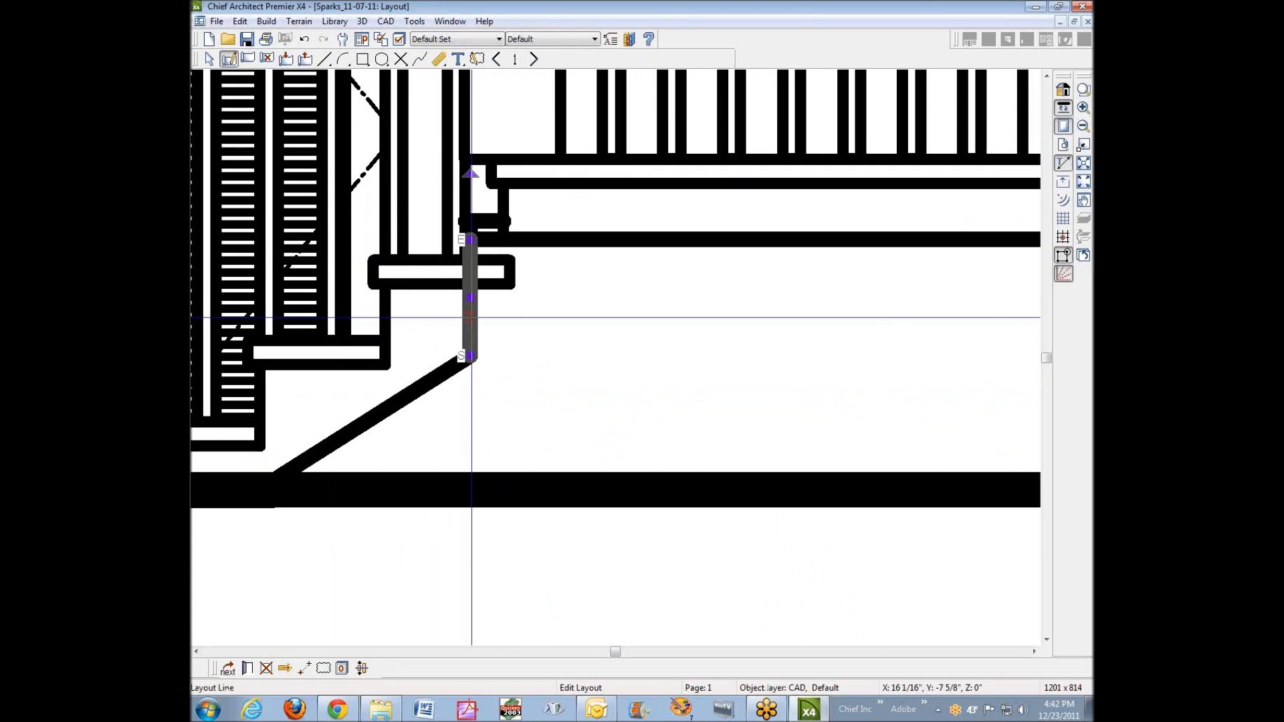
key(Delete)
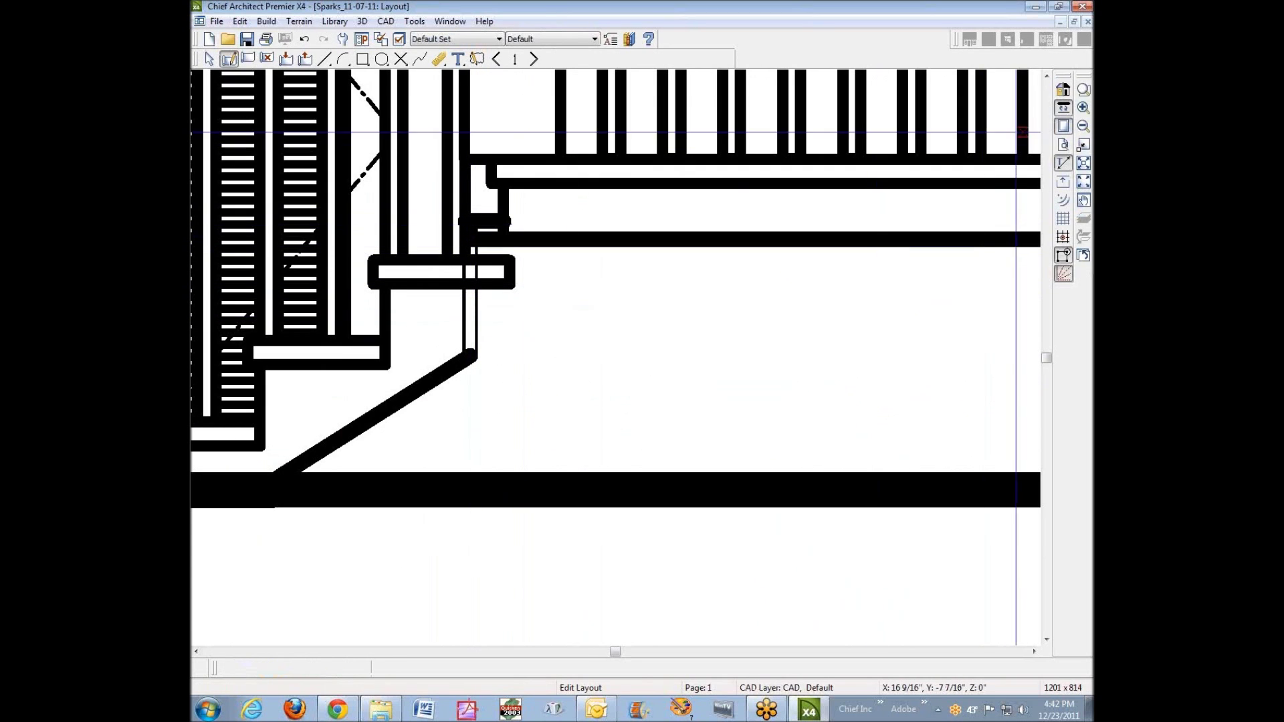
click(1063, 109)
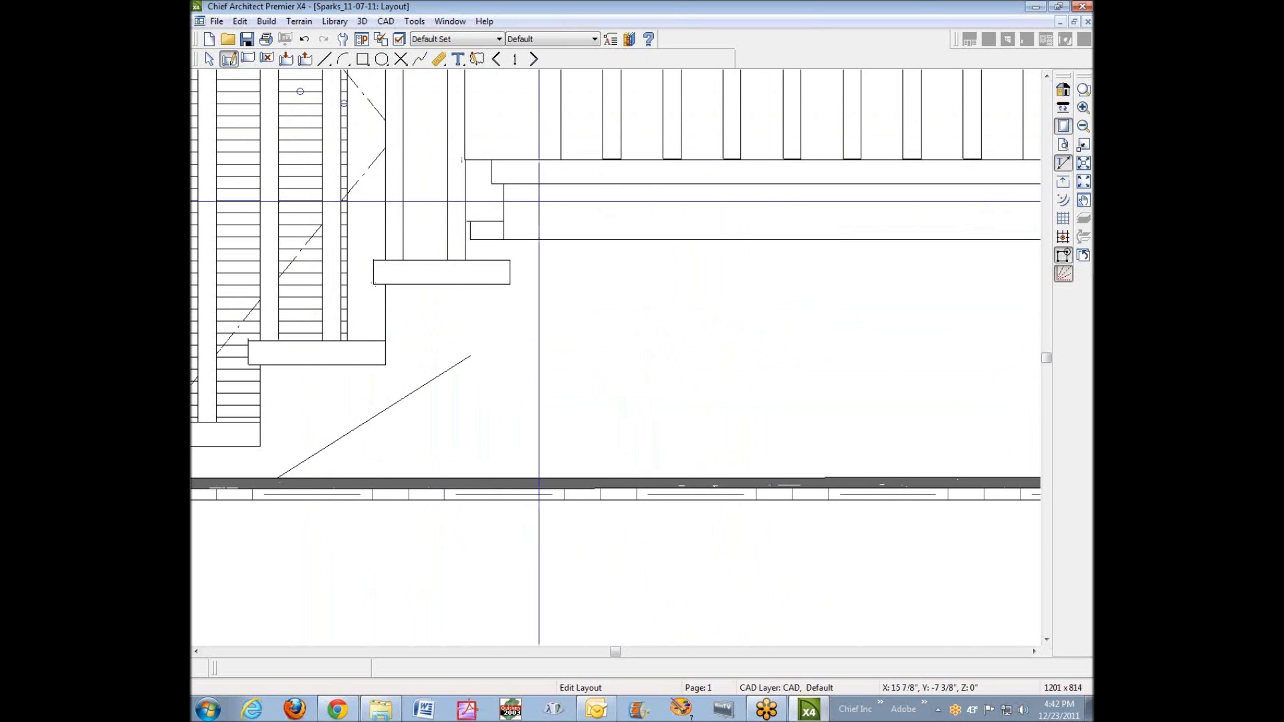
- Extend the left-hand stair slope line up to the landing's underside, and shorten the underside line by about 3/8" to meet it
click(228, 59)
click(468, 355)
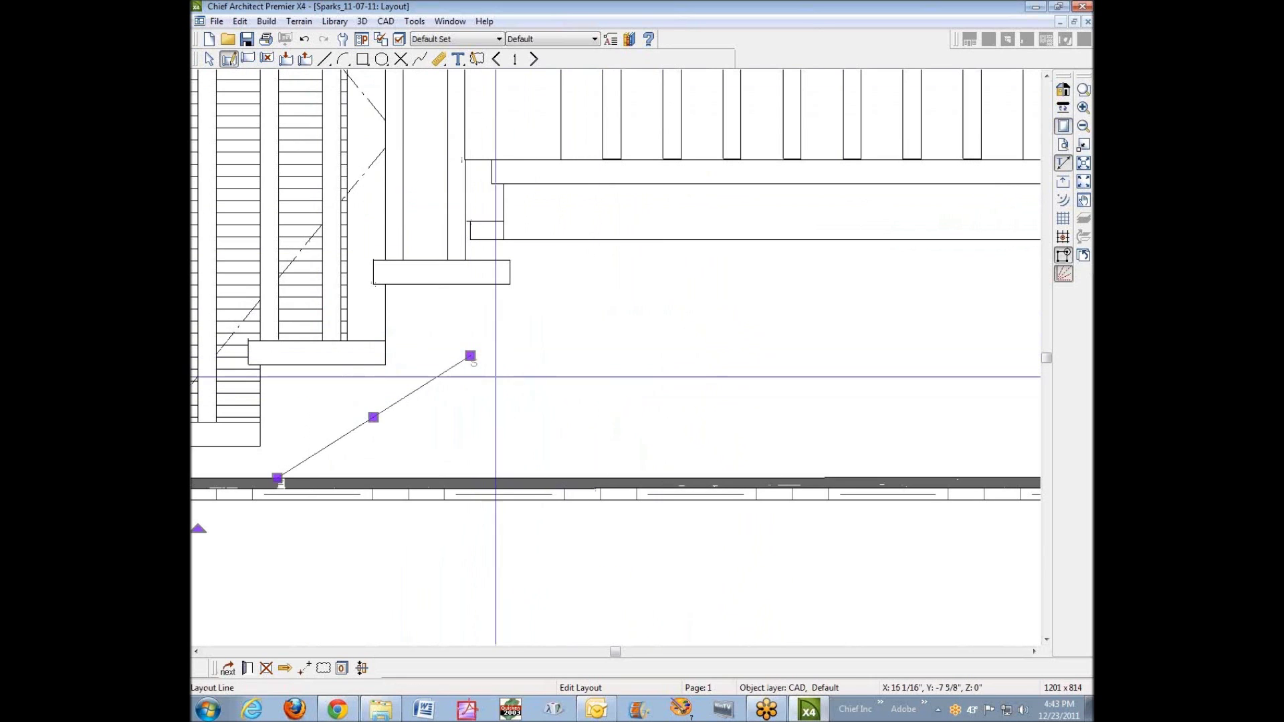
drag(470, 356, 652, 239)
click(656, 286)
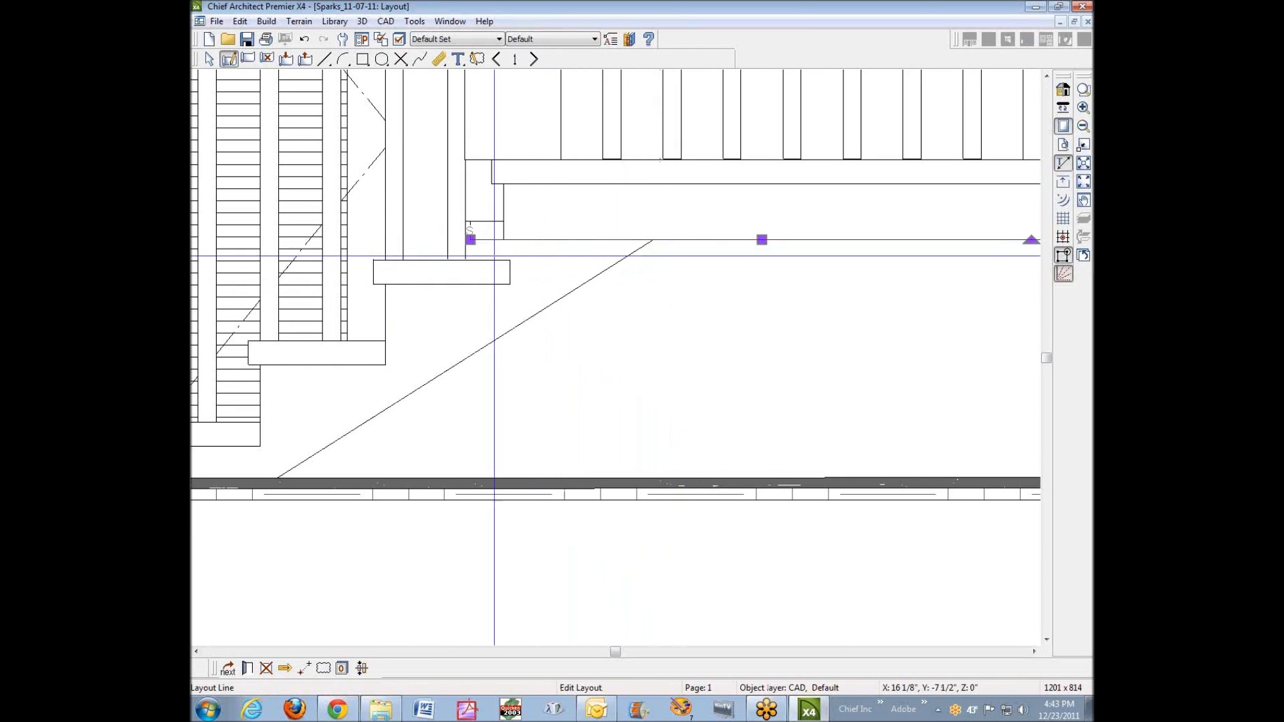
drag(471, 239, 652, 239)
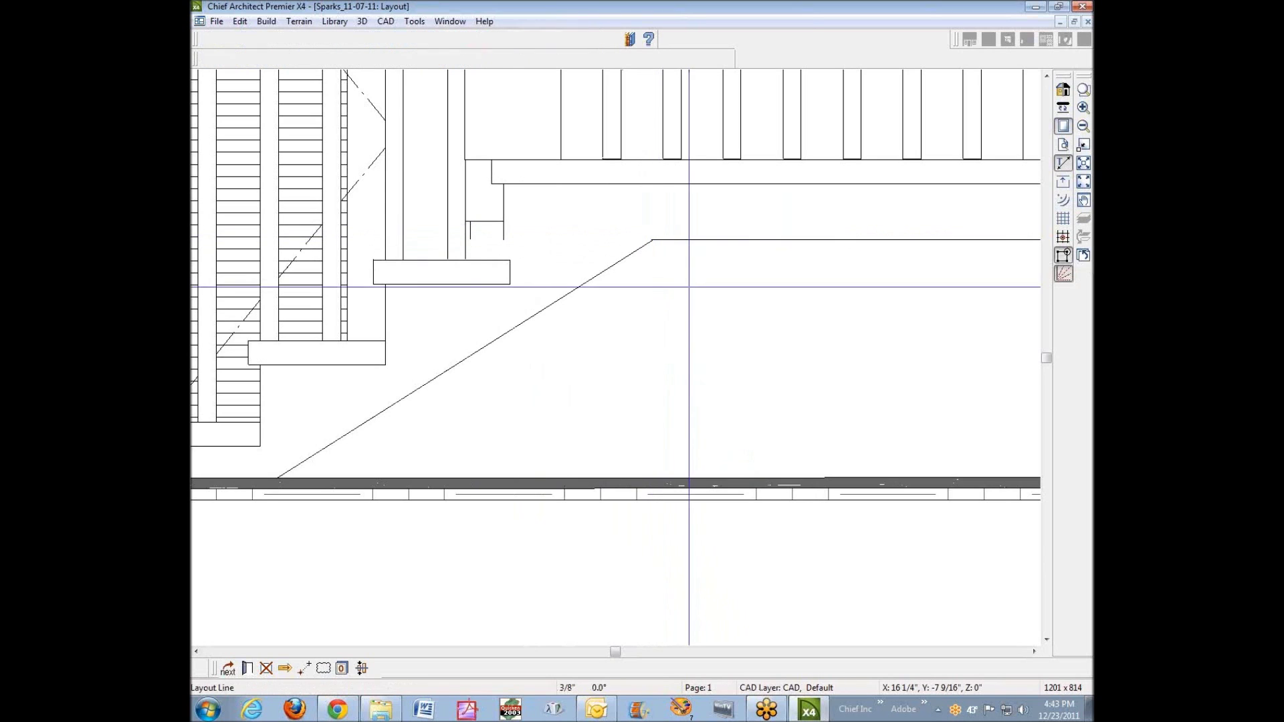
- Delete the small leftover lines under the landing's left end, and extend its vertical edge about 1/16" down to the stair tread
key(Escape)
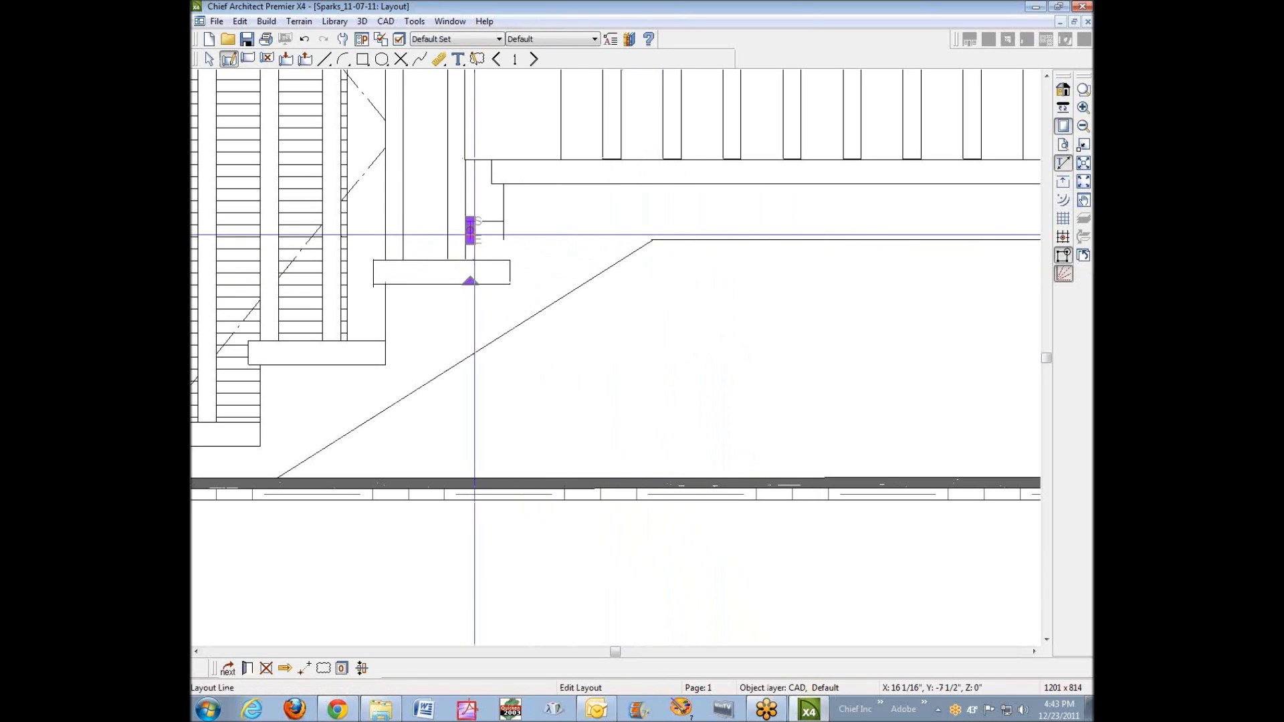
key(Escape)
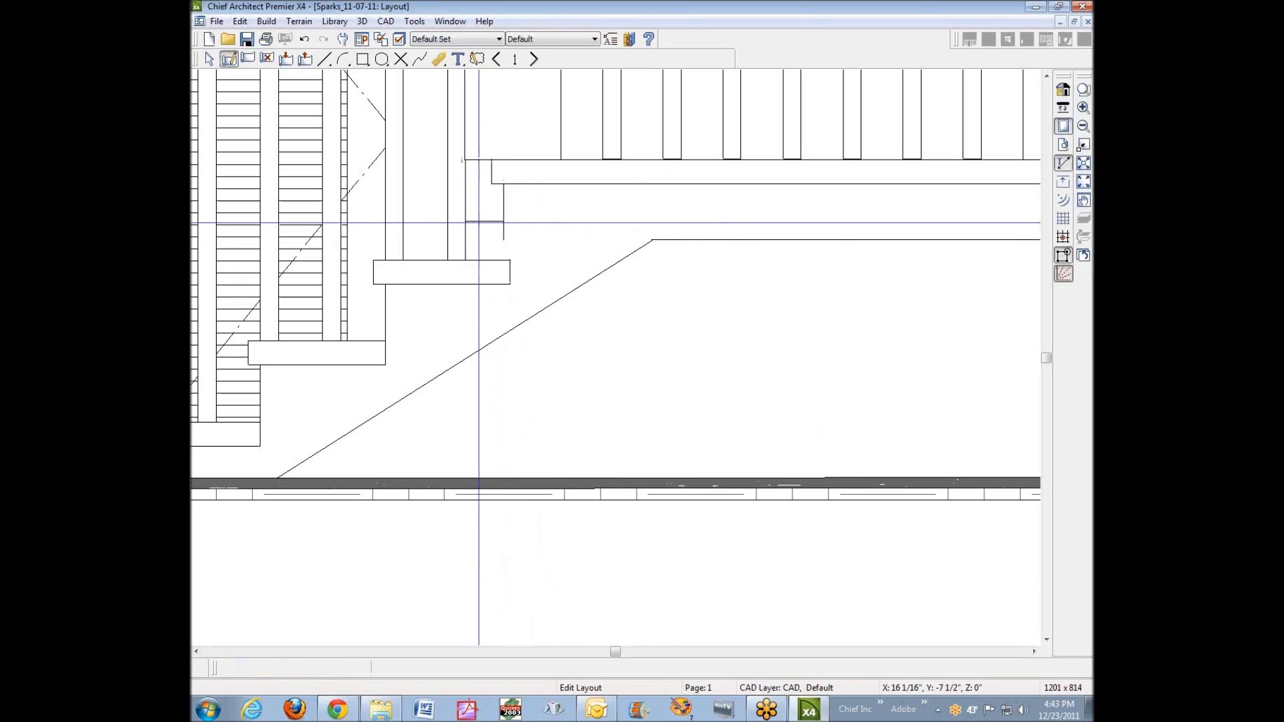
click(503, 239)
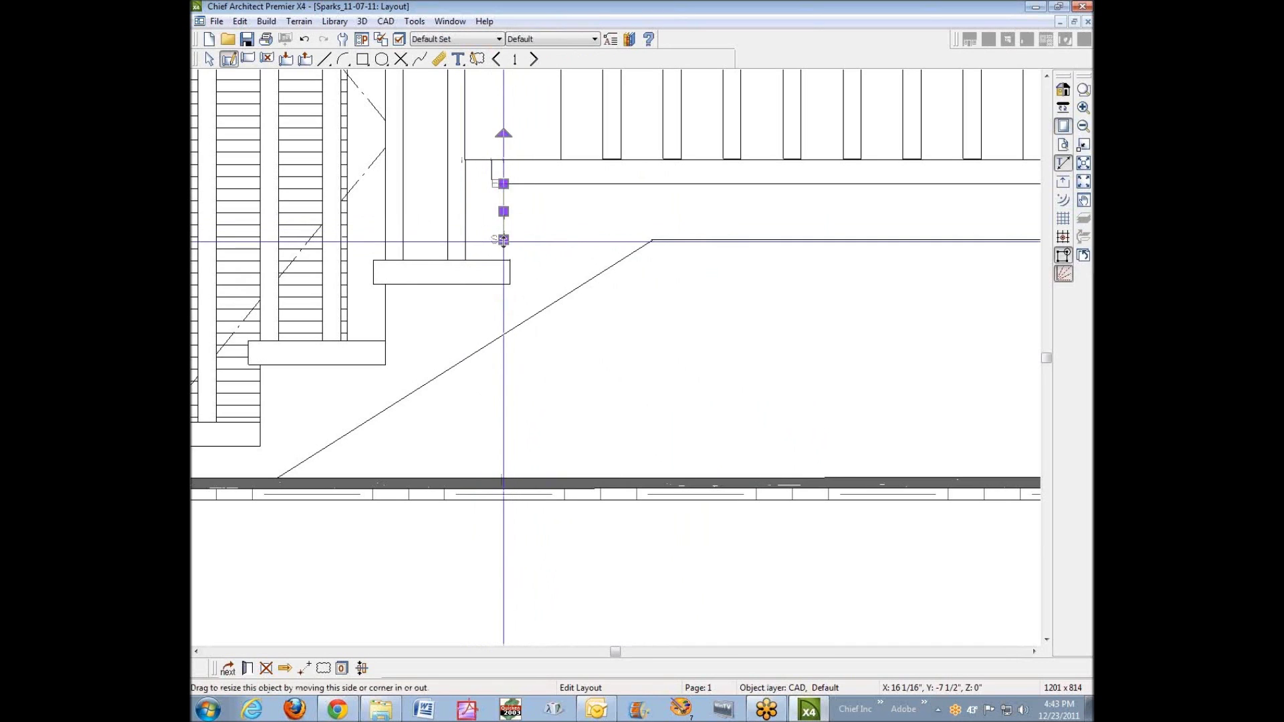
mouse_move(503, 240)
mouse_down()
mouse_move(502, 271)
mouse_move(504, 260)
mouse_up()
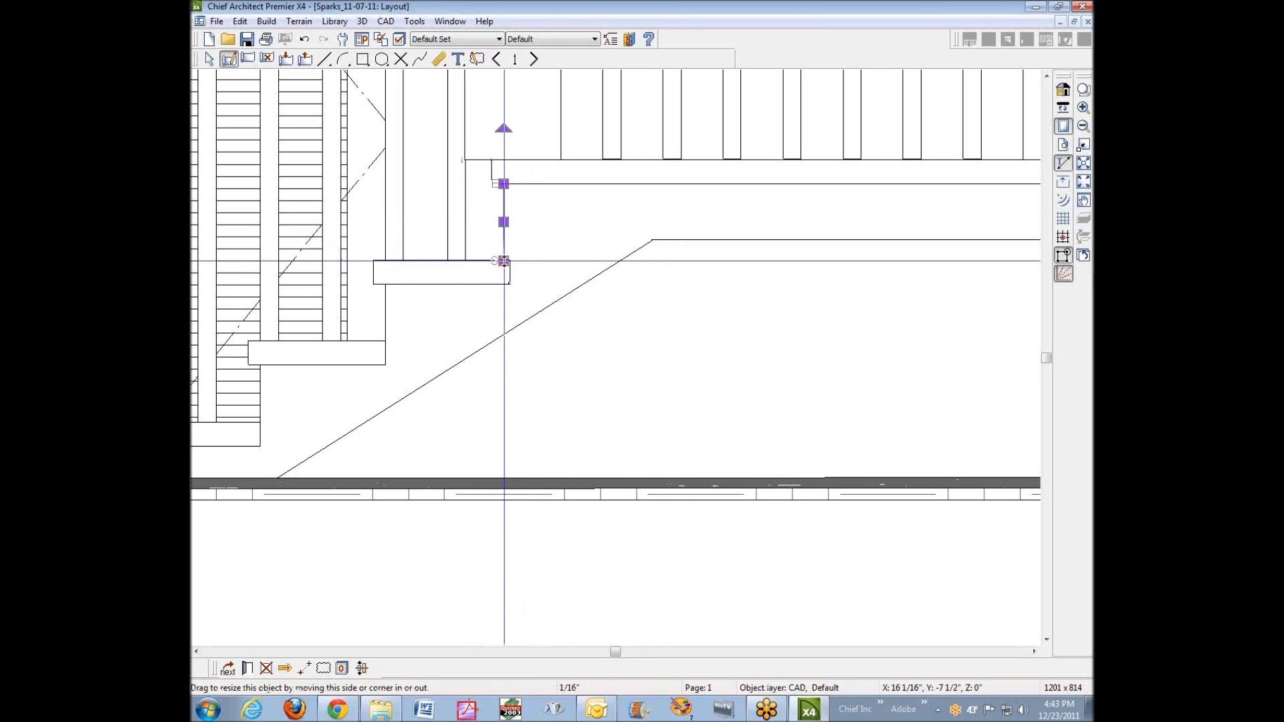
key(Escape)
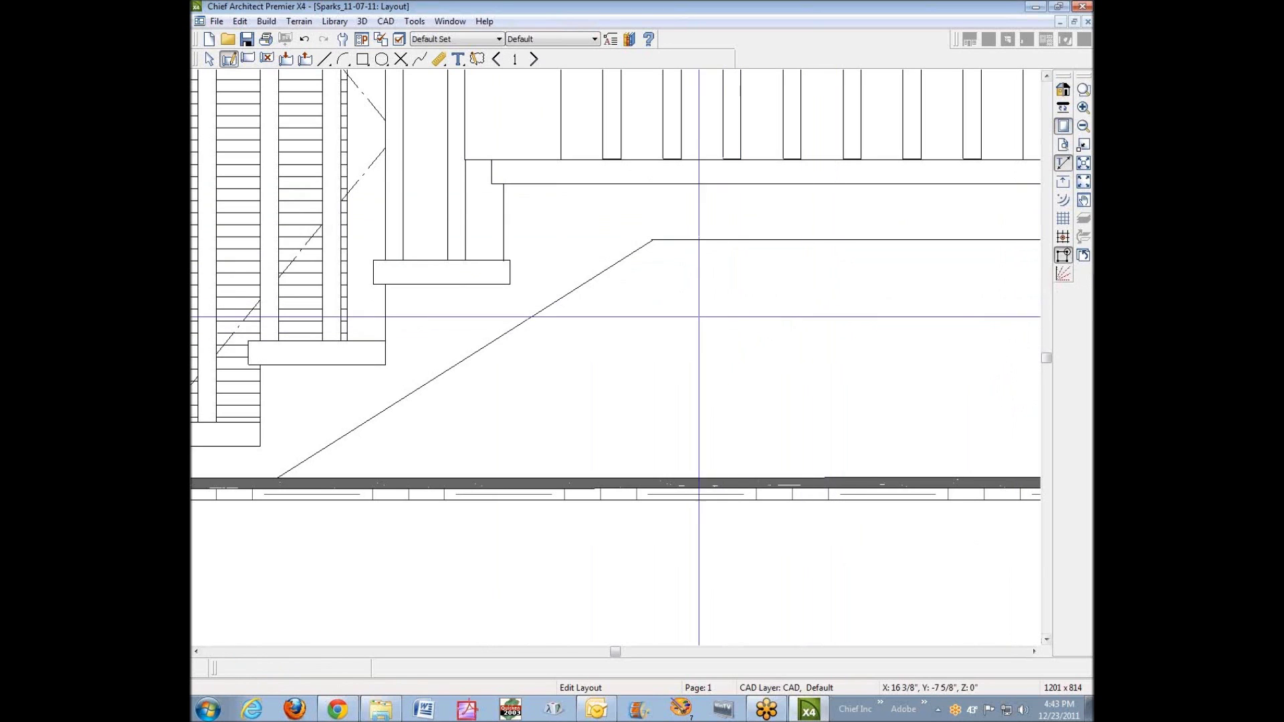
- Draw three short sloping trial lines on the blank wall area below the landing, and delete them
drag(677, 312, 829, 361)
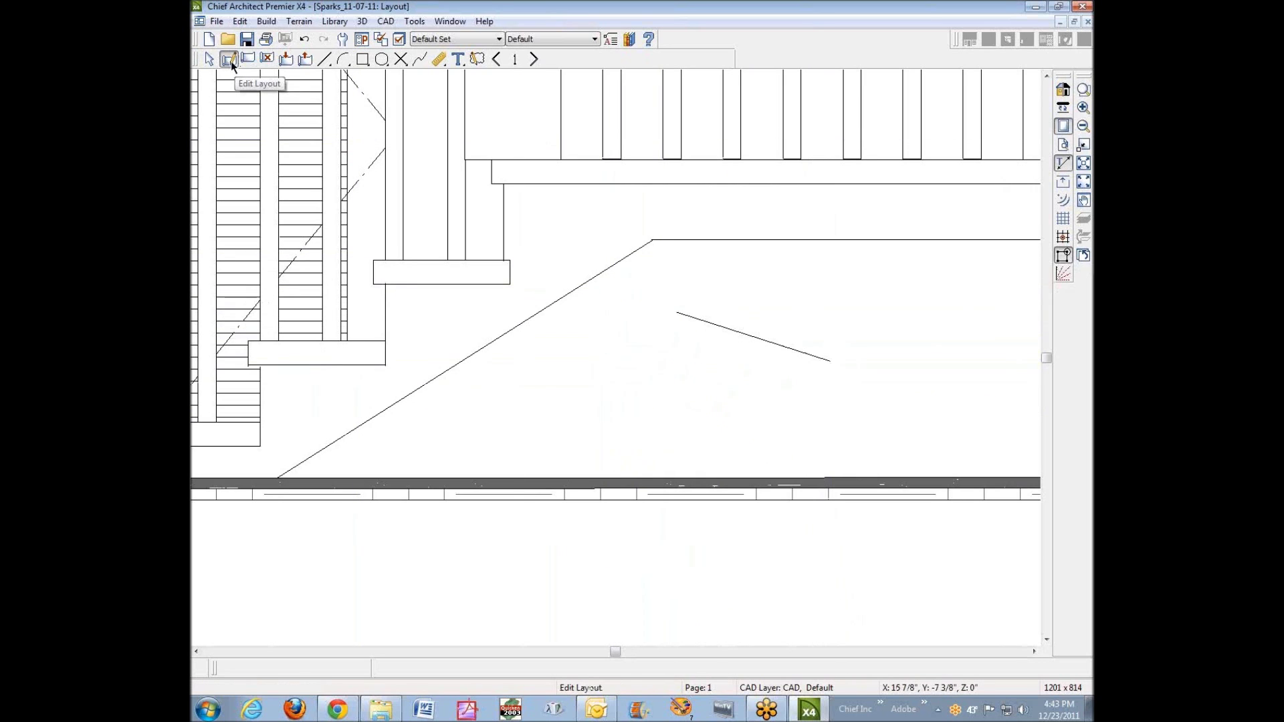
drag(693, 305, 805, 314)
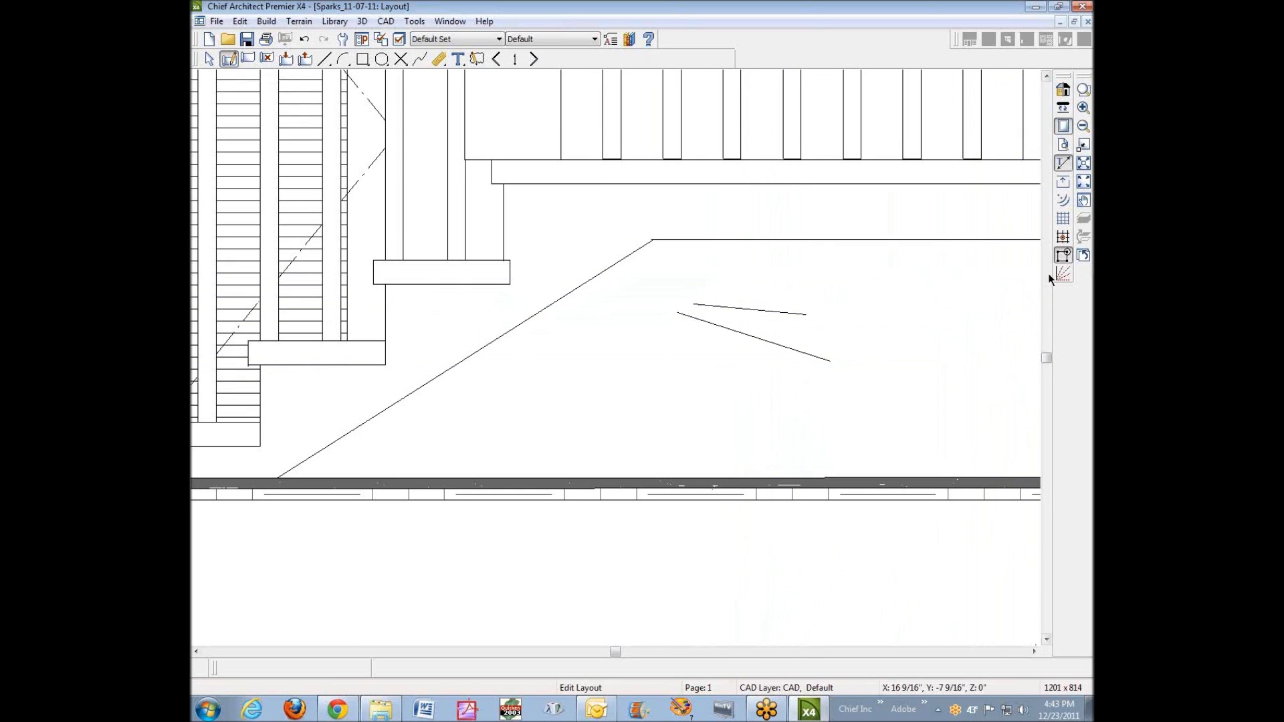
drag(826, 295, 912, 318)
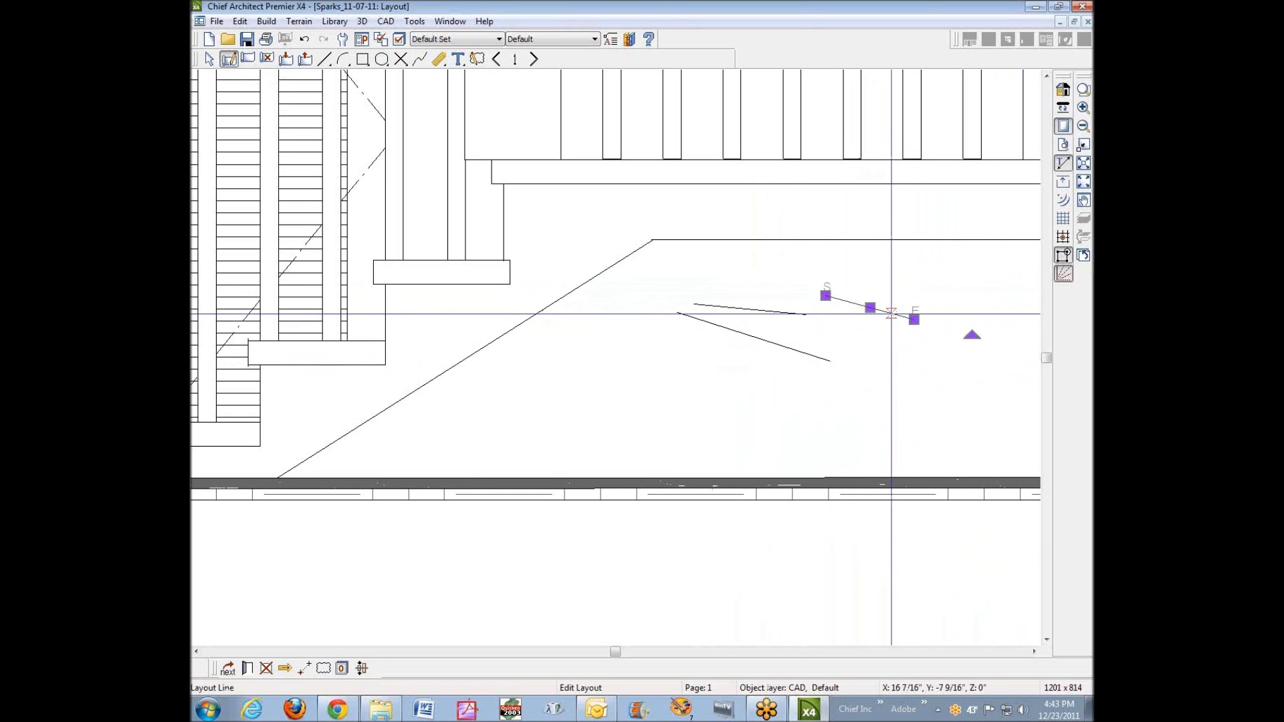
key(Delete)
click(796, 310)
key(Delete)
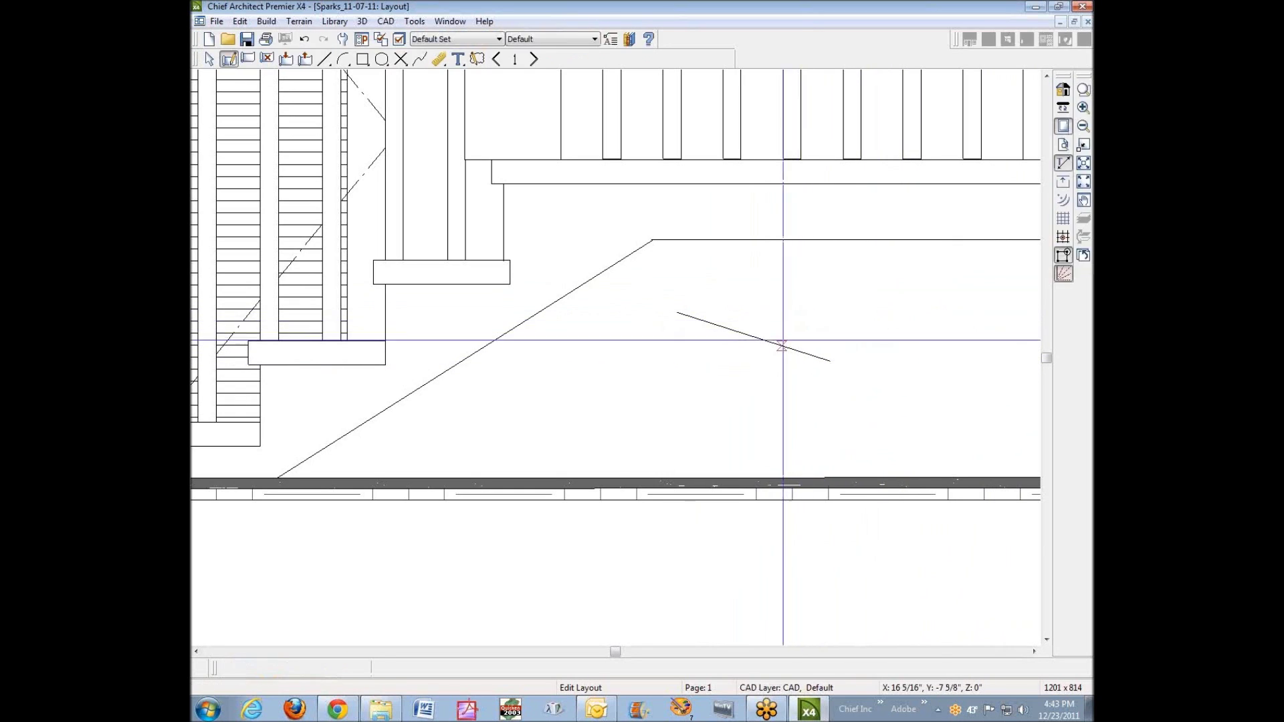
key(Delete)
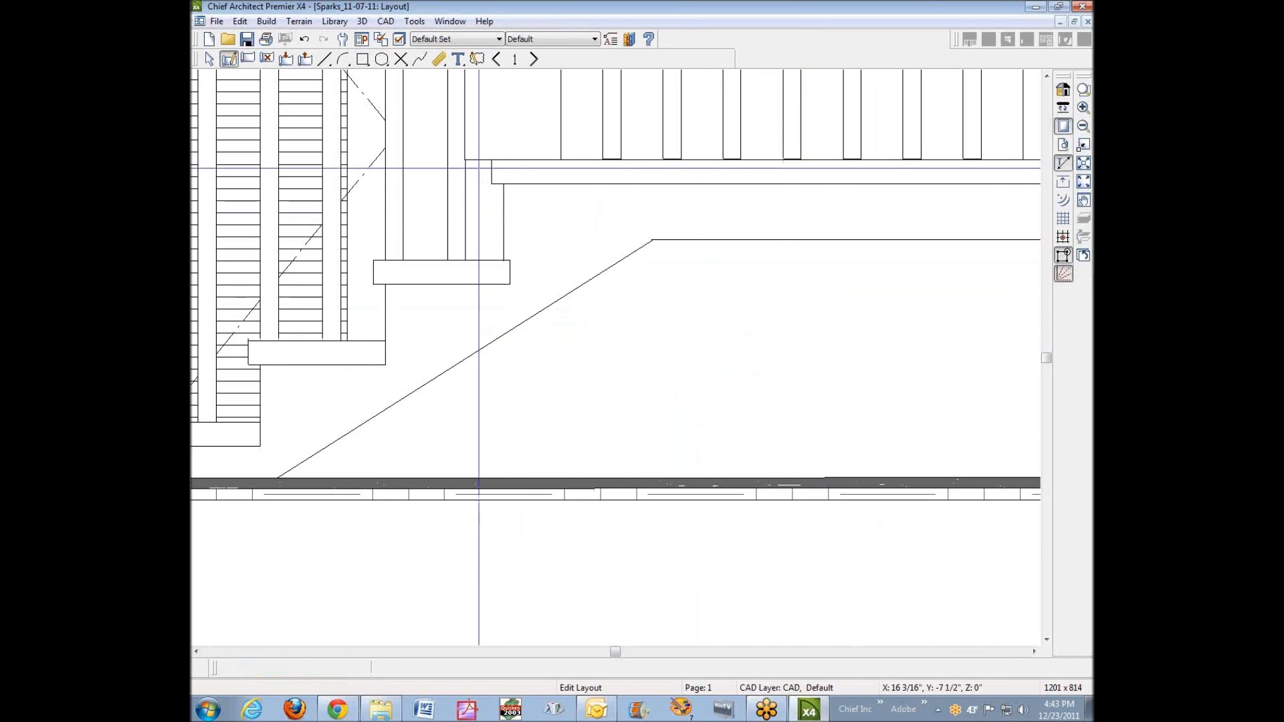
- Shorten the landing's upper horizontal line at its left end to meet the vertical edge below it
click(478, 161)
drag(464, 160, 489, 159)
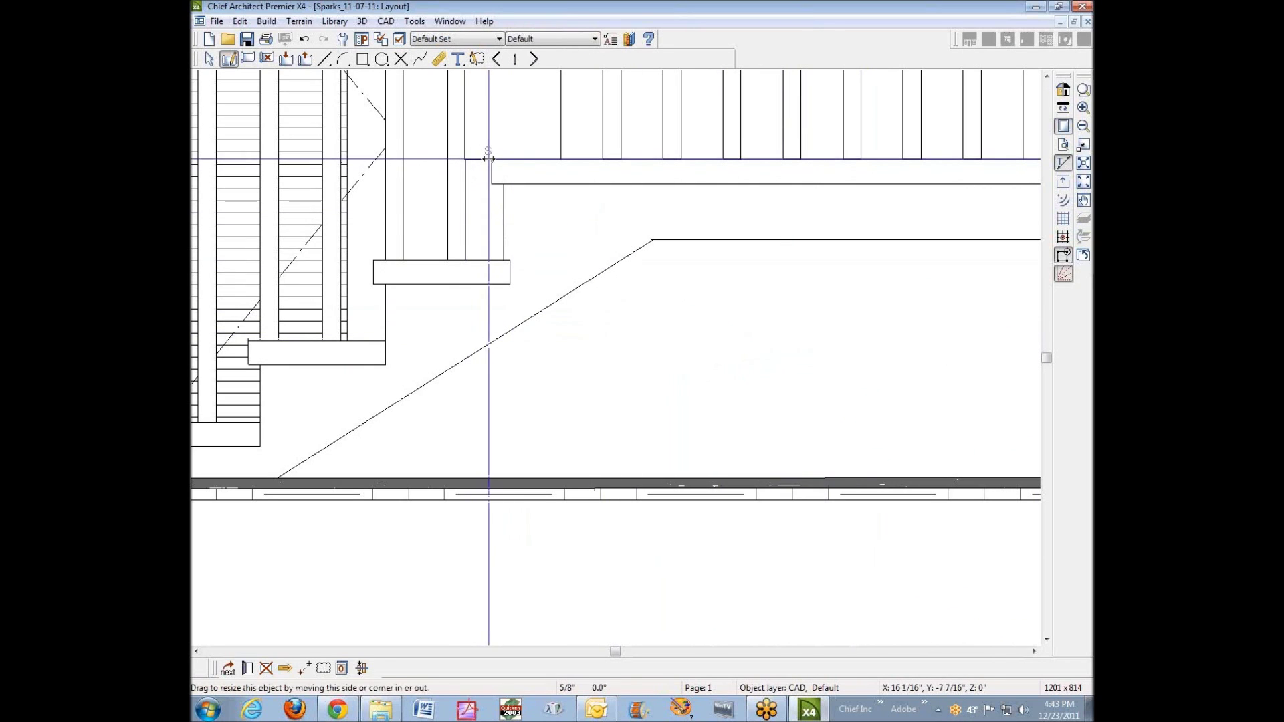
click(593, 236)
scroll(593, 236, down, 3)
scroll(593, 237, down, 1)
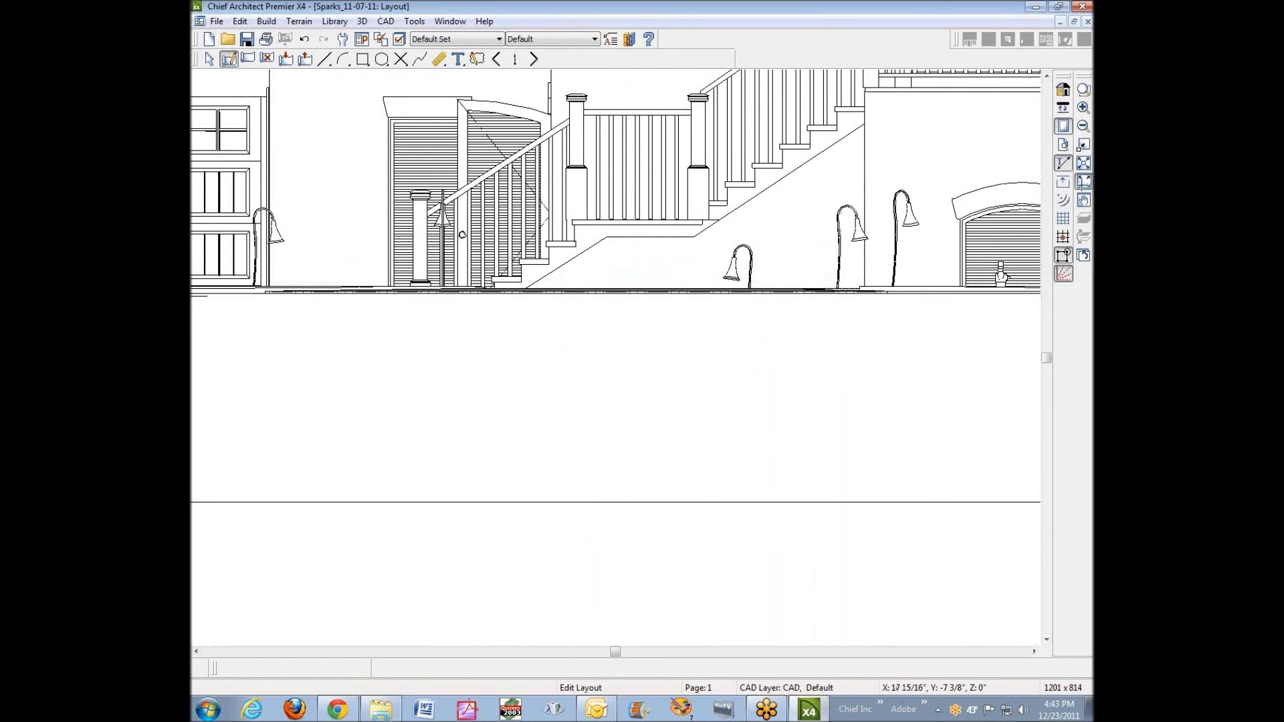
- Extend the underside line of the band below the front porch, at the elevation's right-hand stair, to meet the band's vertical edge
click(1083, 182)
click(1084, 91)
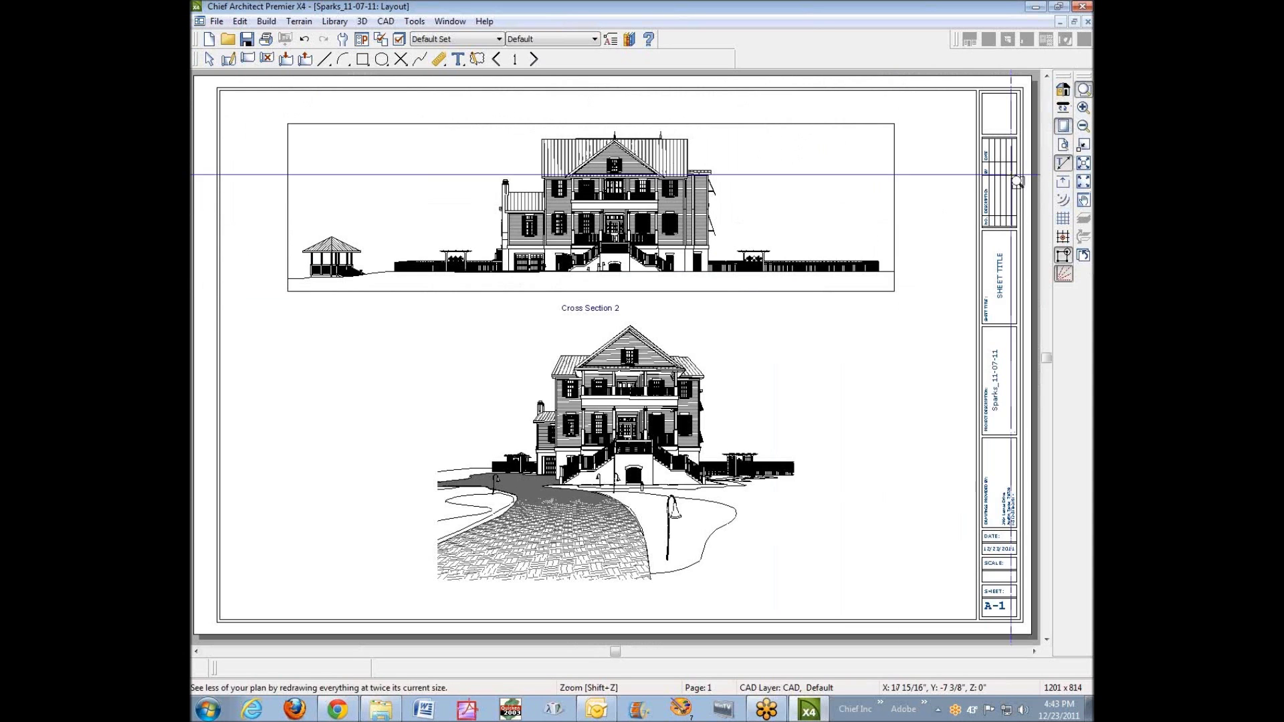
drag(540, 137, 751, 295)
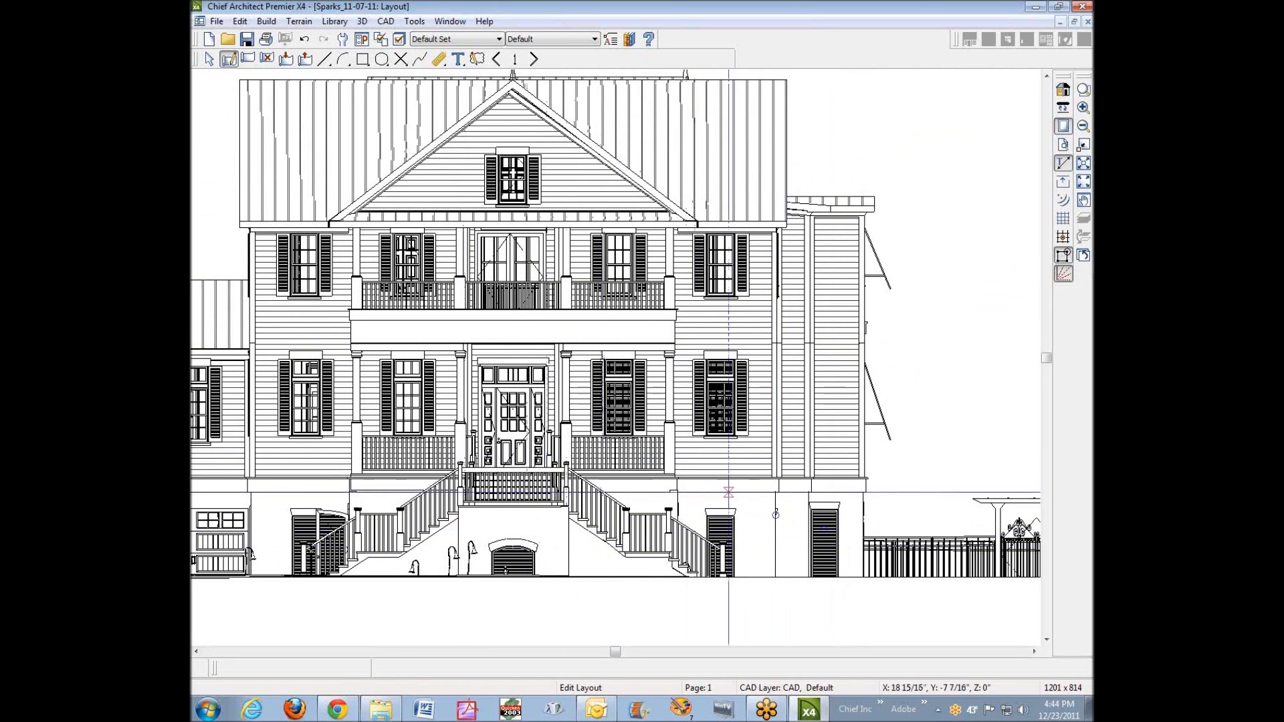
scroll(676, 495, up, 3)
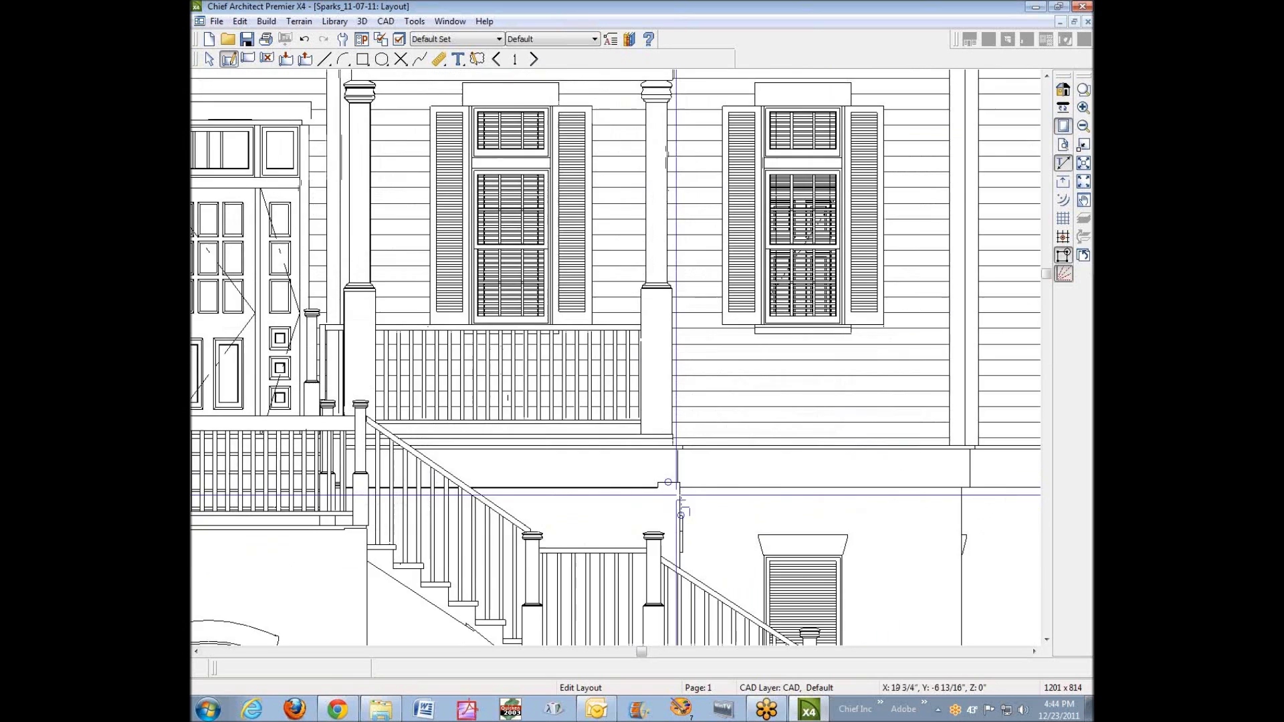
scroll(676, 495, up, 5)
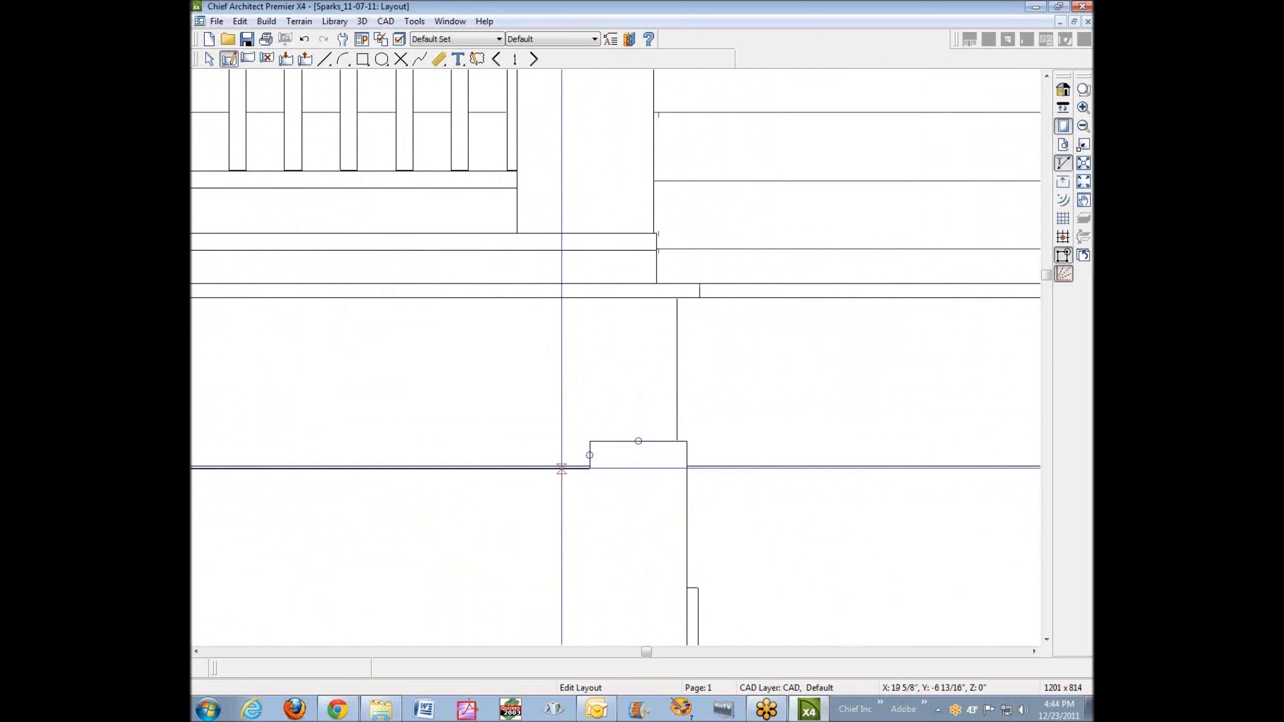
click(593, 468)
click(593, 468)
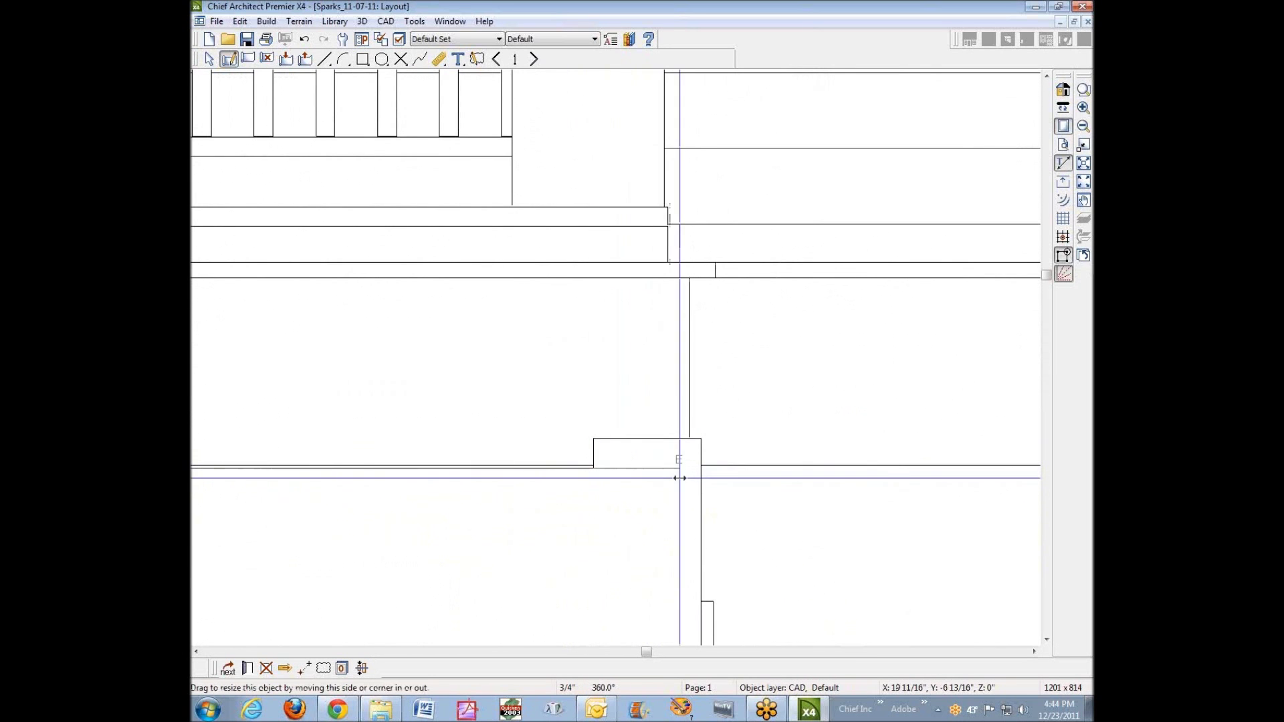
drag(678, 478, 690, 474)
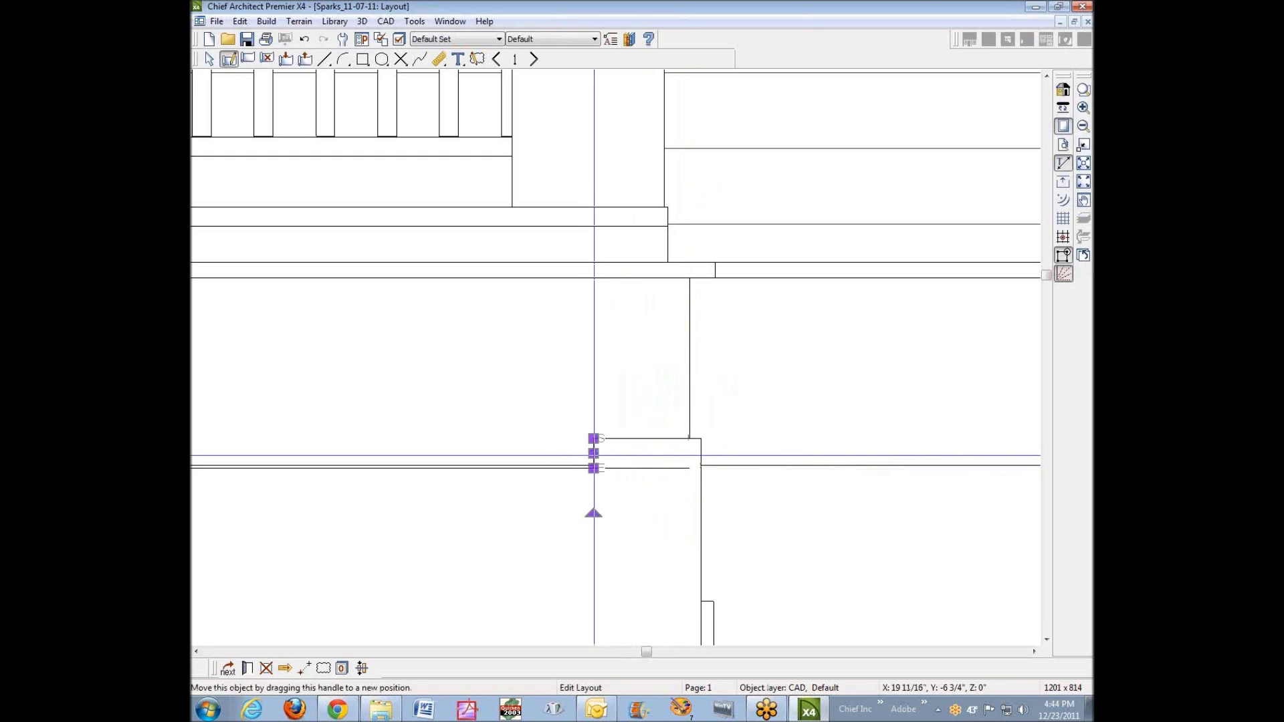
- Remove the stepped notch lines at the porch band's right corner, and trim or extend the adjoining vertical and horizontal lines to close it
drag(593, 438, 689, 468)
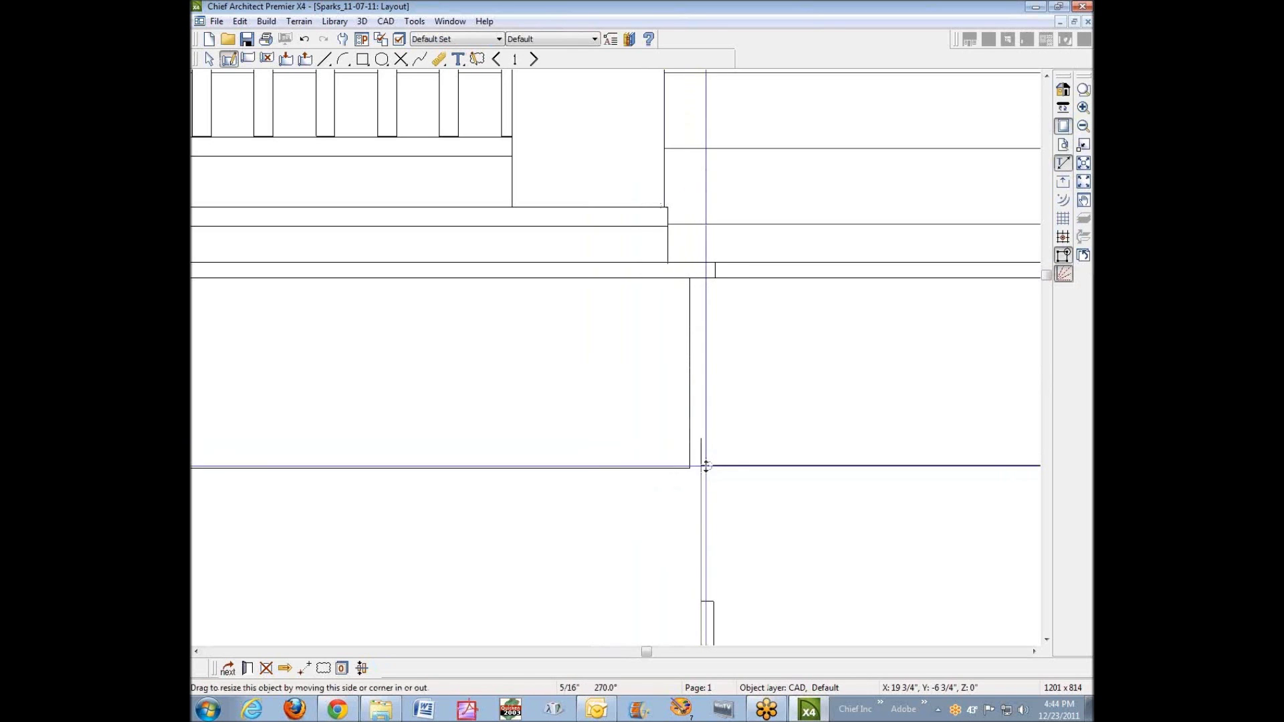
drag(706, 466, 701, 465)
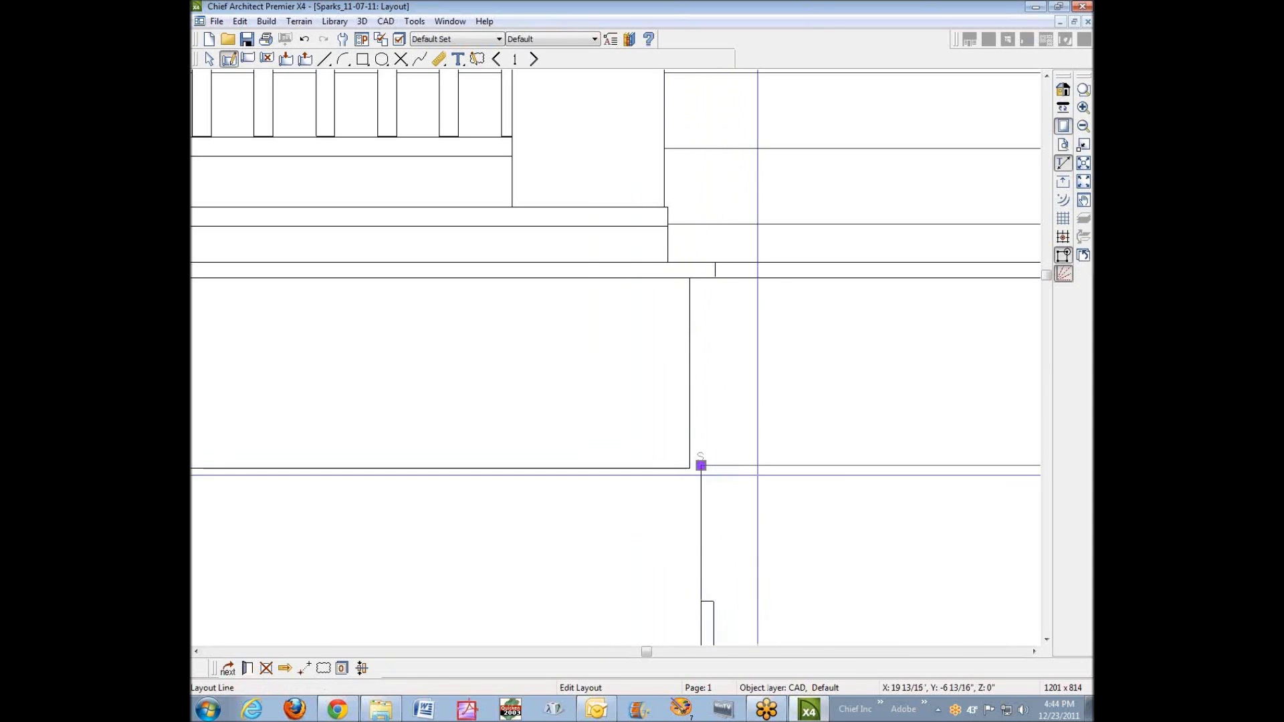
drag(700, 466, 690, 467)
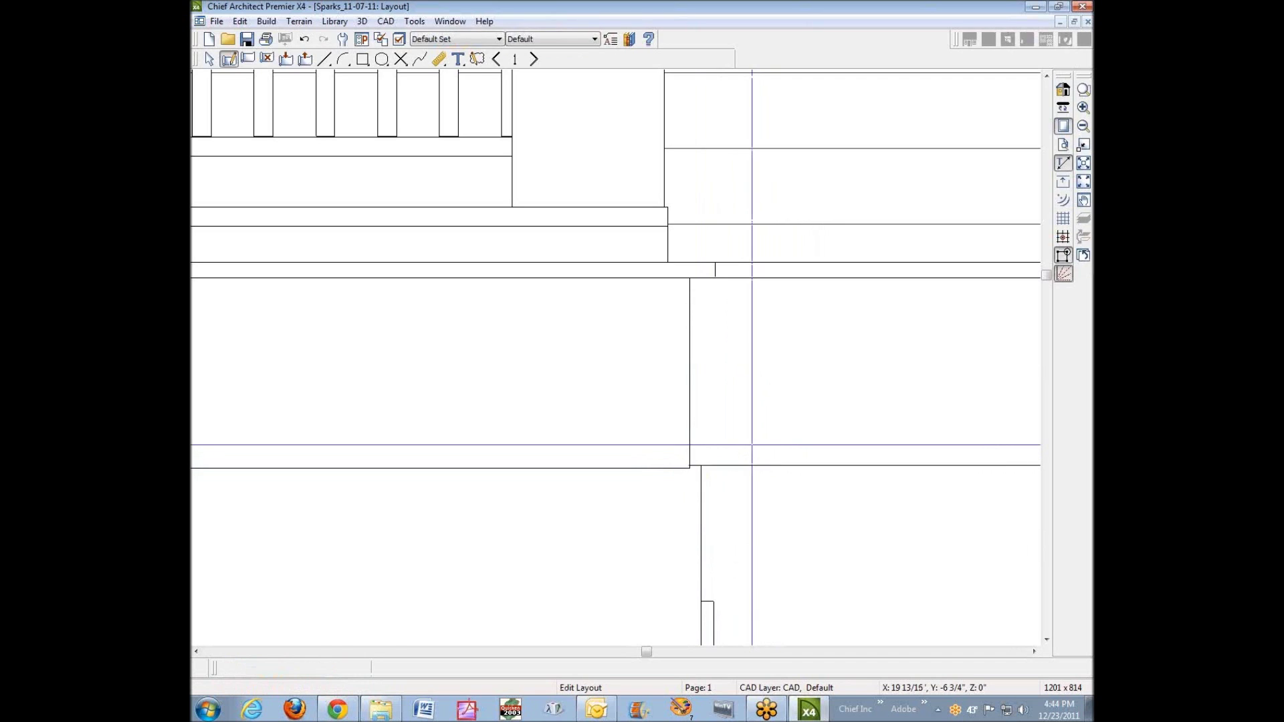
- Examine the elevation's porch, stairs and facade for remaining stray lines
scroll(789, 561, down, 5)
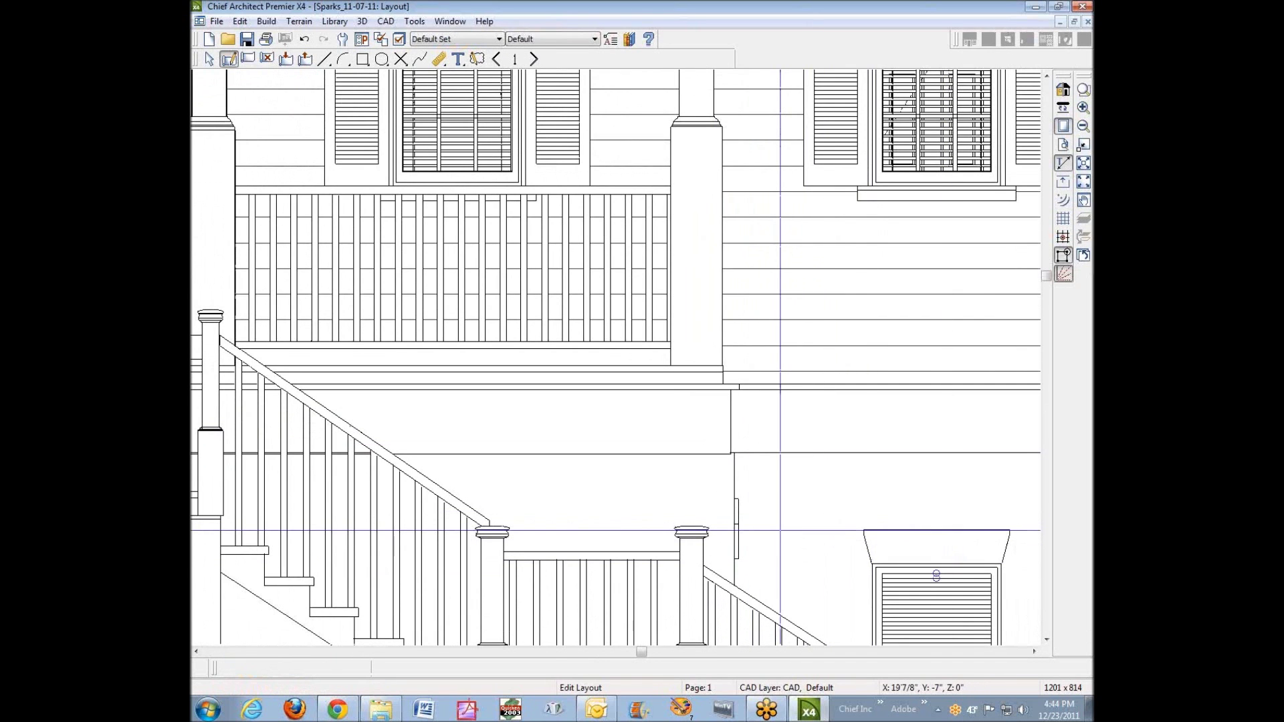
scroll(780, 530, down, 1)
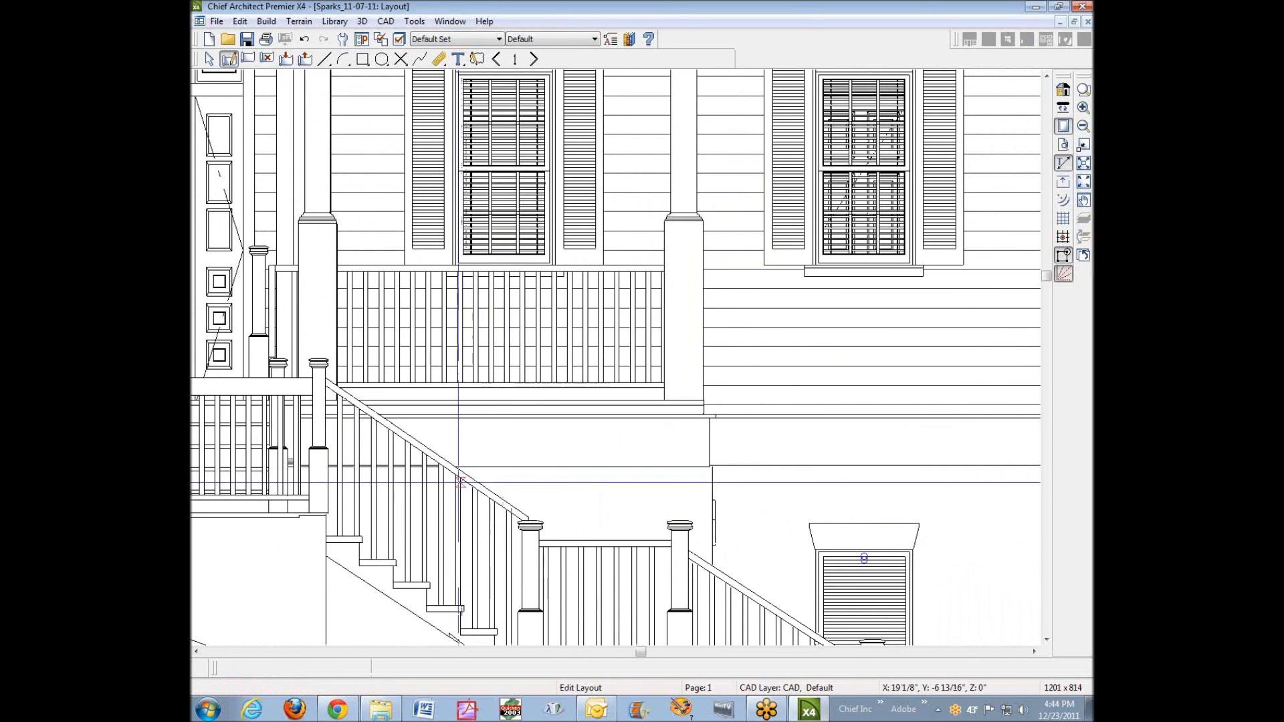
scroll(479, 414, down, 1)
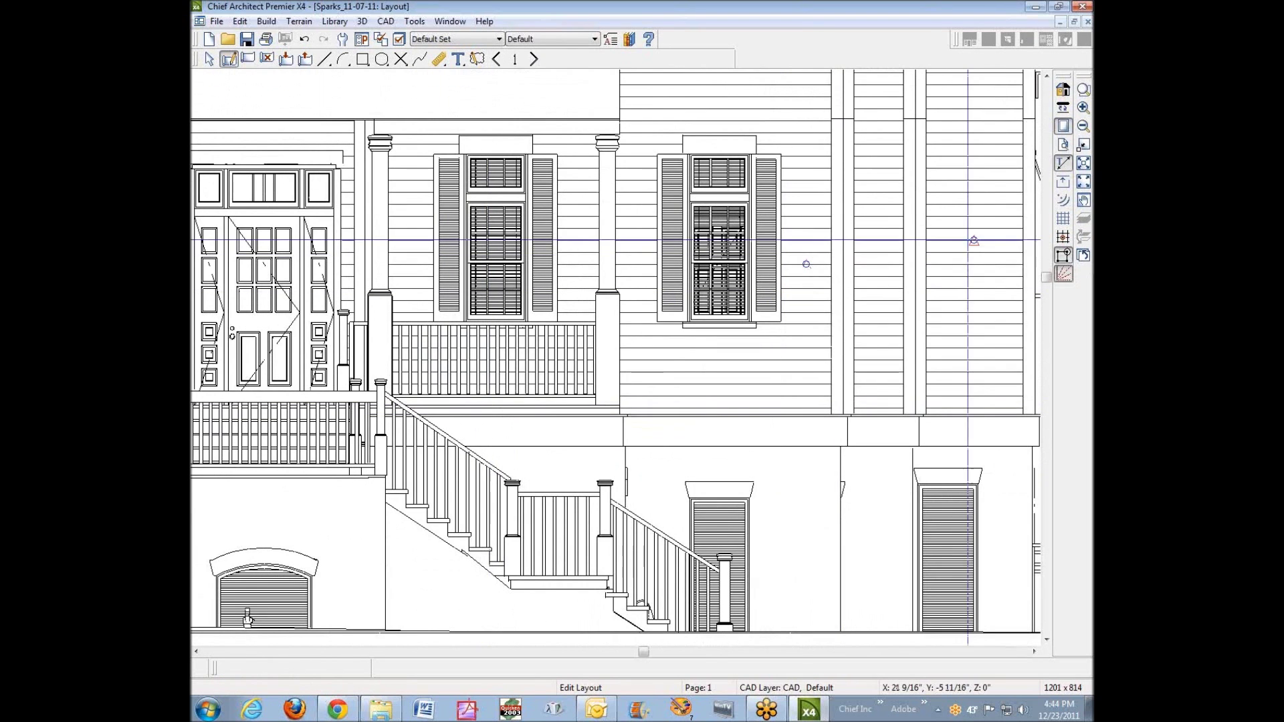
click(1083, 181)
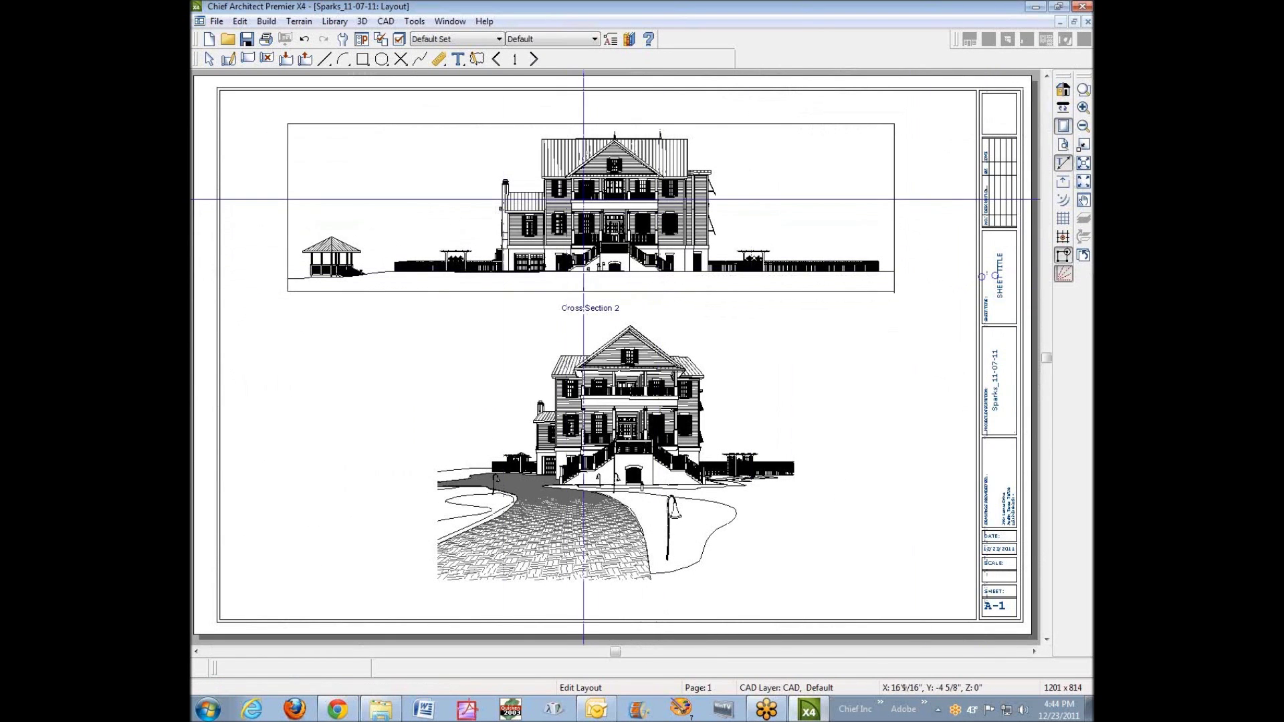
scroll(583, 199, up, 3)
scroll(583, 198, down, 2)
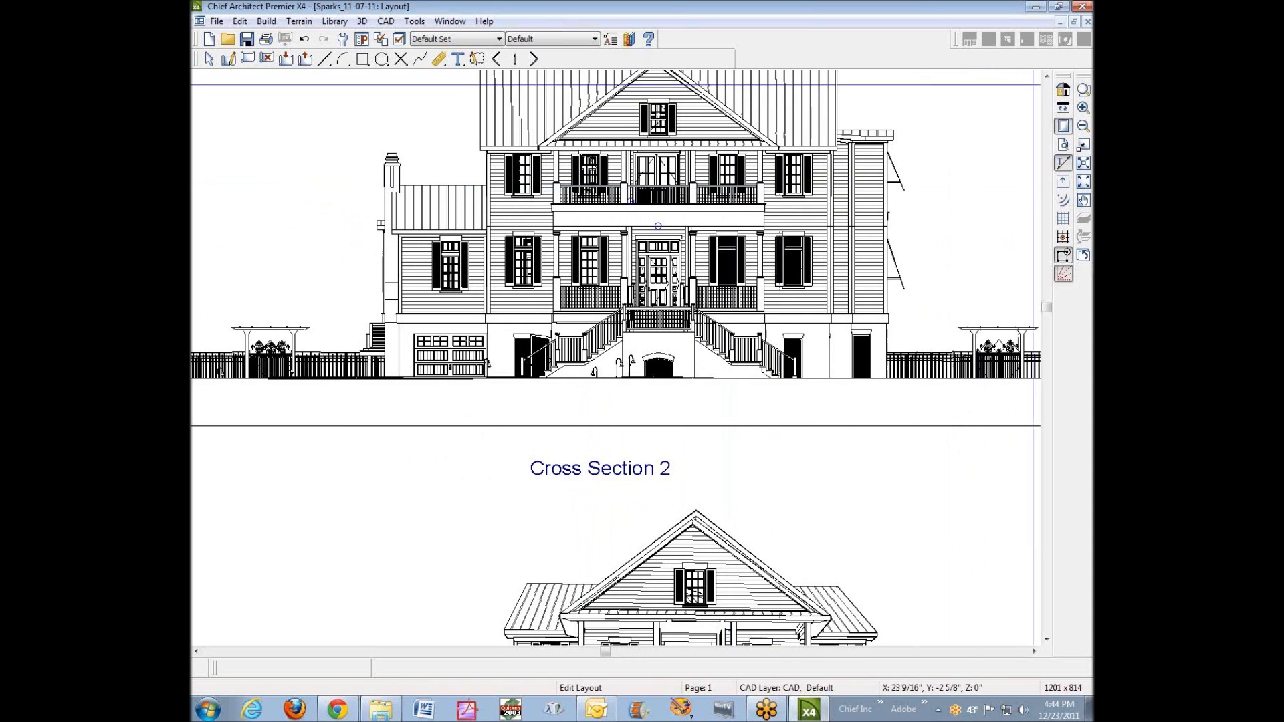
click(1047, 76)
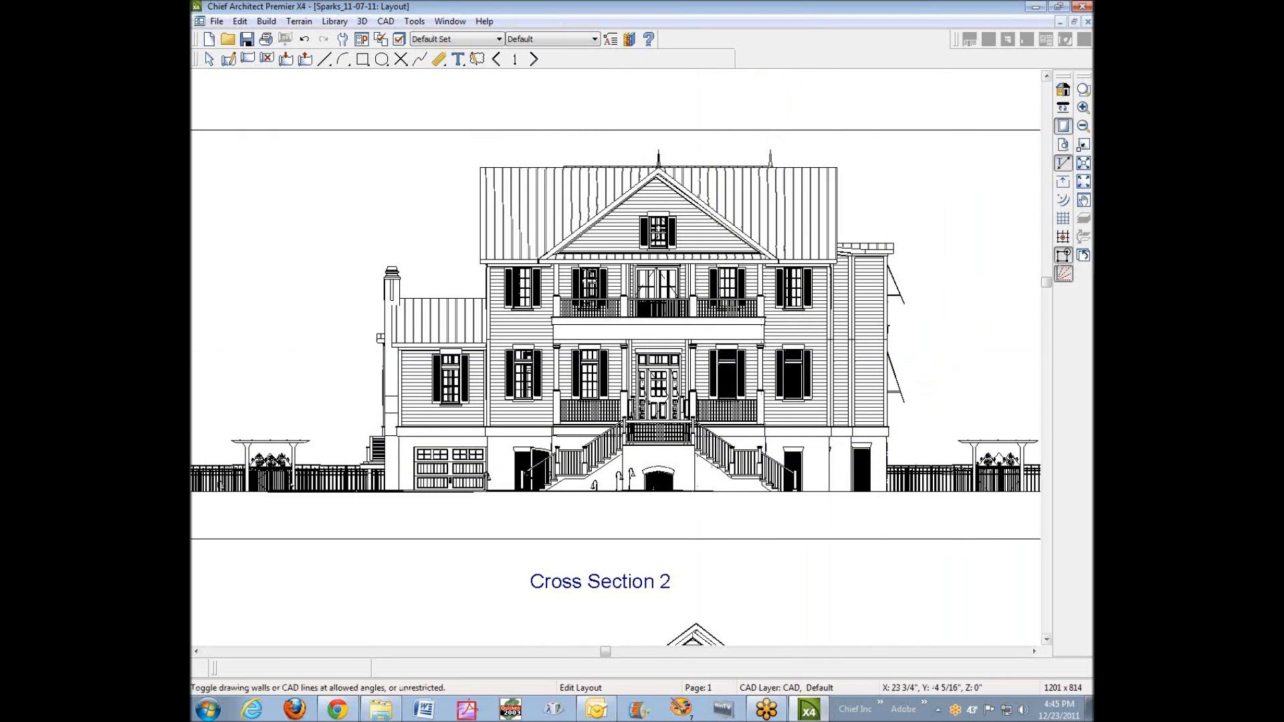
- In the camera perspective, delete the short vertical line at the lower-left stair slope's upper end, and extend the slope line up to the landing line
click(1080, 131)
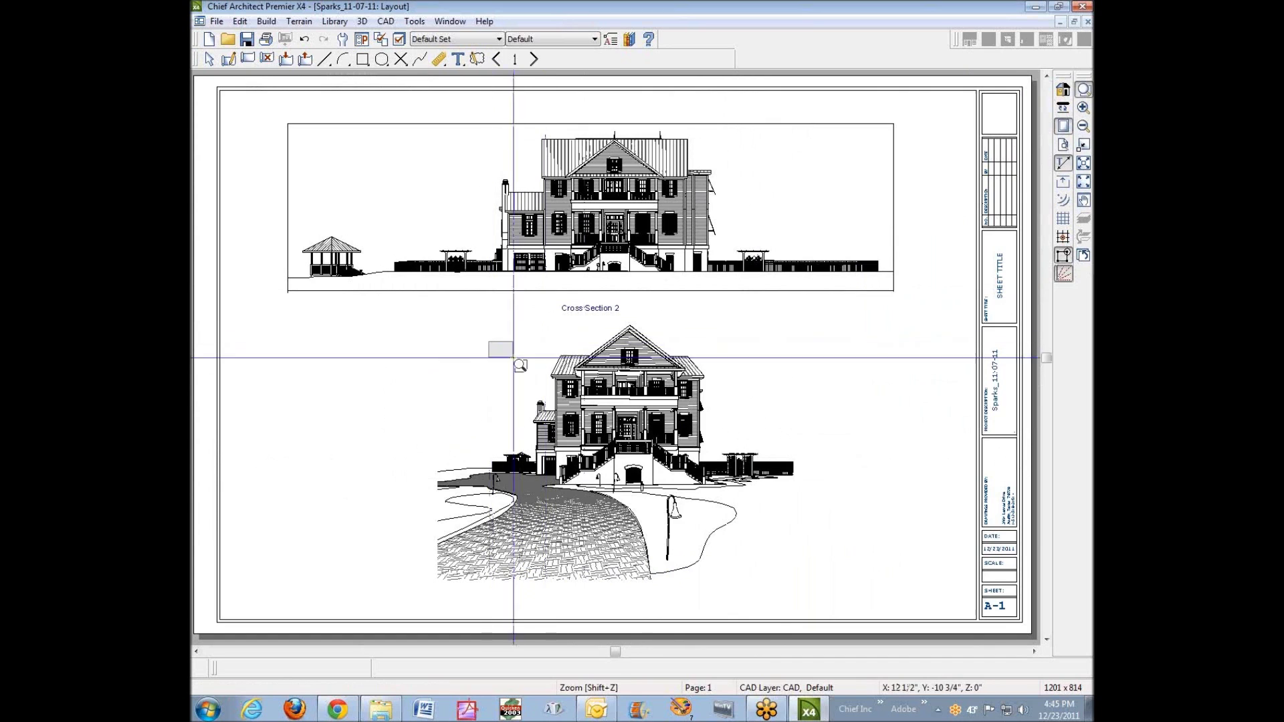
drag(501, 349, 744, 510)
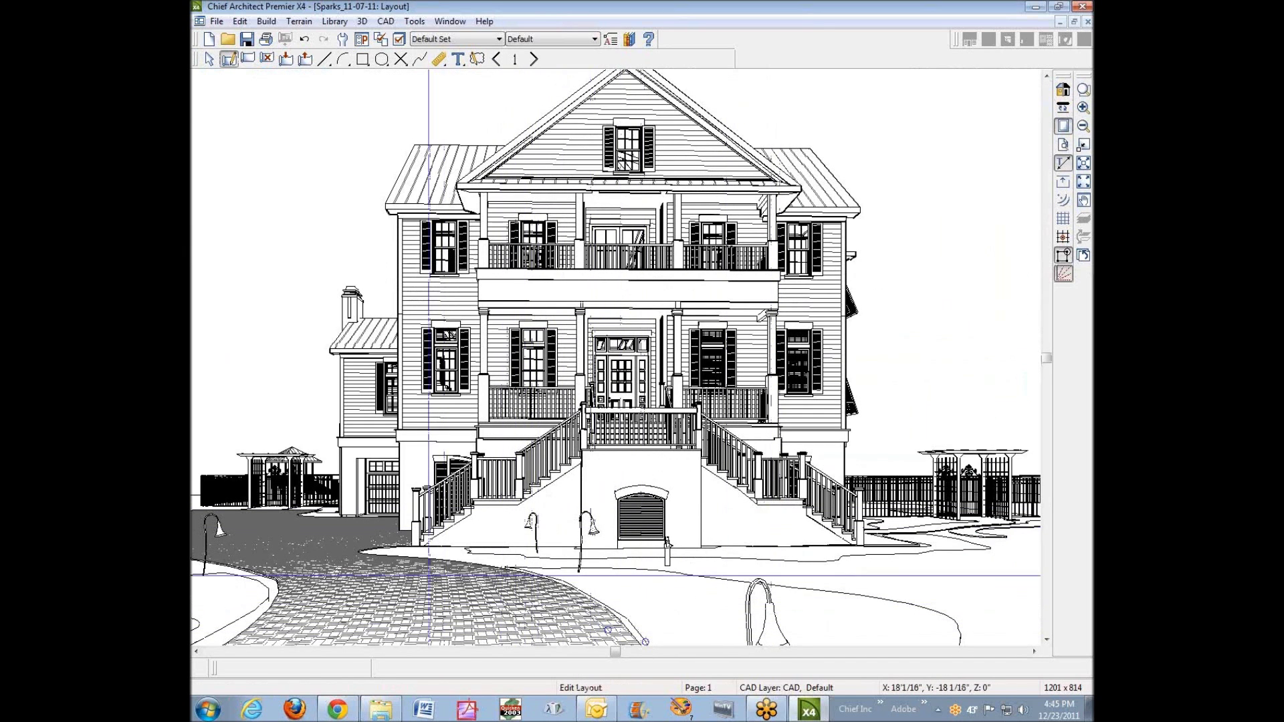
click(1083, 90)
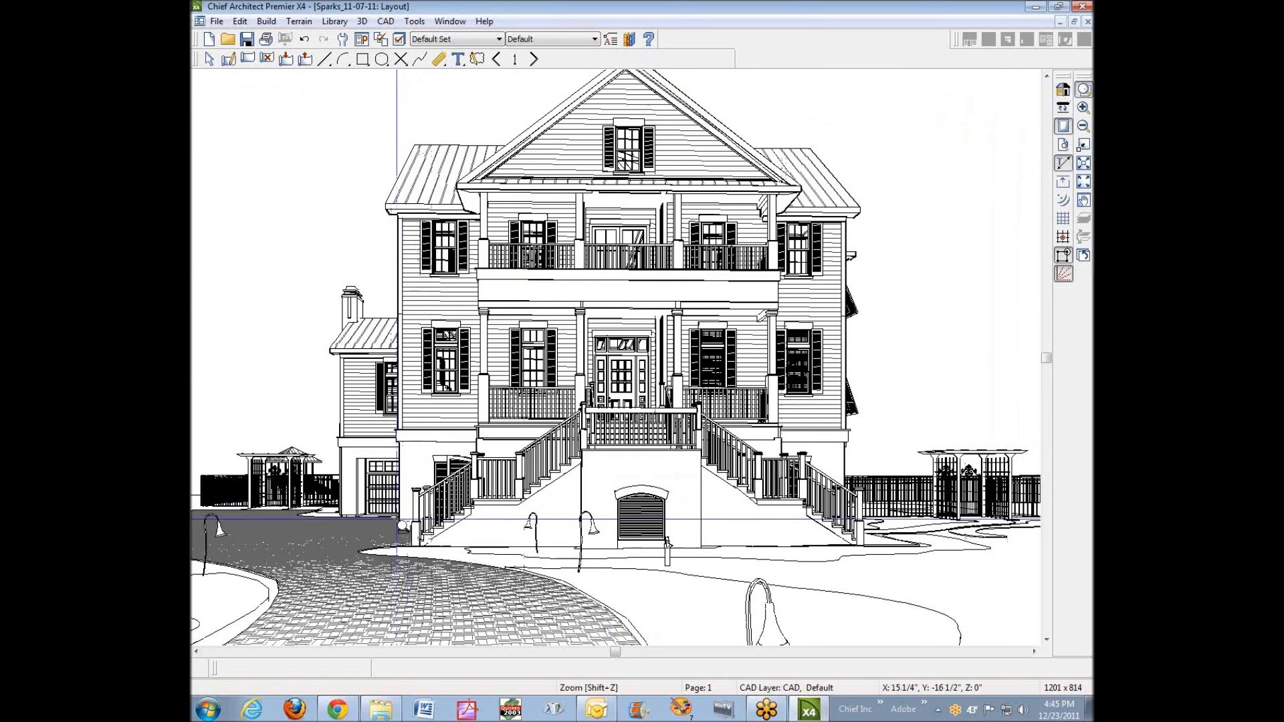
drag(391, 515, 496, 553)
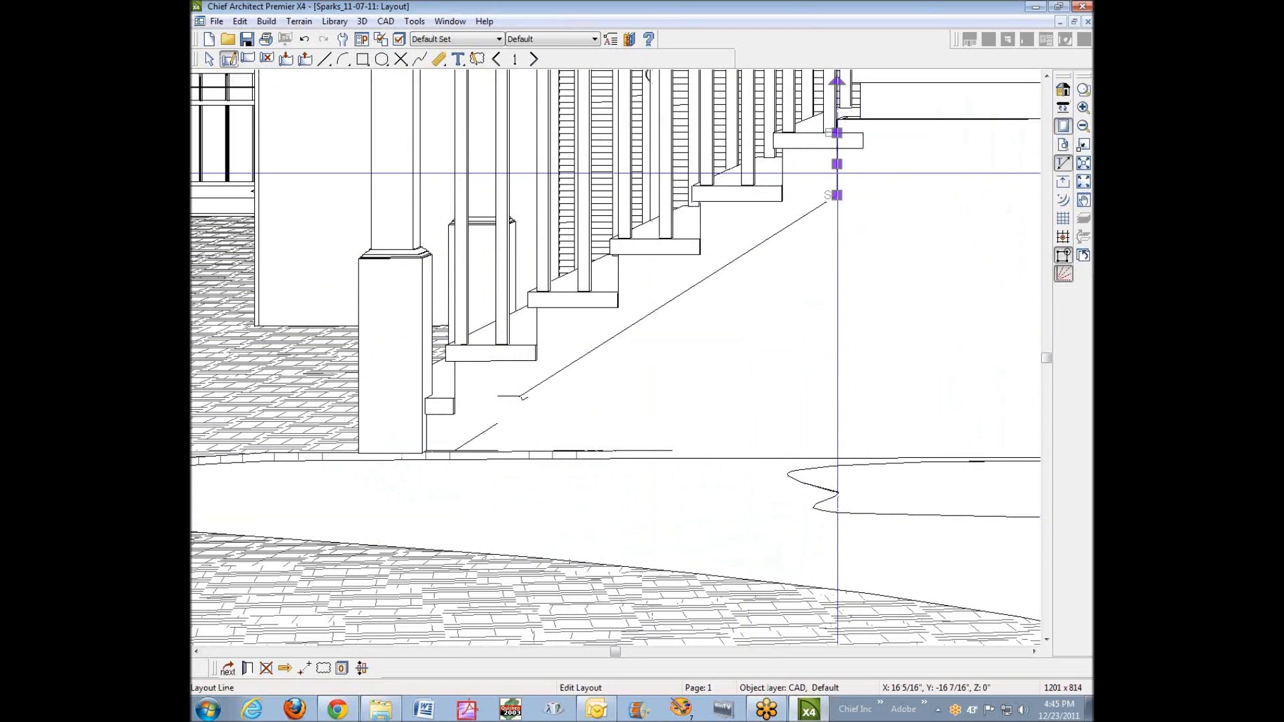
click(837, 187)
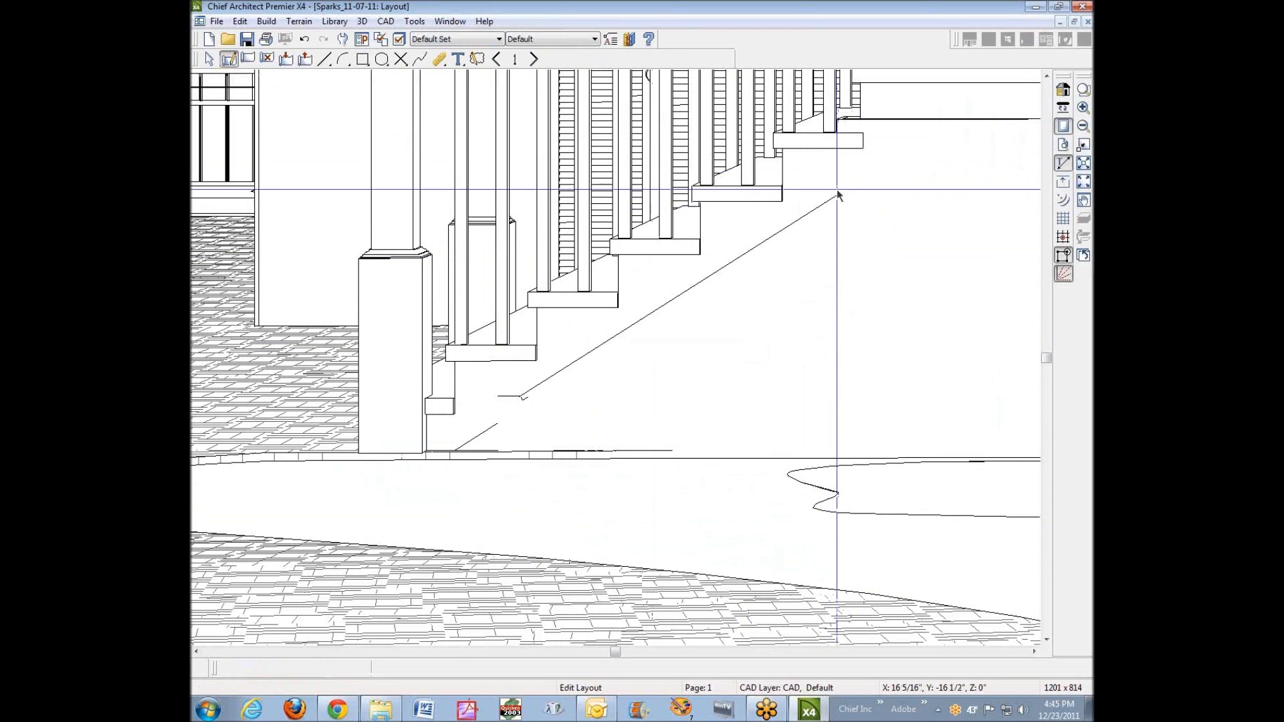
click(837, 193)
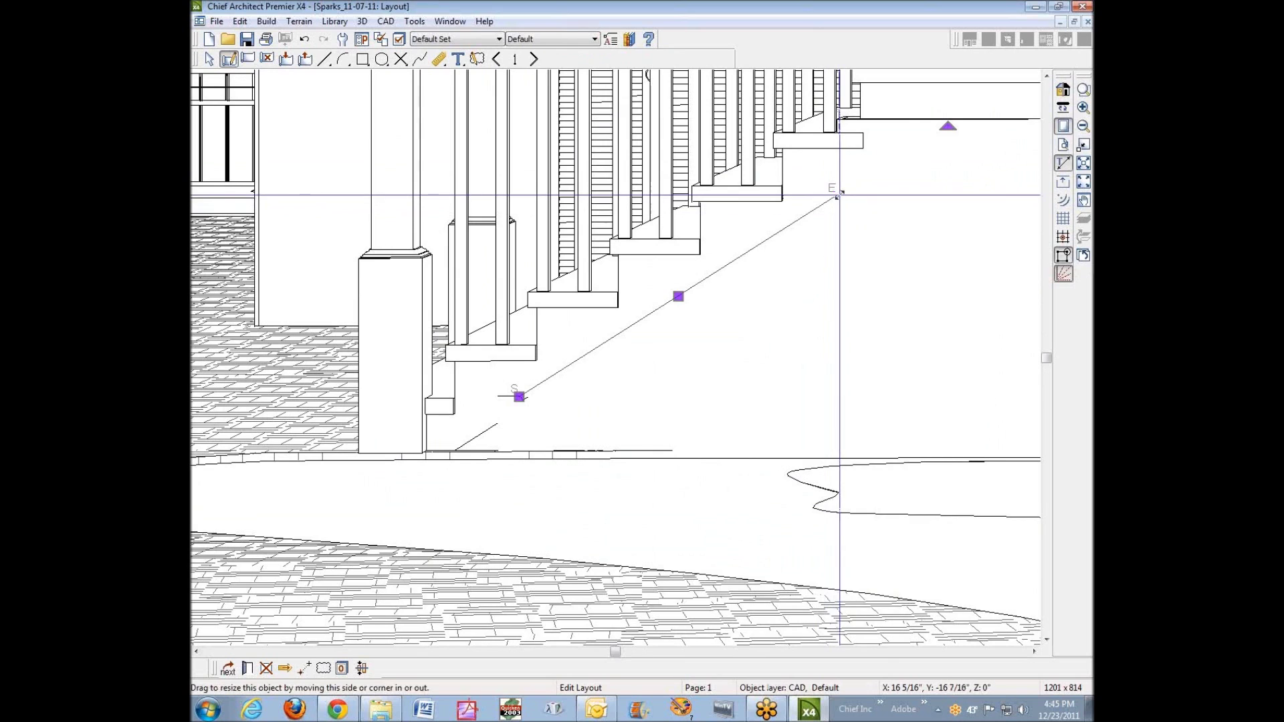
drag(837, 193, 889, 163)
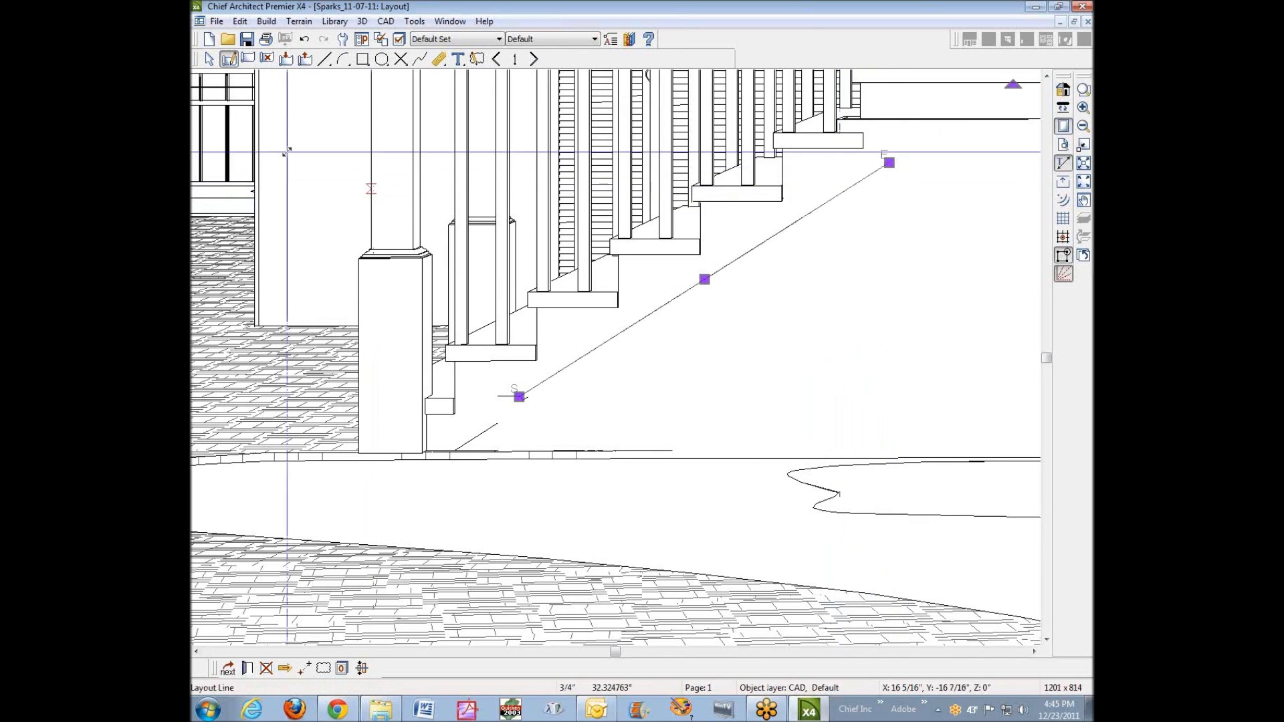
click(228, 58)
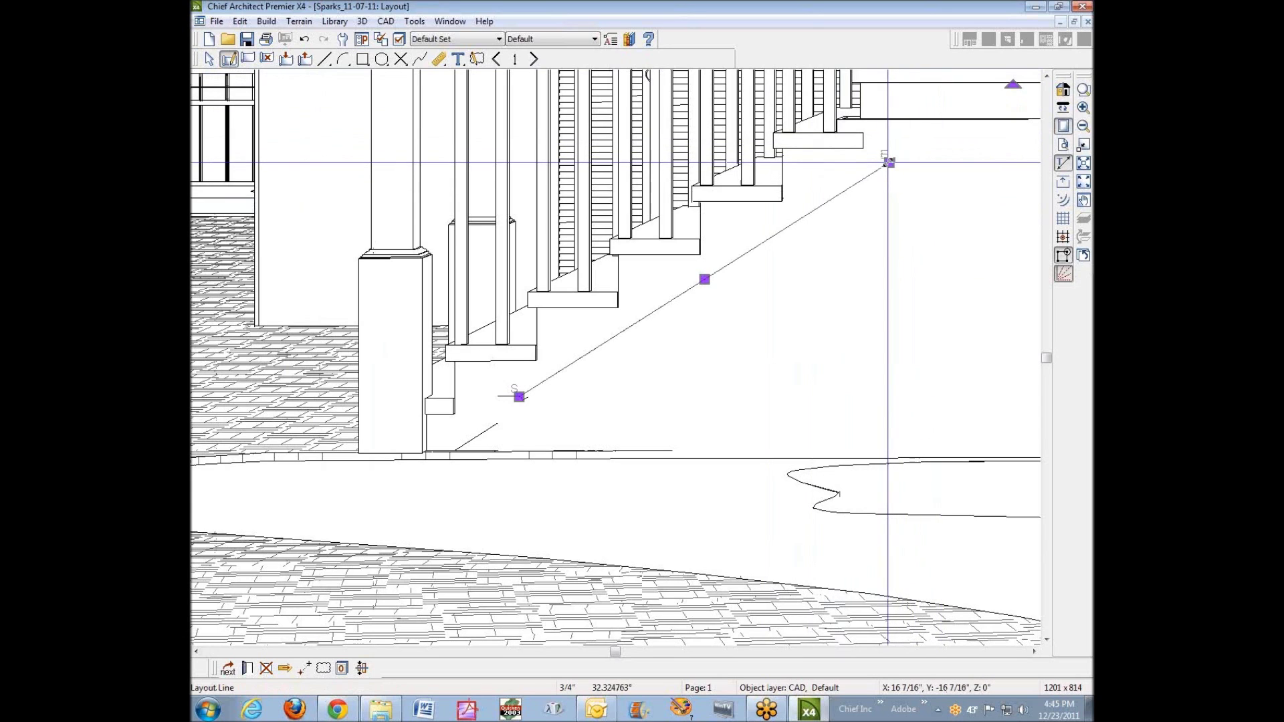
drag(889, 163, 956, 120)
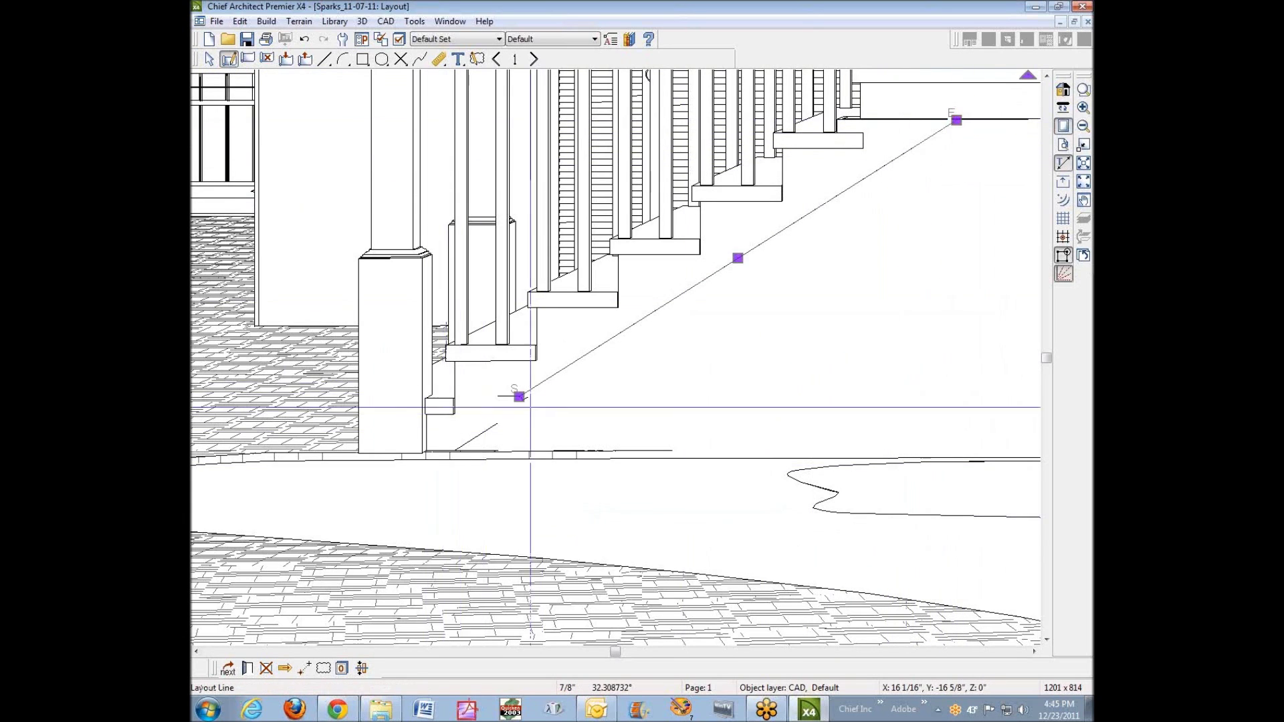
- Delete the leftover short lines near the stair slope's lower end, and extend the slope line down to the ground line, about 1 1/16" long overall
mouse_move(519, 396)
mouse_down()
mouse_move(504, 401)
mouse_move(530, 415)
mouse_move(526, 406)
mouse_up()
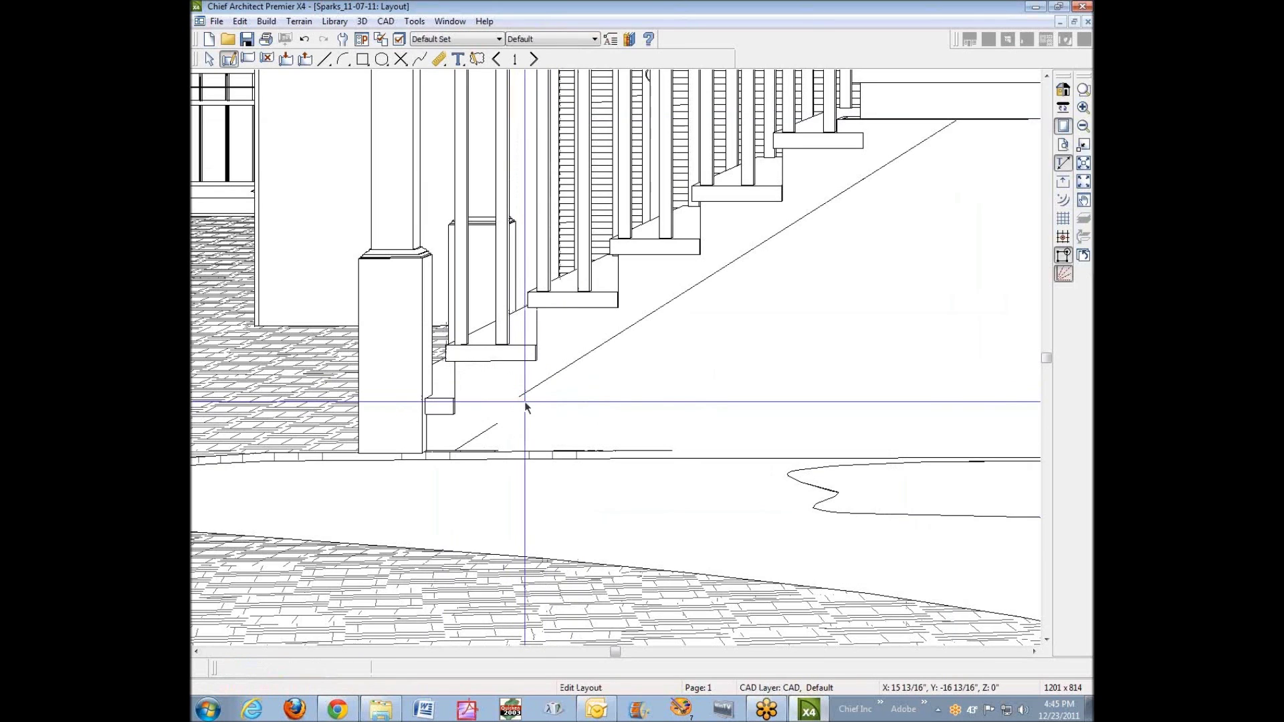
click(524, 399)
click(530, 414)
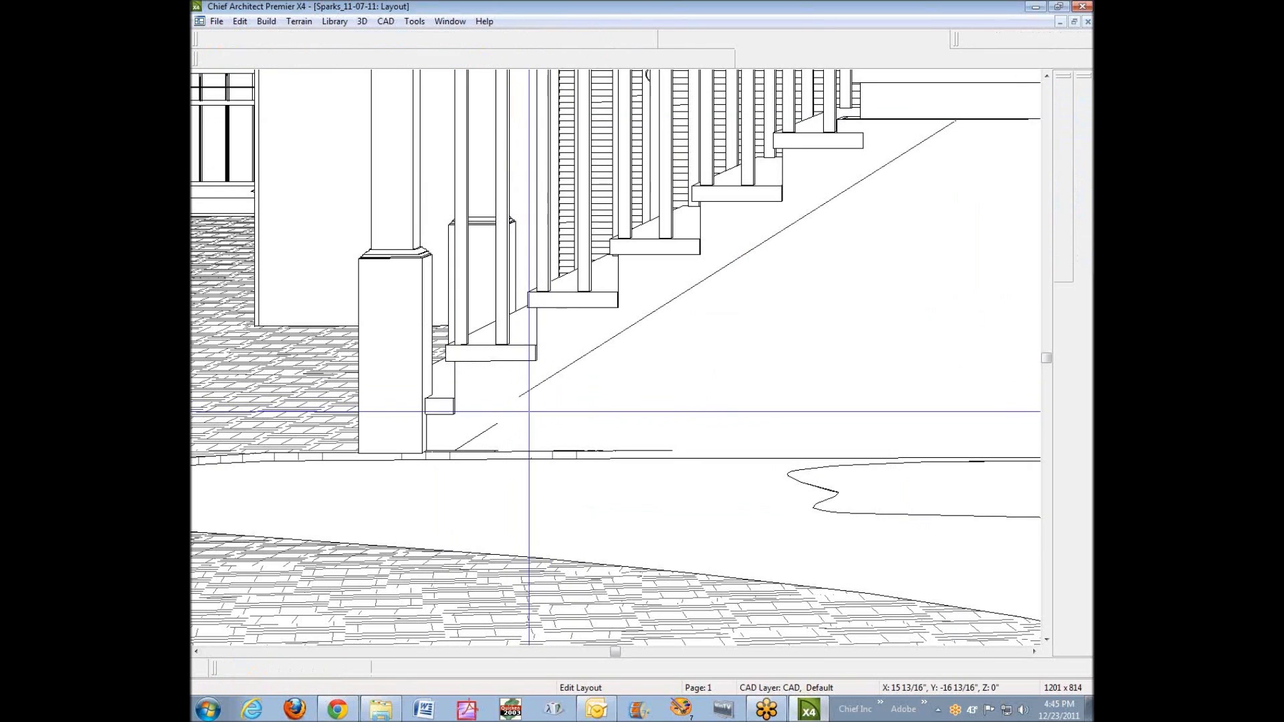
click(496, 428)
drag(573, 423, 432, 452)
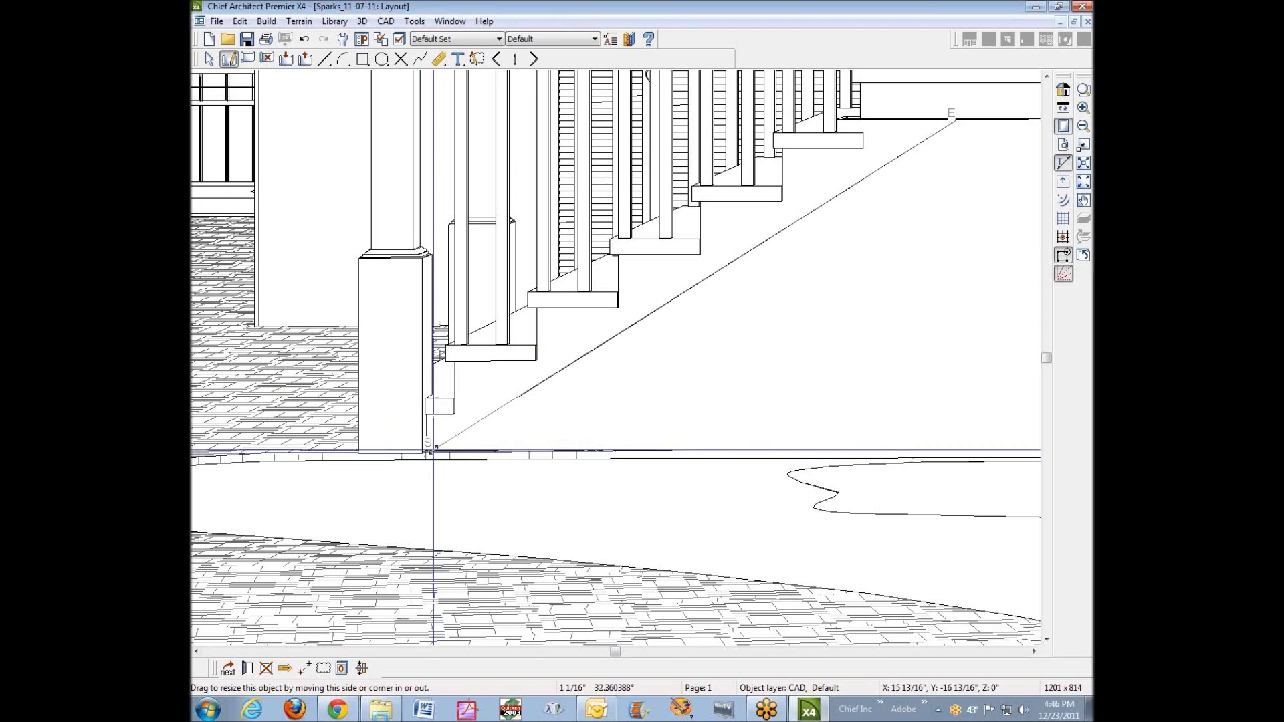
click(636, 383)
- Draw a short sloping trial line in the blank area beside the left-hand fence of the perspective, and delete it
scroll(639, 385, down, 5)
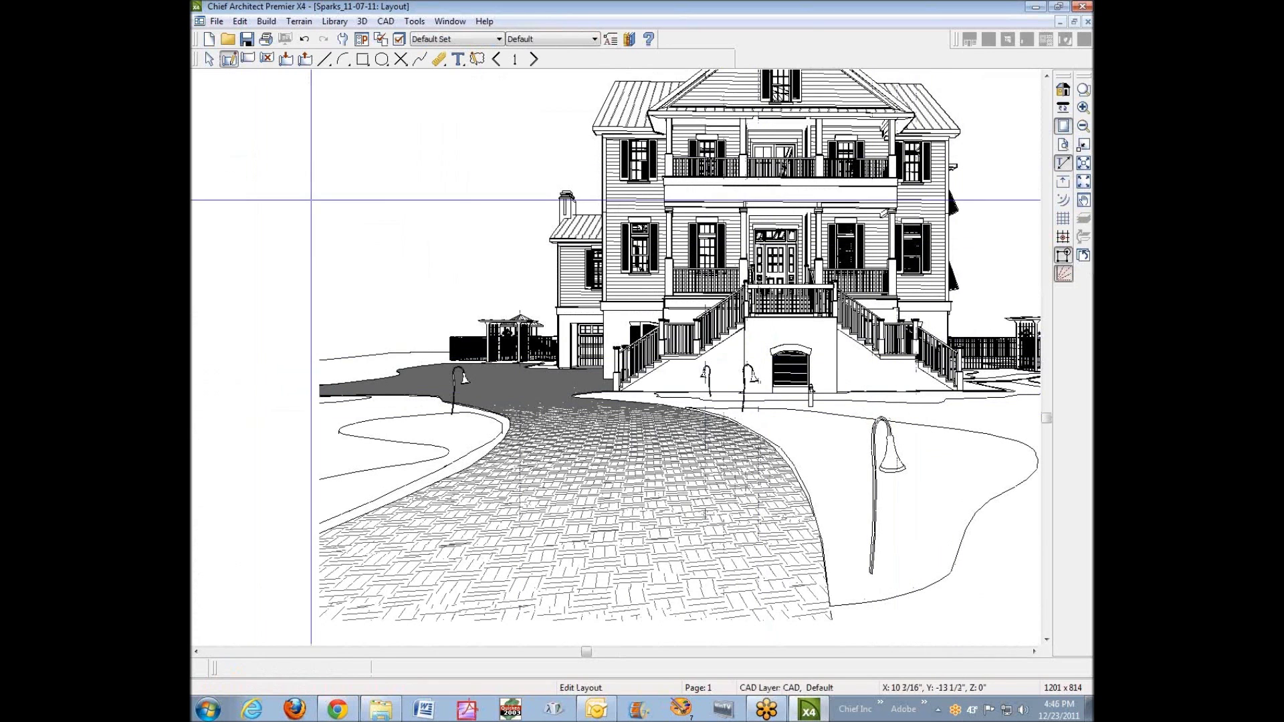
scroll(434, 345, up, 1)
scroll(434, 346, up, 2)
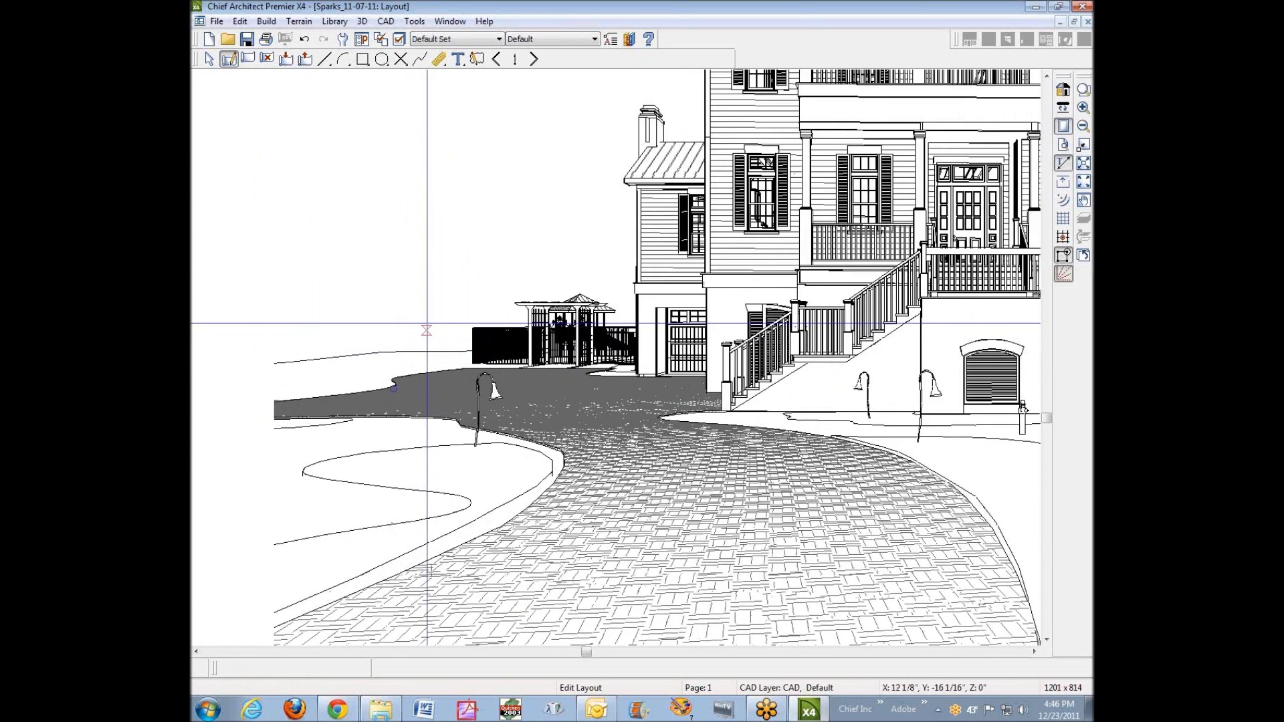
click(416, 276)
click(491, 309)
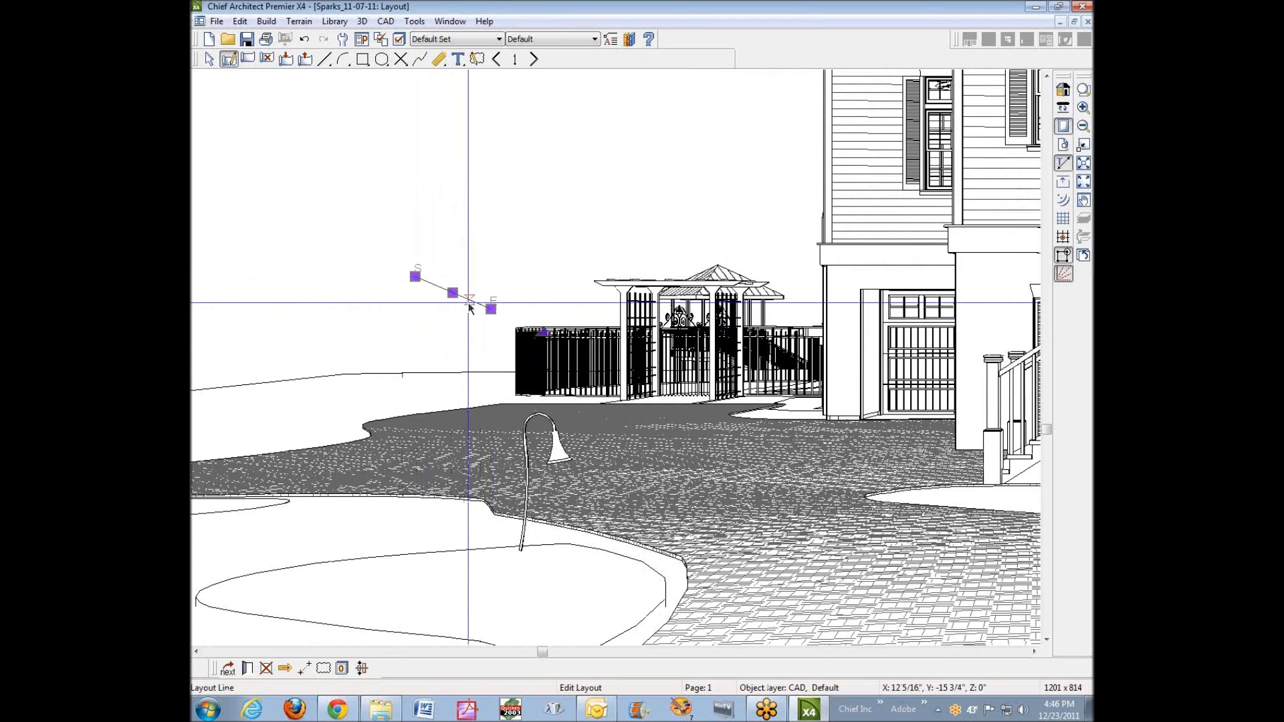
key(Delete)
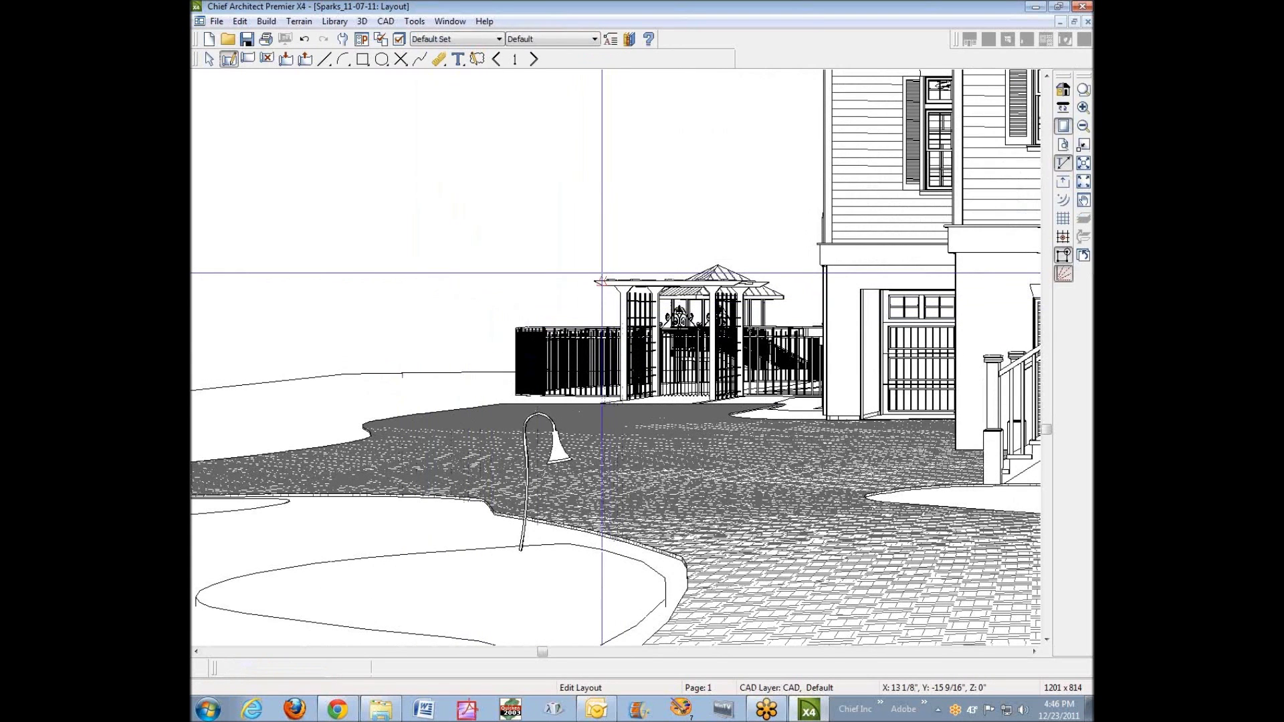
scroll(610, 242, down, 1)
scroll(610, 242, down, 2)
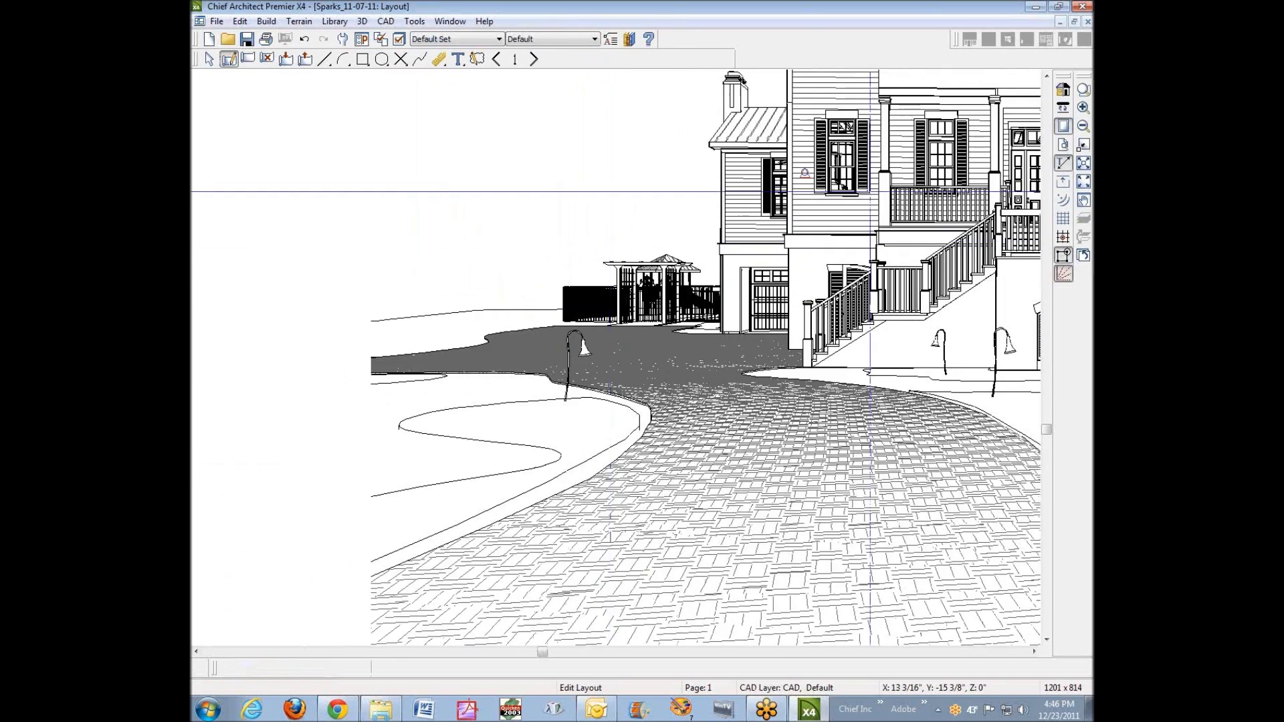
- Turn on the line weight display and inspect the siding and shutter lines around the lower right window of the camera perspective
click(1083, 182)
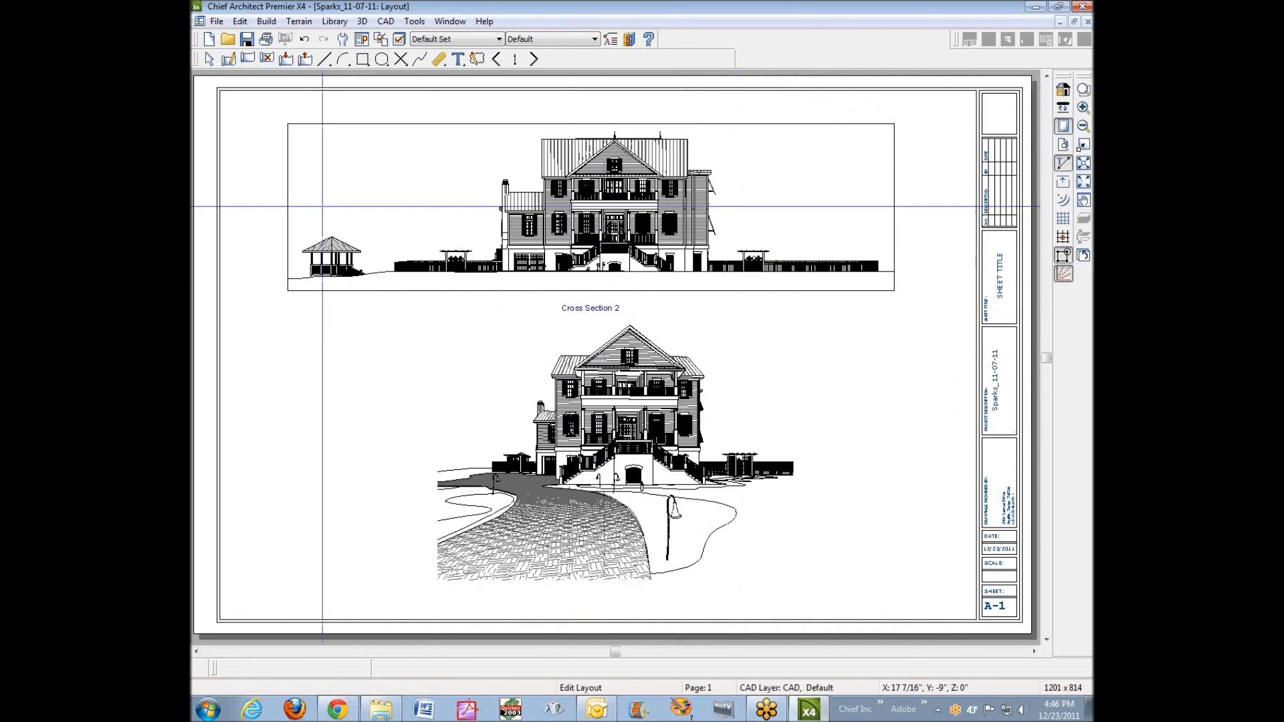
click(228, 59)
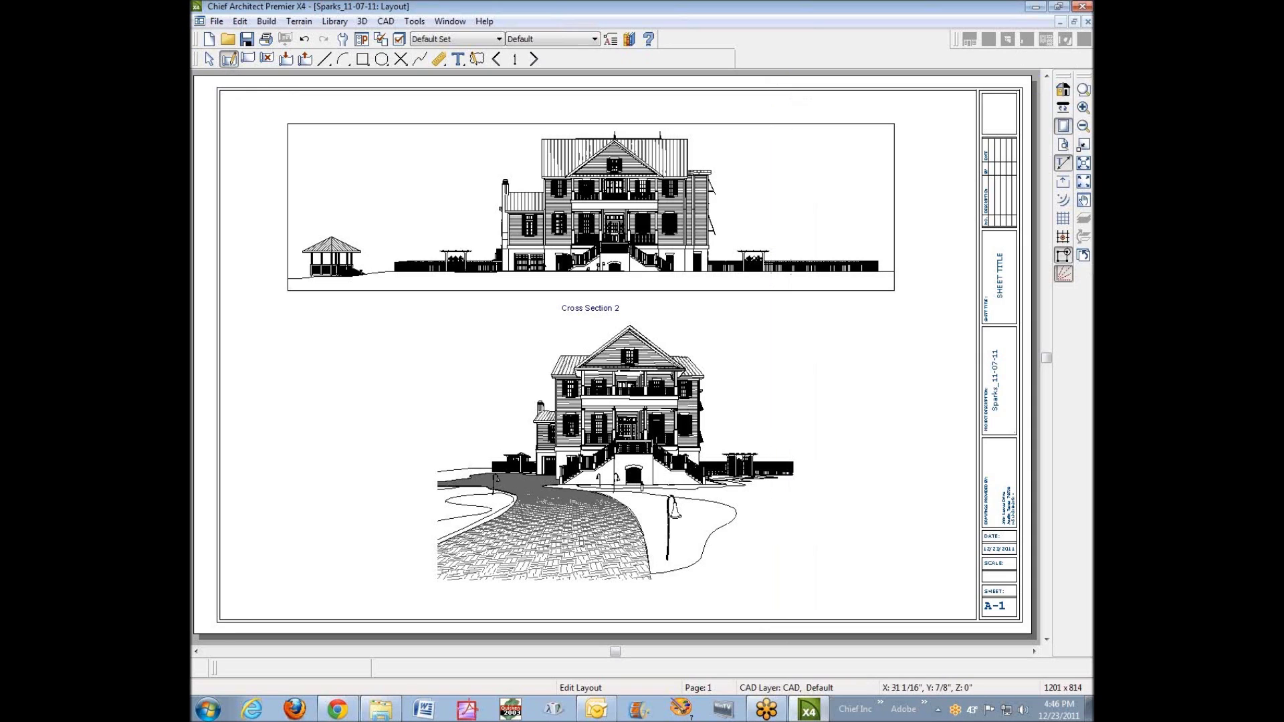
click(1083, 88)
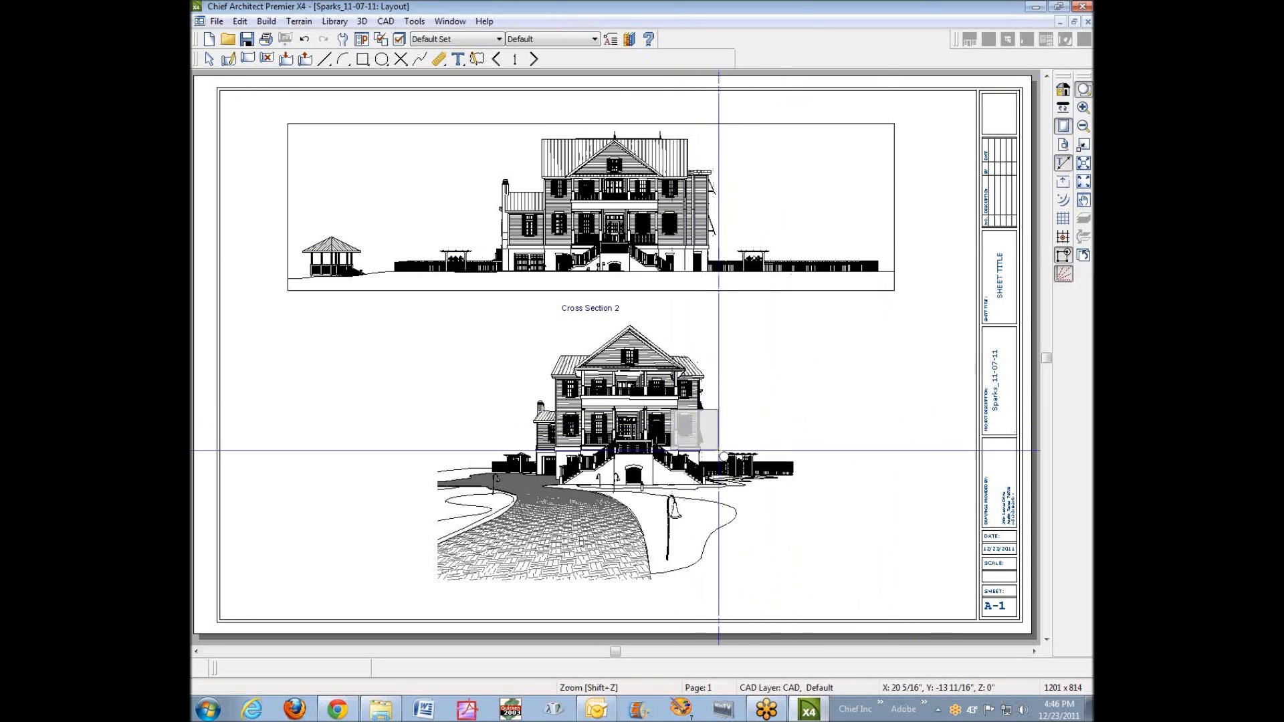
drag(666, 407, 727, 448)
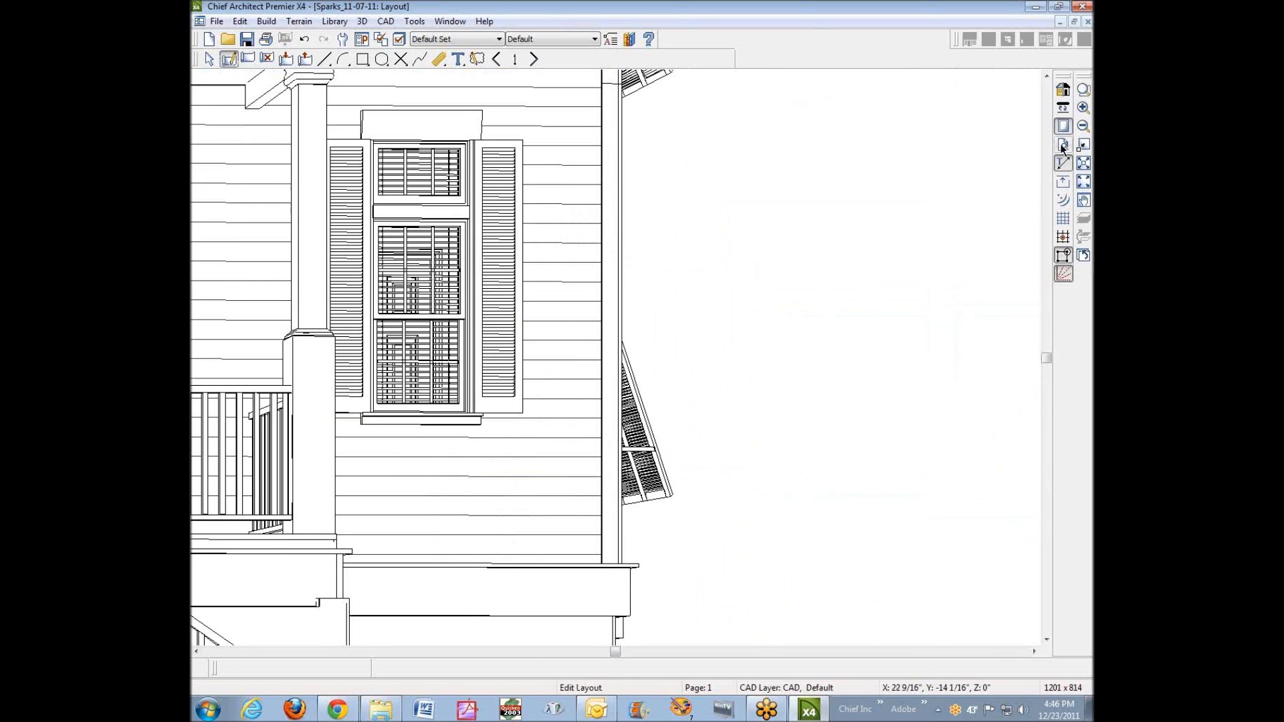
click(1062, 107)
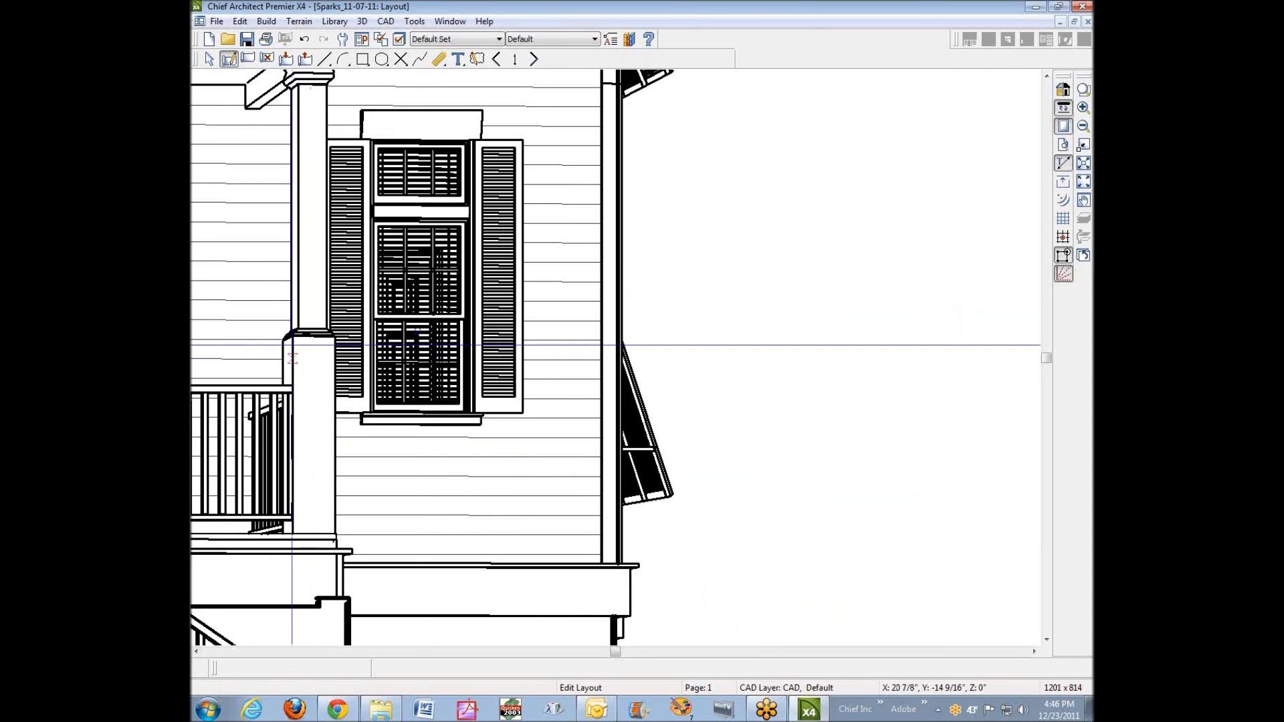
scroll(364, 305, up, 2)
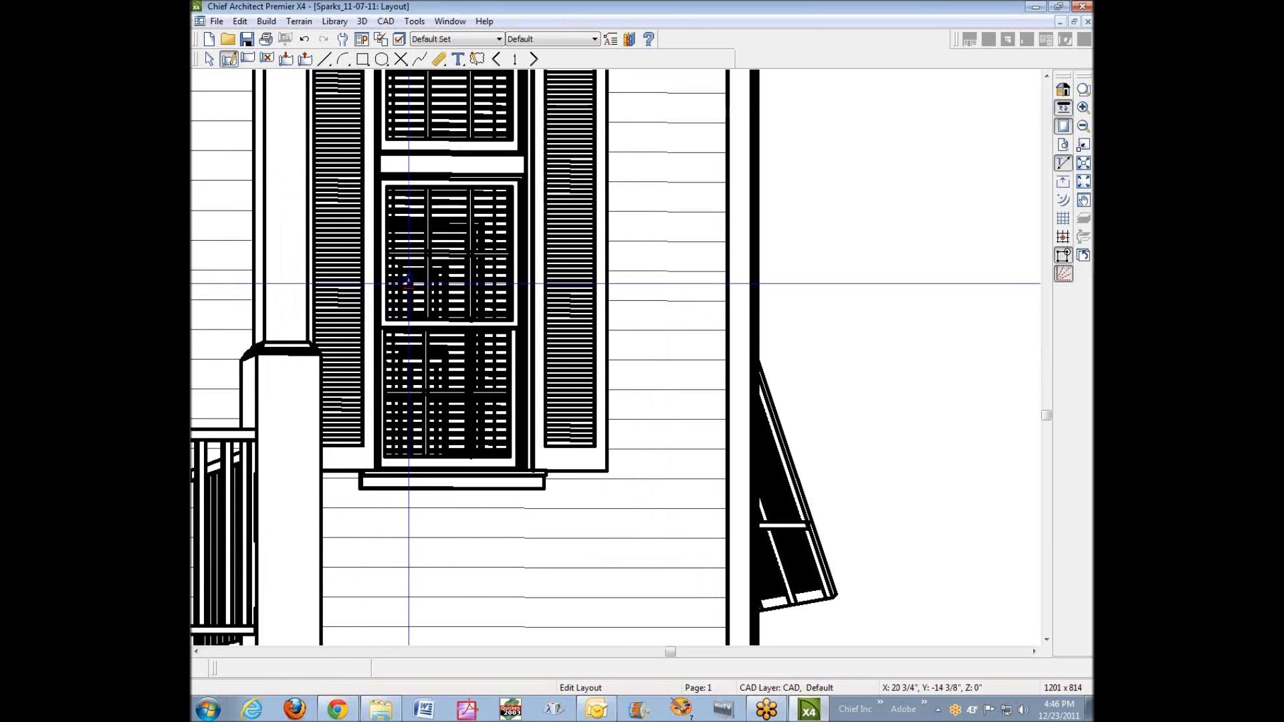
scroll(376, 308, down, 3)
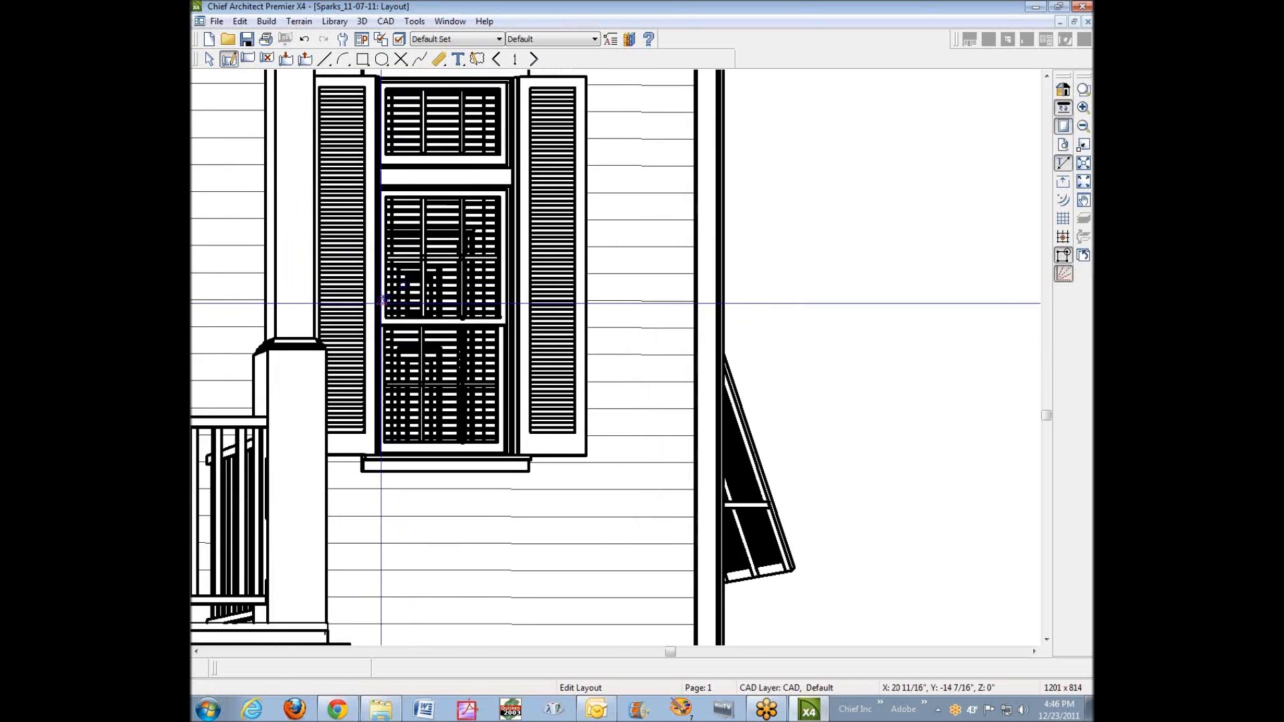
- Inspect the line properties of the horizontal edge line below the upper right window in the camera perspective
click(1083, 183)
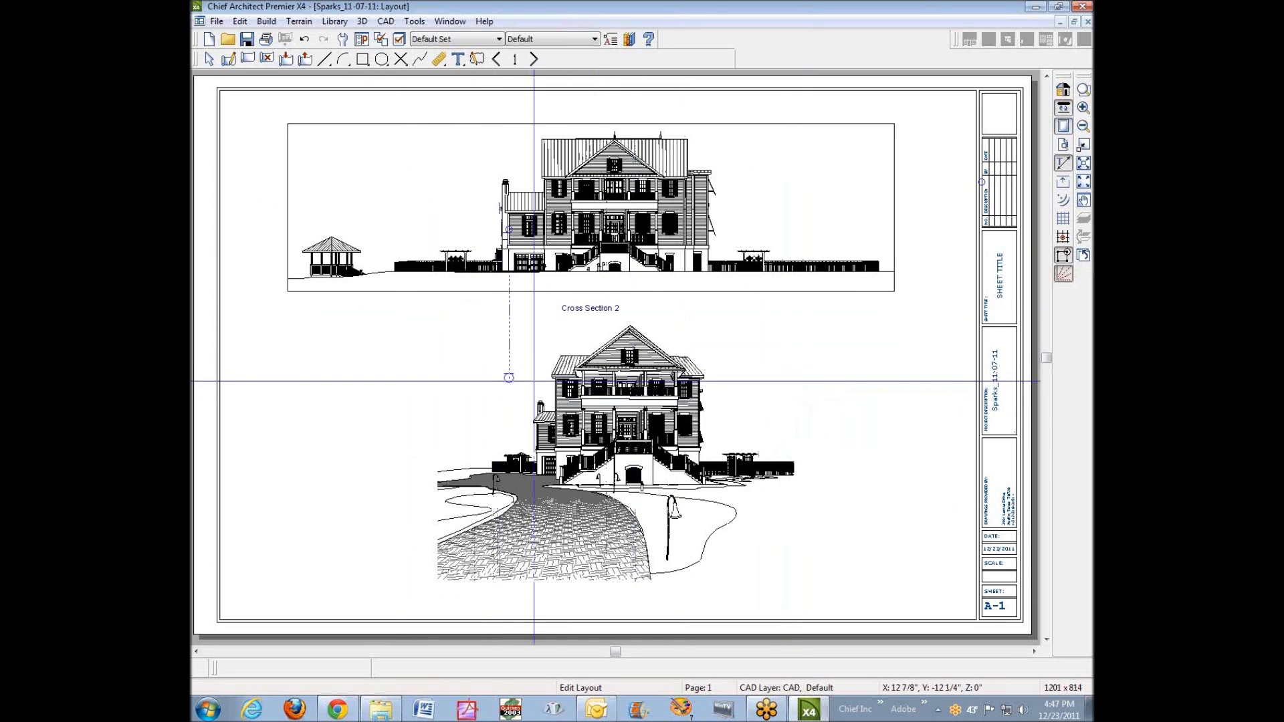
click(1083, 90)
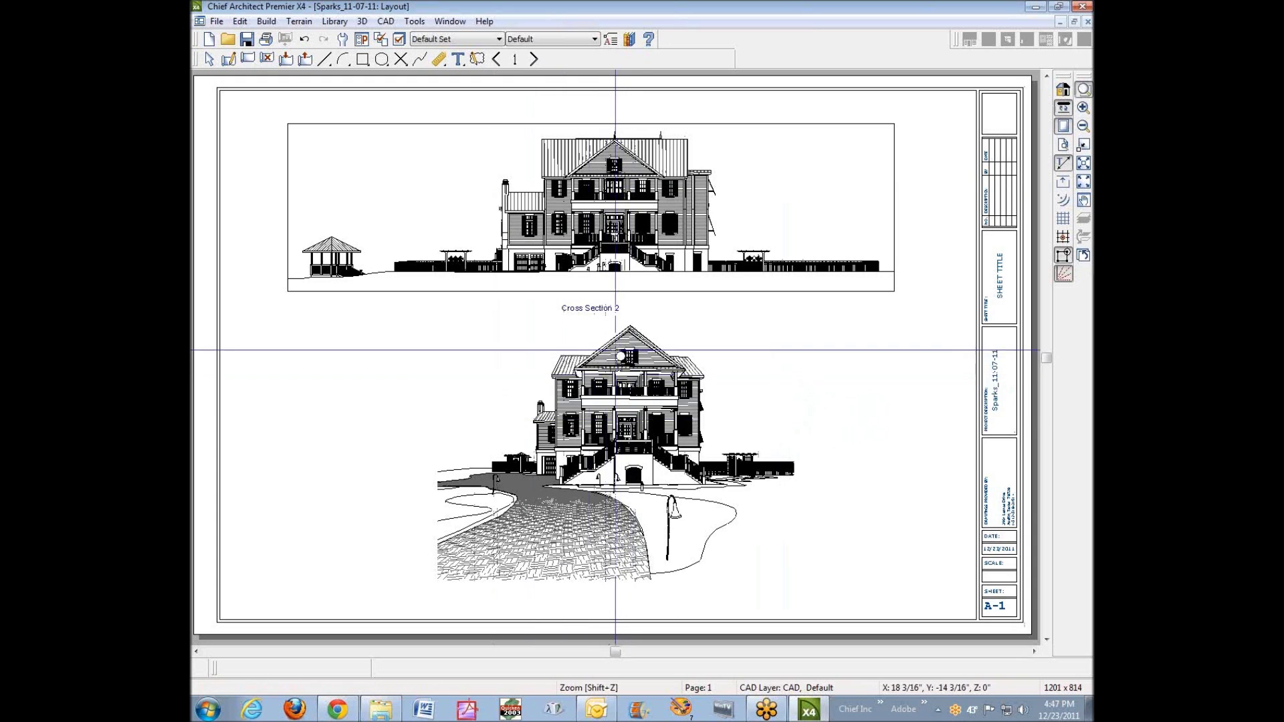
drag(554, 344, 754, 439)
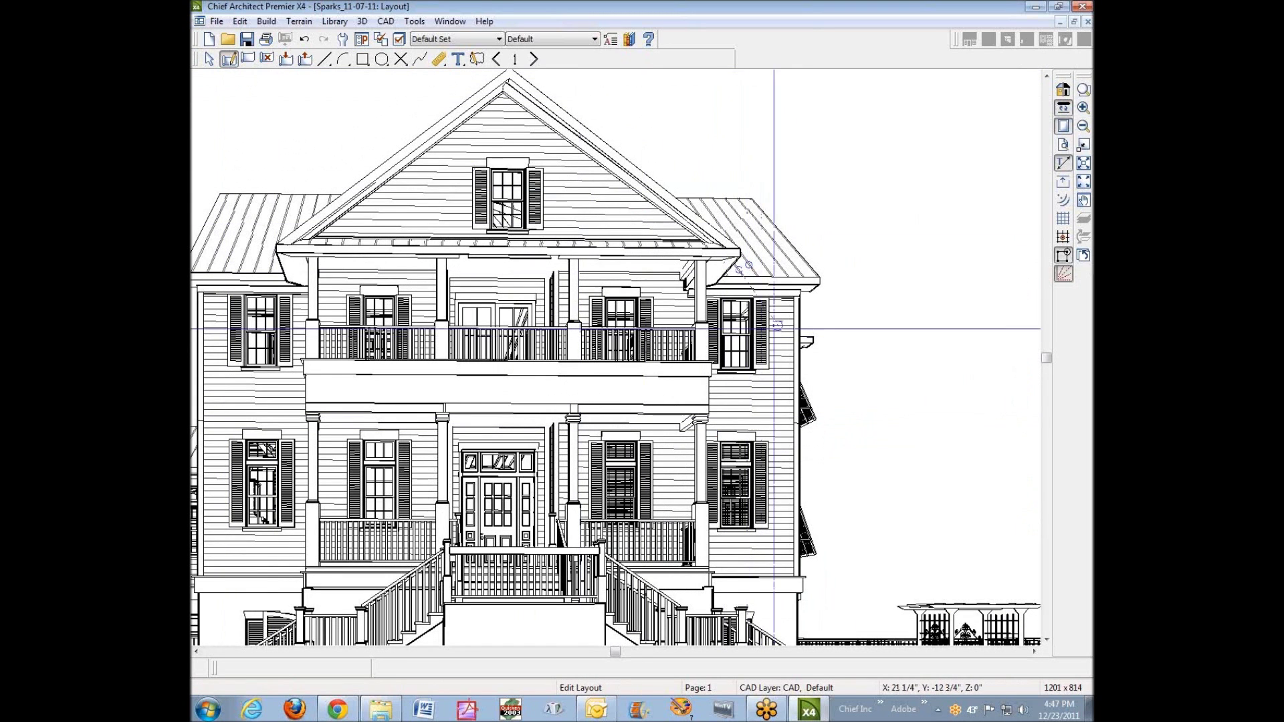
drag(709, 380, 793, 380)
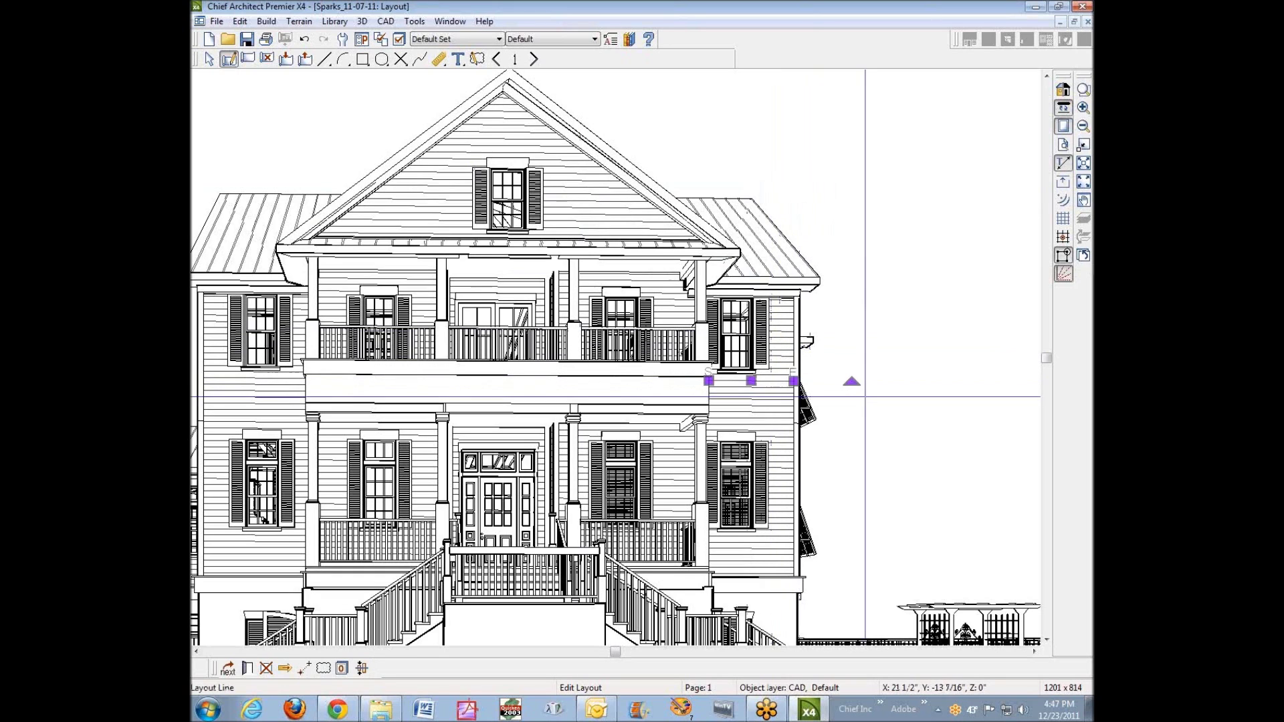
click(248, 667)
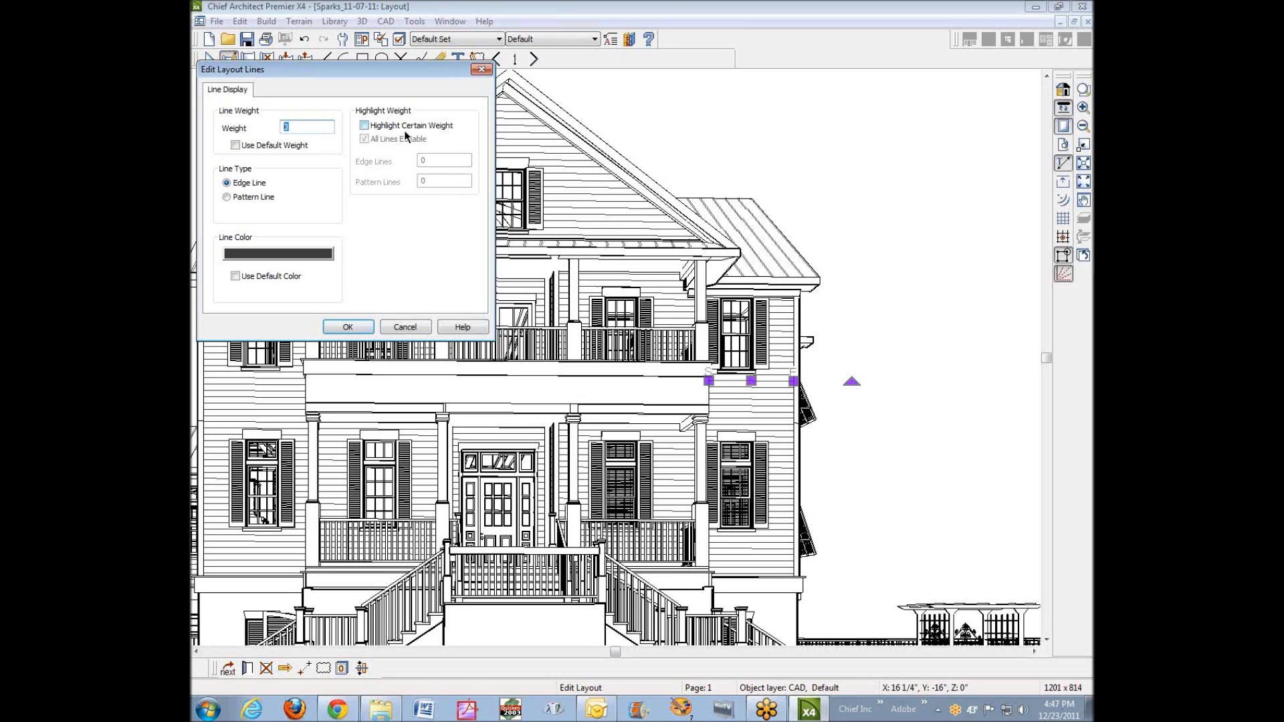
click(348, 327)
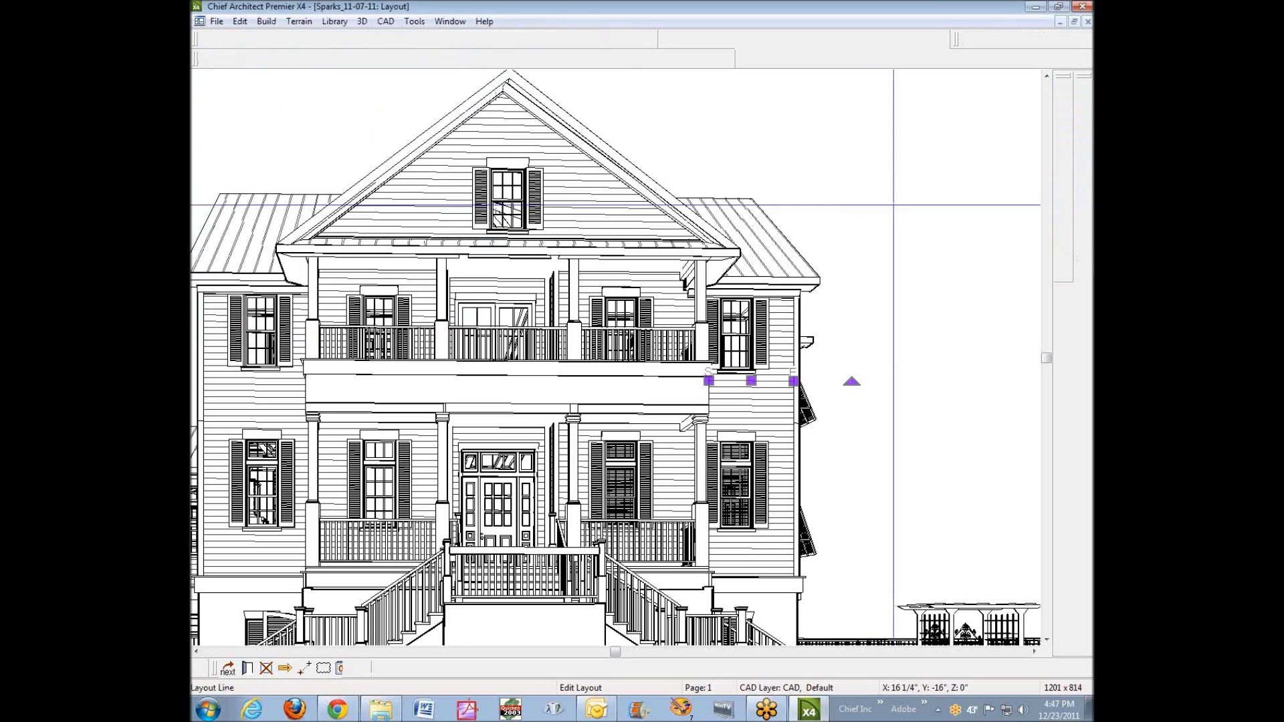
- Set the color of the siding pattern line to the right of the gable window to red and check it up close
click(638, 201)
click(248, 667)
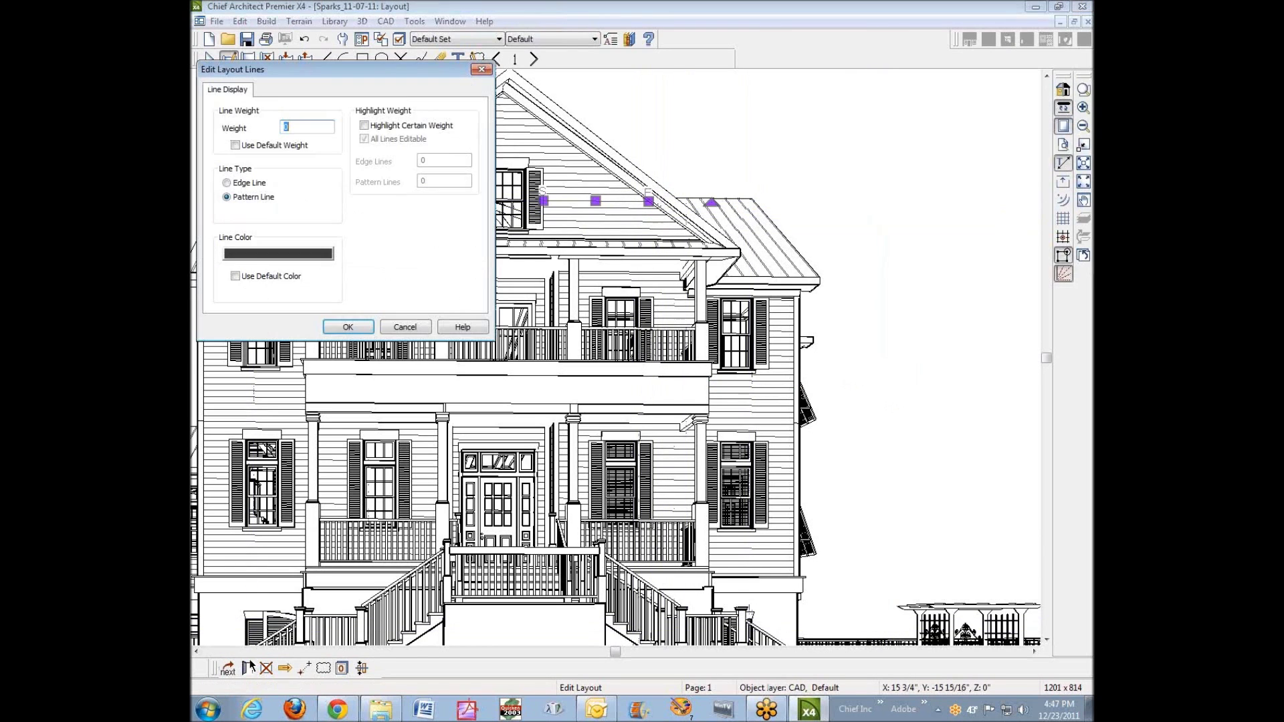
click(292, 256)
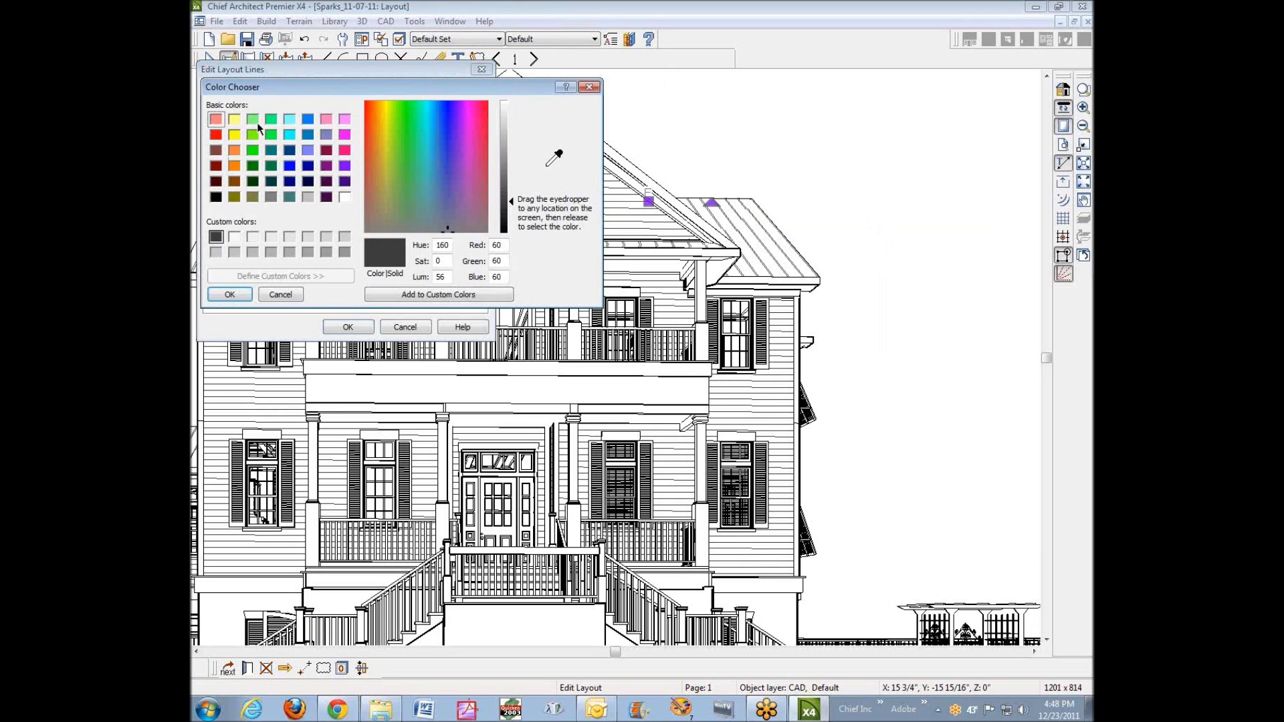
click(216, 136)
click(230, 294)
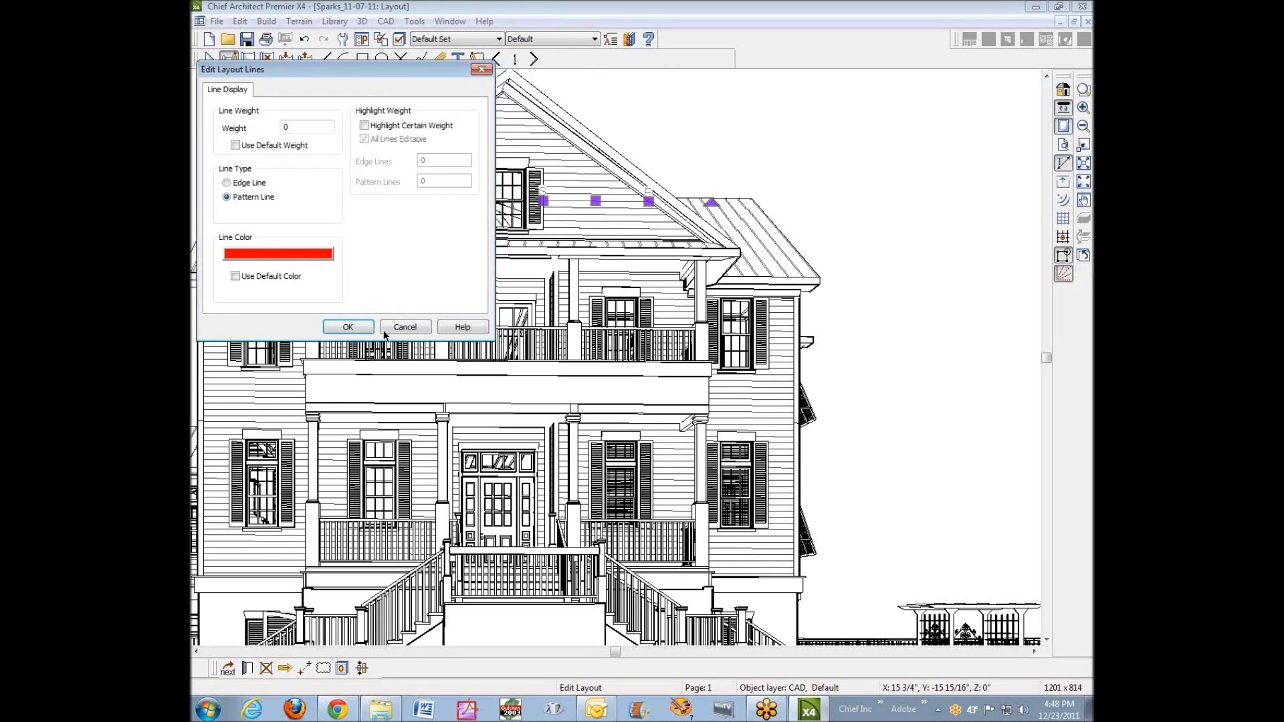
click(353, 330)
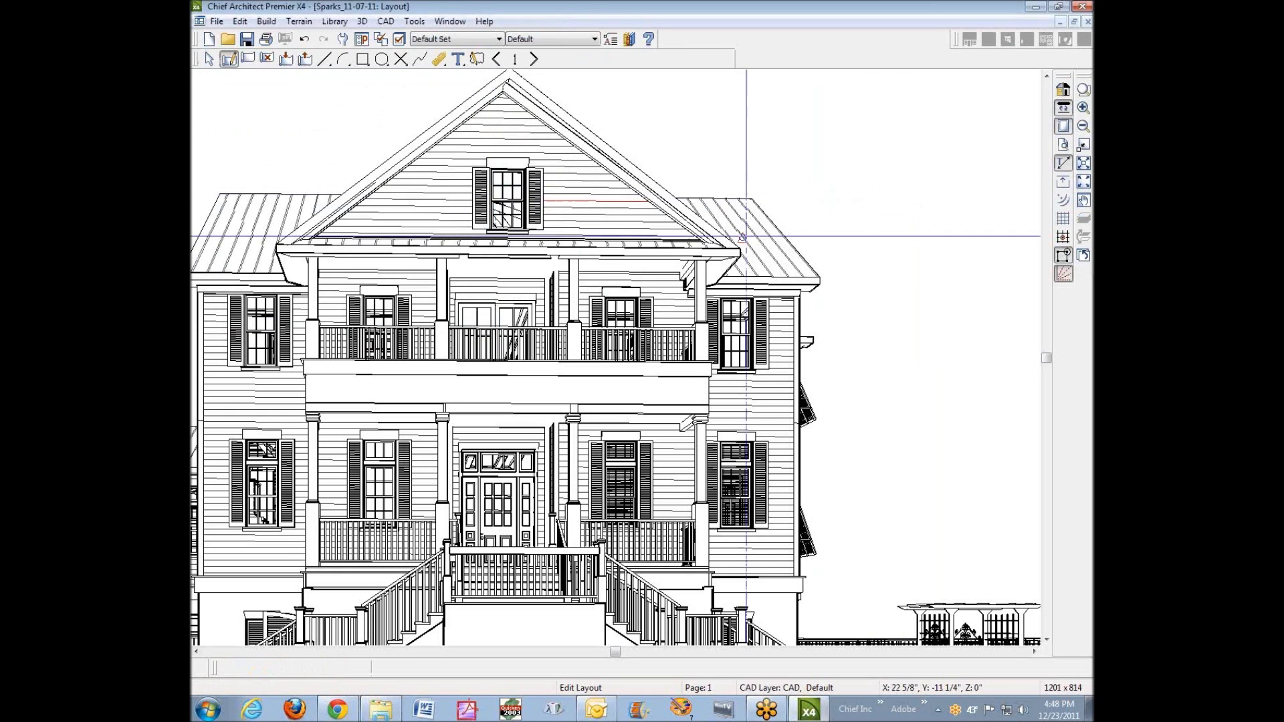
scroll(623, 154, up, 4)
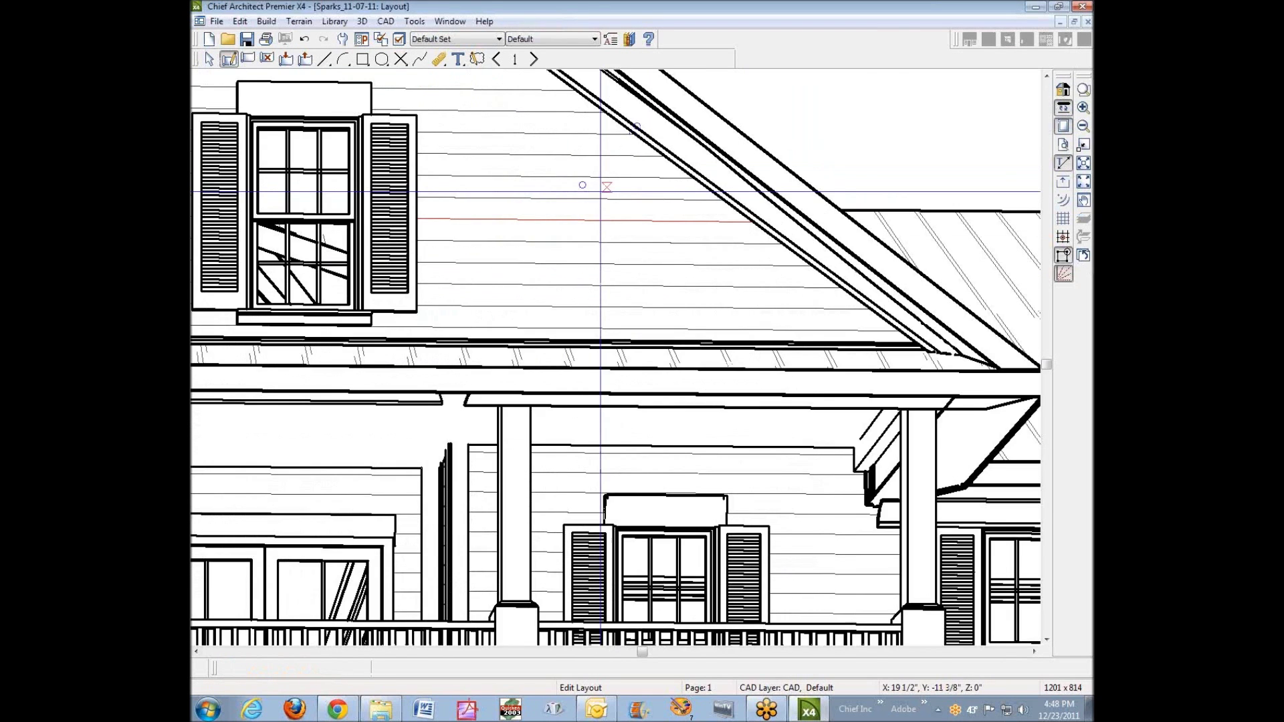
scroll(634, 200, down, 5)
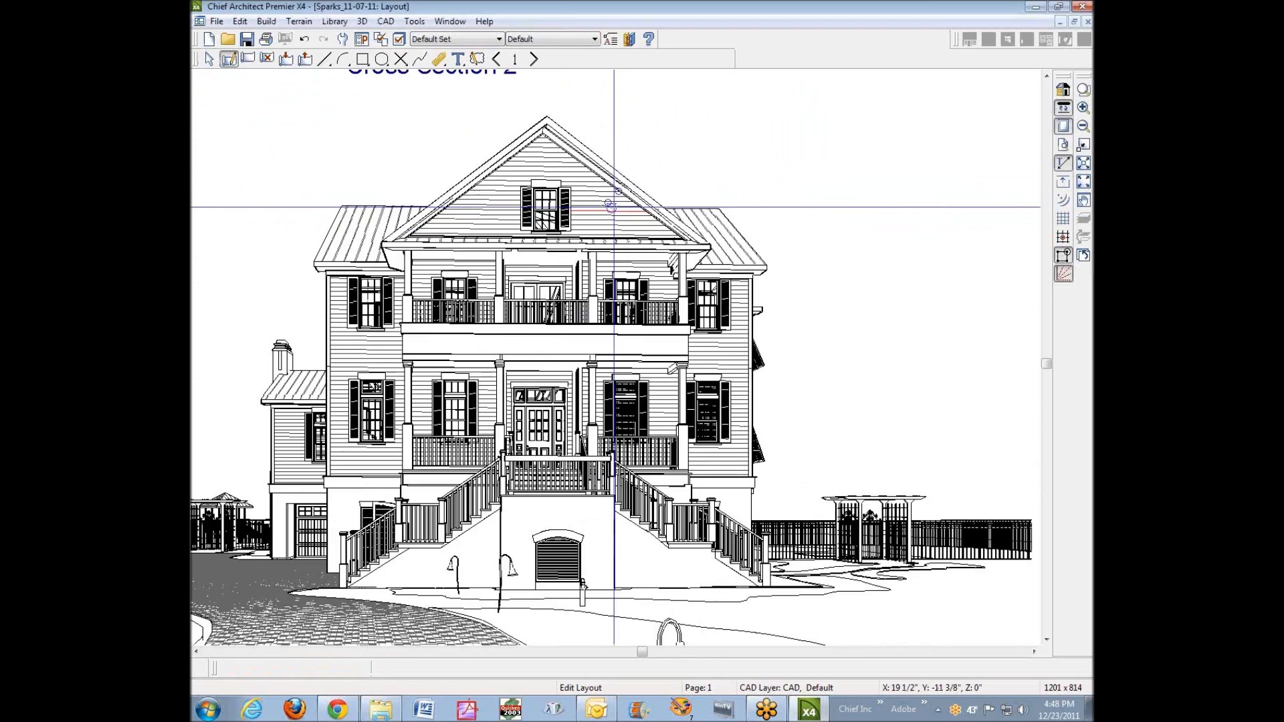